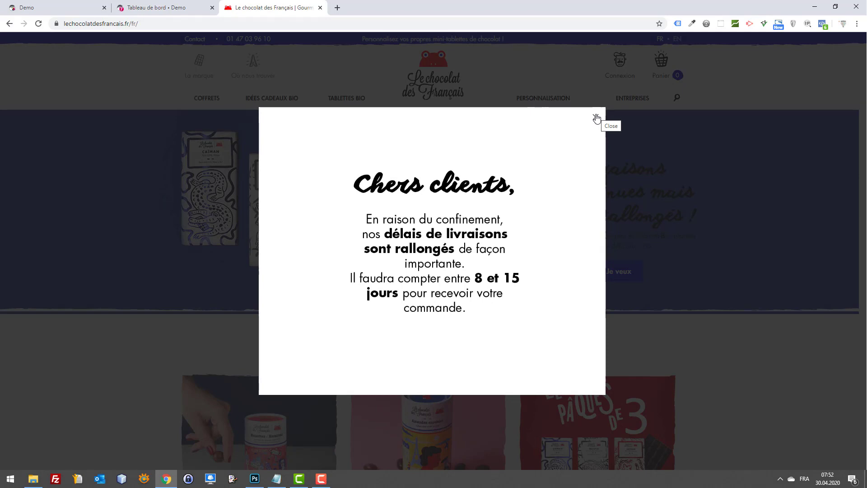
Dismiss the delivery-delay notice and look through the homepage banner, new products and special offers.
{"action": "left_click", "coordinate": [596, 118]}
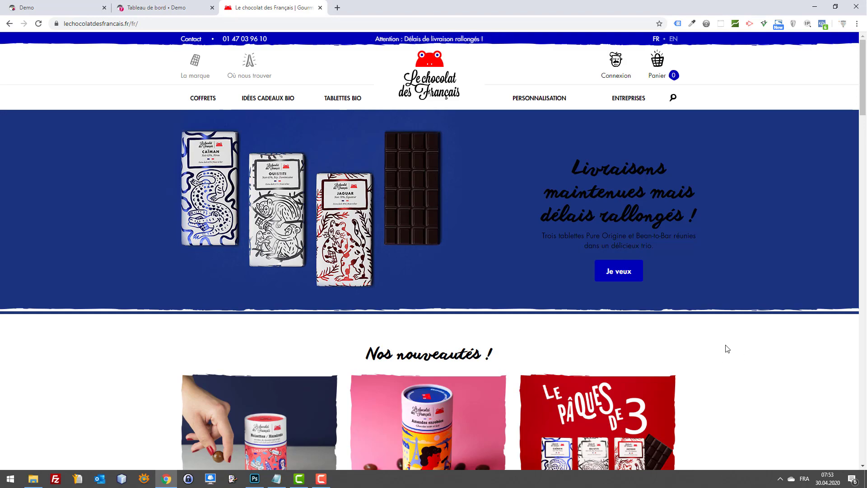
{"action": "scroll", "coordinate": [727, 347], "scroll_direction": "down", "scroll_amount": 6}
{"action": "scroll", "coordinate": [731, 341], "scroll_direction": "up", "scroll_amount": 6}
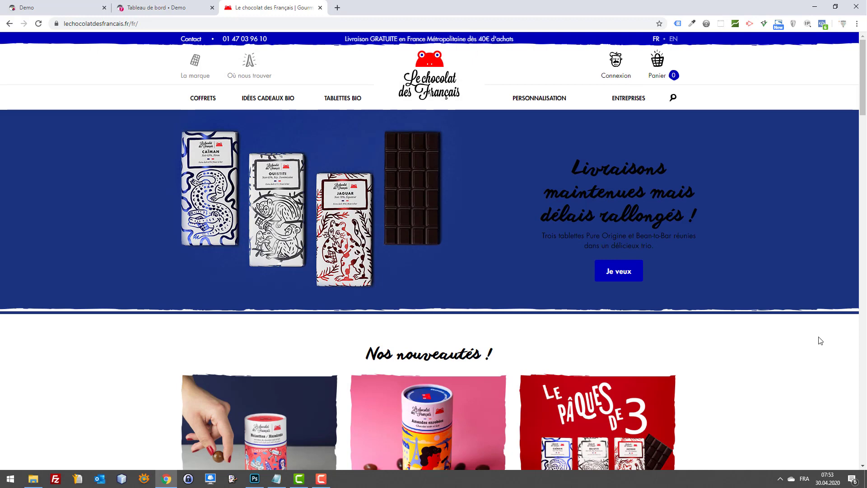
{"action": "scroll", "coordinate": [723, 309], "scroll_direction": "down", "scroll_amount": 4}
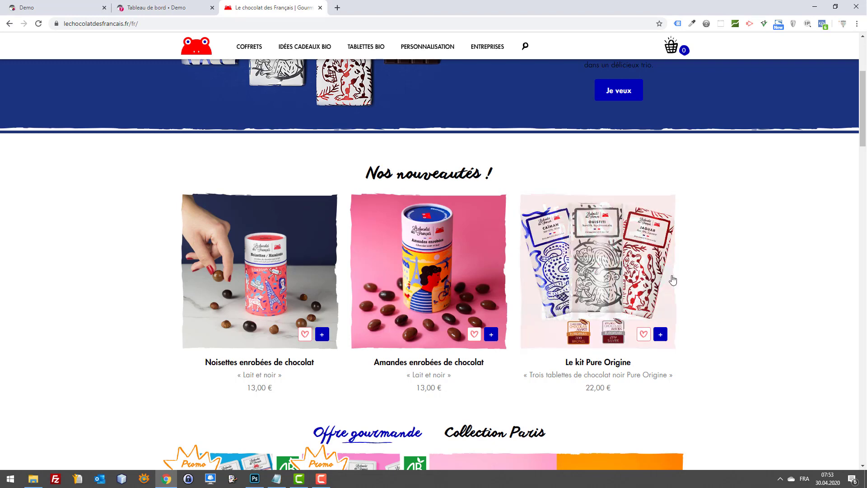
{"action": "scroll", "coordinate": [721, 262], "scroll_direction": "up", "scroll_amount": 5}
{"action": "scroll", "coordinate": [721, 262], "scroll_direction": "down", "scroll_amount": 14}
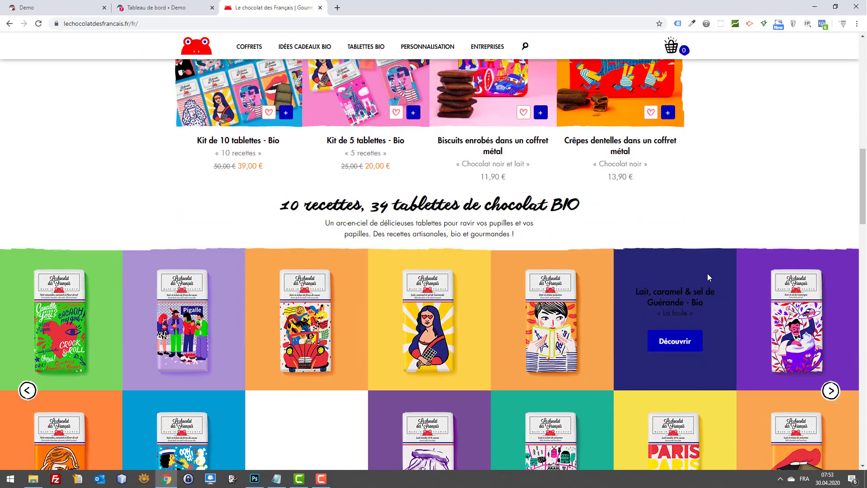
Examine the names and illustrations of several bars in the homepage's organic chocolate bar grid.
{"action": "scroll", "coordinate": [758, 243], "scroll_direction": "down", "scroll_amount": 1}
{"action": "scroll", "coordinate": [758, 243], "scroll_direction": "down", "scroll_amount": 1}
{"action": "mouse_move", "coordinate": [755, 243]}
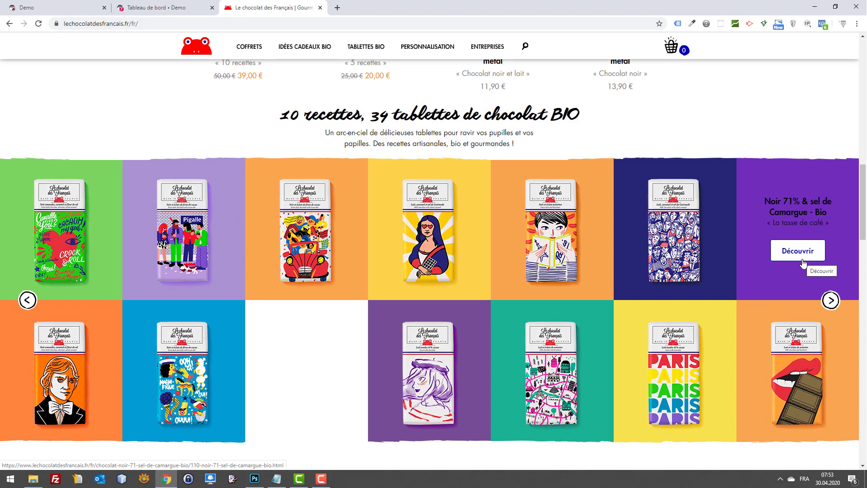
{"action": "scroll", "coordinate": [555, 339], "scroll_direction": "down", "scroll_amount": 2}
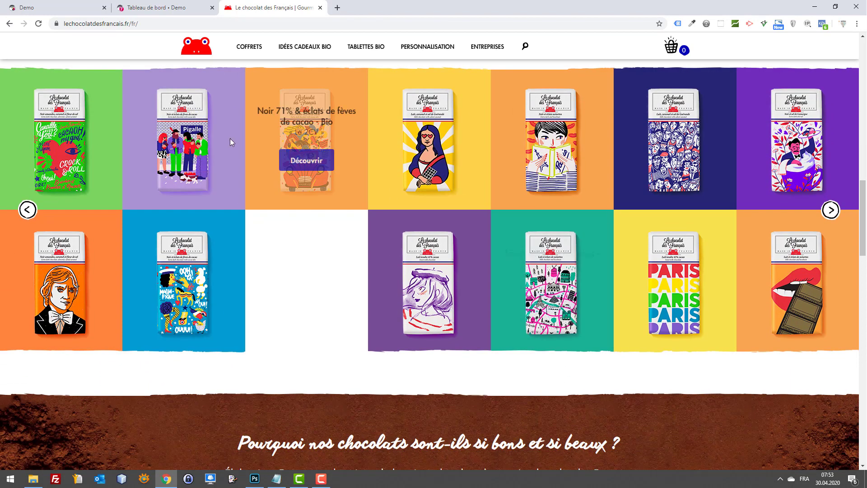
{"action": "mouse_move", "coordinate": [322, 156]}
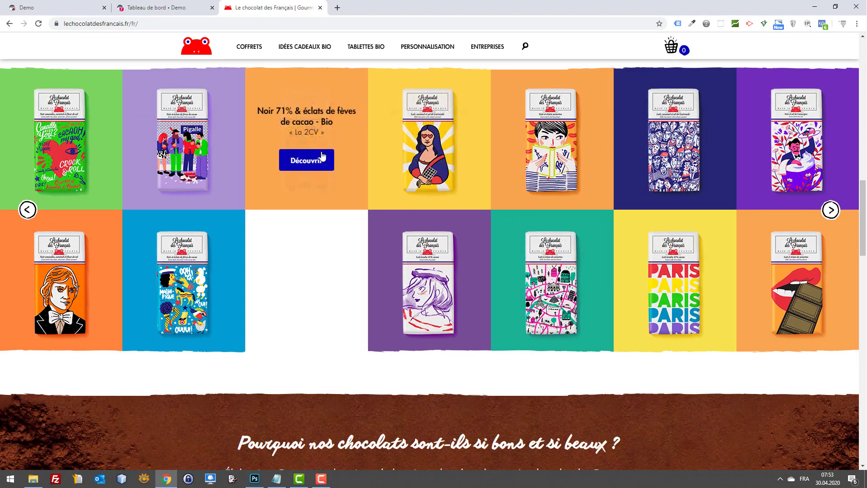
{"action": "mouse_move", "coordinate": [655, 222]}
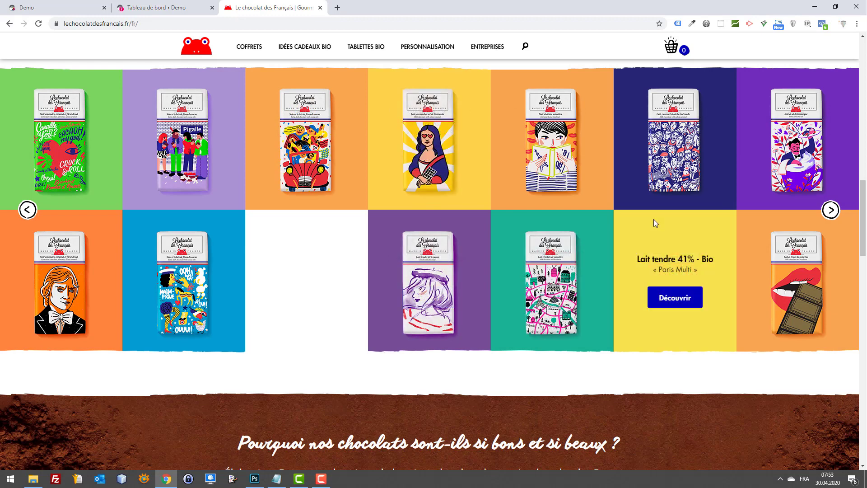
{"action": "mouse_move", "coordinate": [373, 157]}
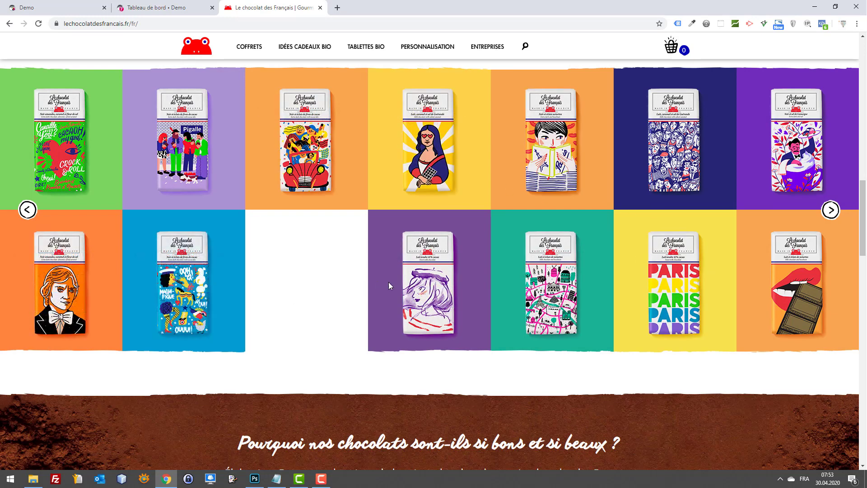
{"action": "mouse_move", "coordinate": [790, 299]}
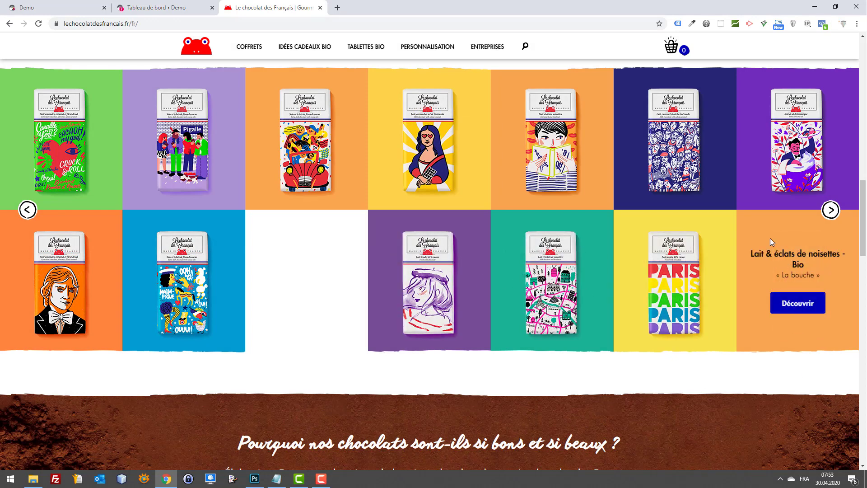
{"action": "mouse_move", "coordinate": [481, 183]}
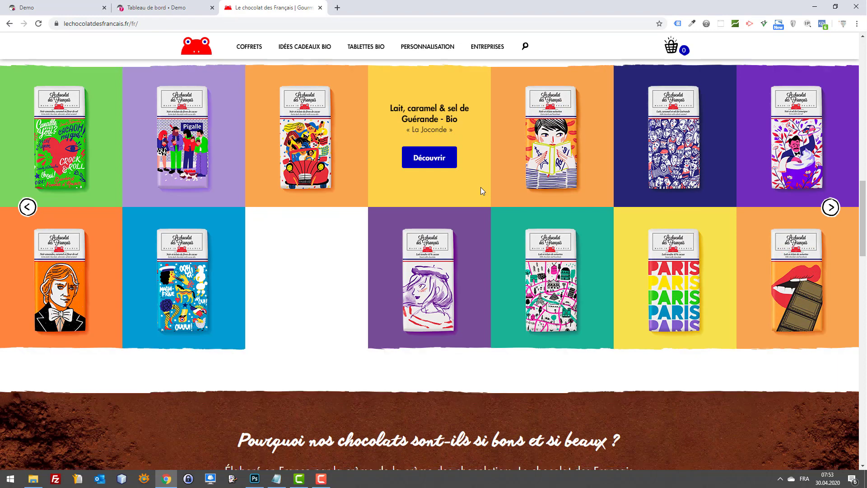
Look over the brand section below the organic bar grid, then open the "La Joconde" bar's product page.
{"action": "scroll", "coordinate": [483, 189], "scroll_direction": "down", "scroll_amount": 4}
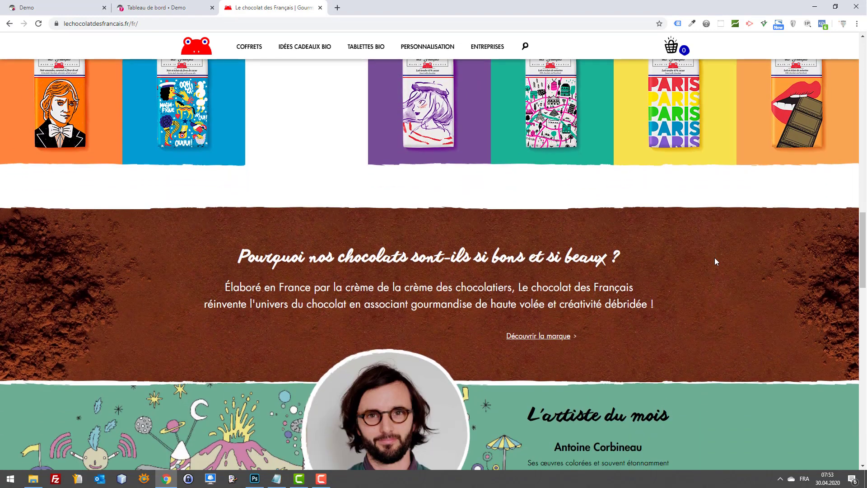
{"action": "scroll", "coordinate": [715, 261], "scroll_direction": "down", "scroll_amount": 2}
{"action": "scroll", "coordinate": [709, 316], "scroll_direction": "up", "scroll_amount": 4}
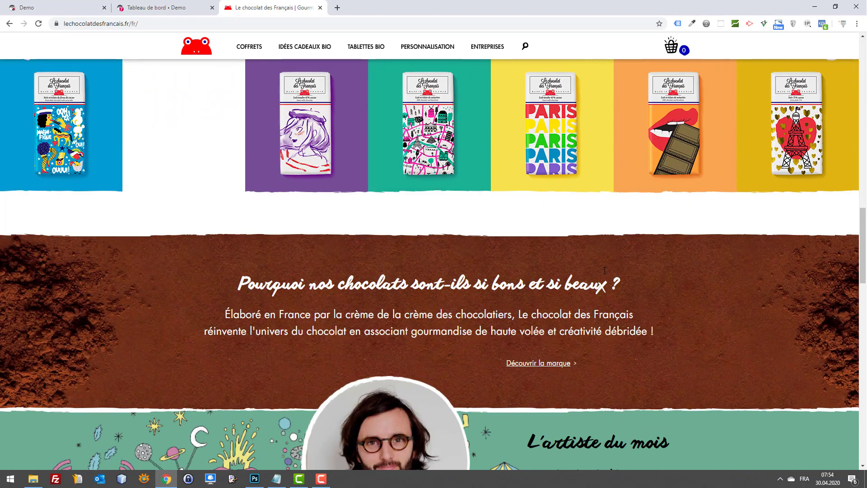
{"action": "mouse_move", "coordinate": [265, 157]}
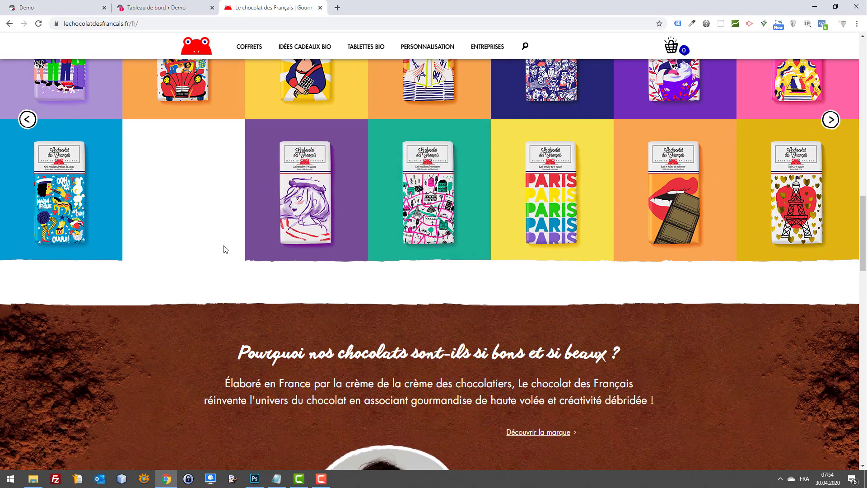
{"action": "mouse_move", "coordinate": [365, 235]}
{"action": "scroll", "coordinate": [354, 242], "scroll_direction": "up", "scroll_amount": 1}
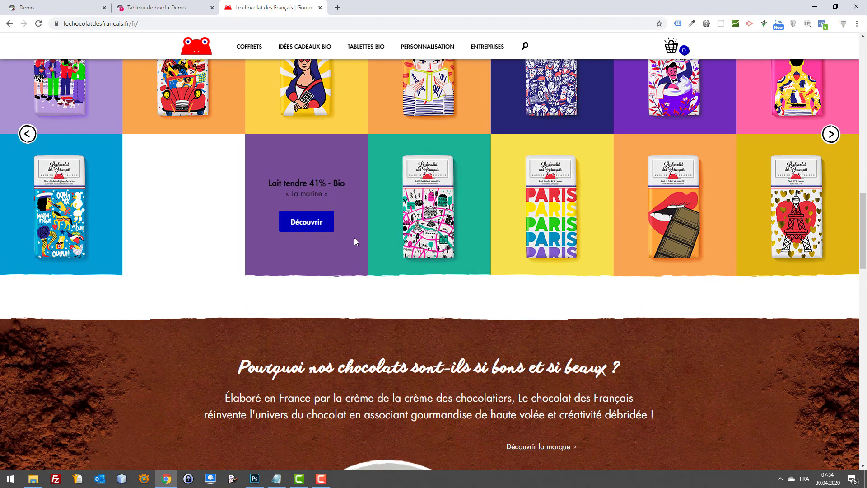
{"action": "scroll", "coordinate": [354, 238], "scroll_direction": "up", "scroll_amount": 3}
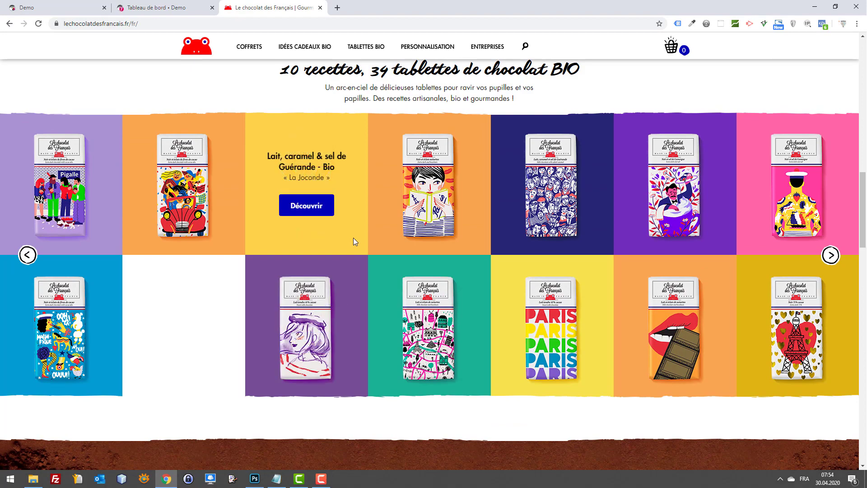
{"action": "left_click", "coordinate": [303, 198]}
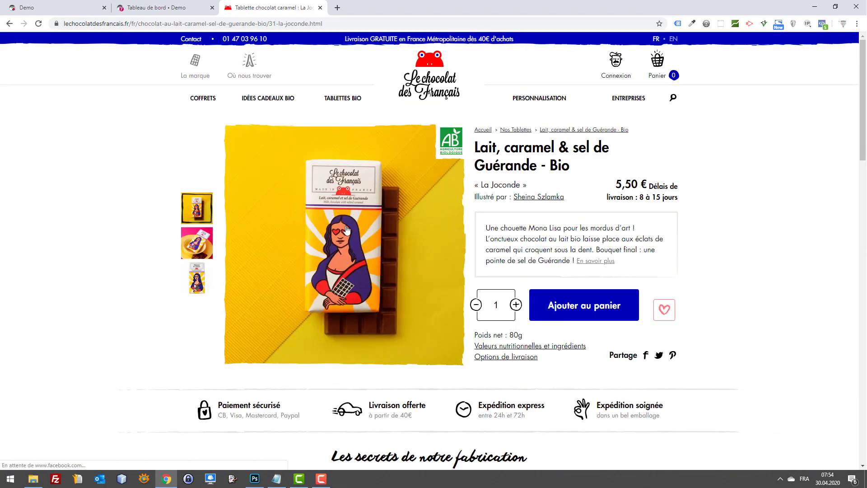
Enlarge the main photo of the "La Joconde" bar, zoom into it and close the enlarged view.
{"action": "left_click", "coordinate": [346, 230]}
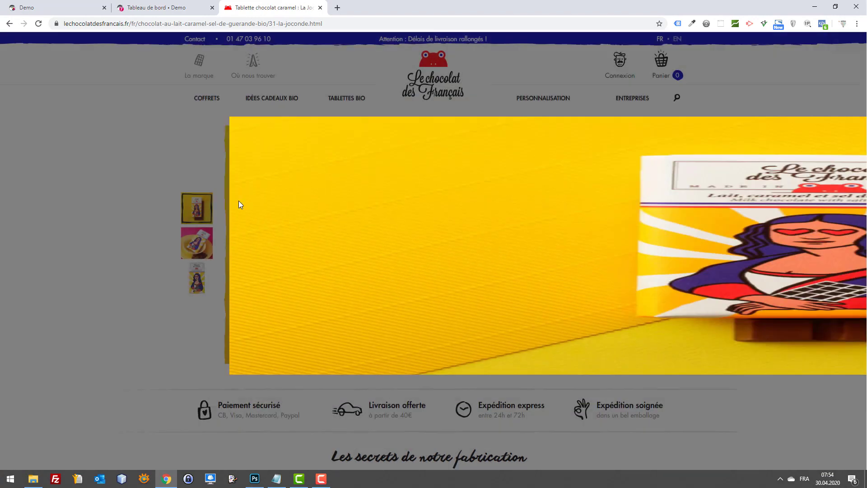
{"action": "left_click", "coordinate": [238, 204]}
{"action": "left_click", "coordinate": [385, 230]}
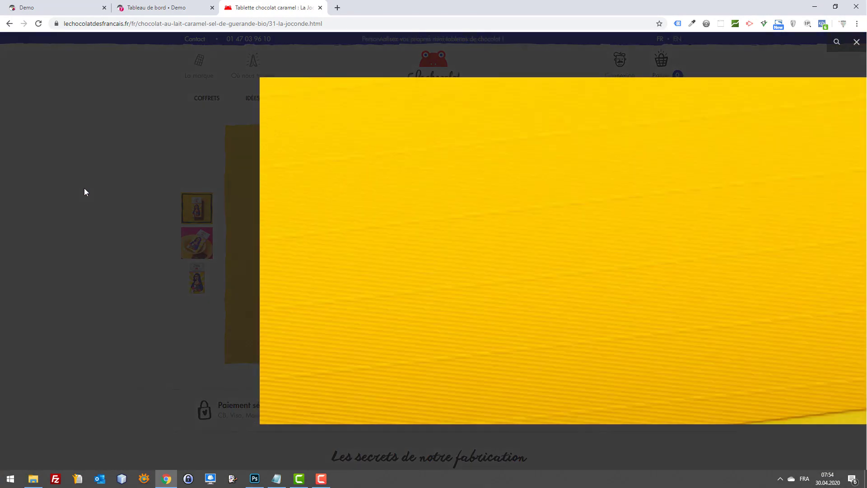
{"action": "left_click", "coordinate": [84, 188]}
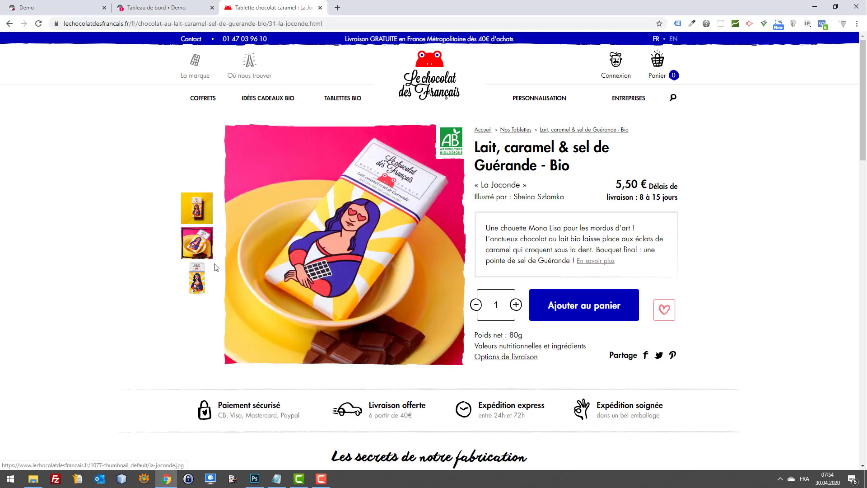
Compare the product's three gallery photos, ending on the one with the bar in a yellow bowl.
{"action": "left_click", "coordinate": [199, 218]}
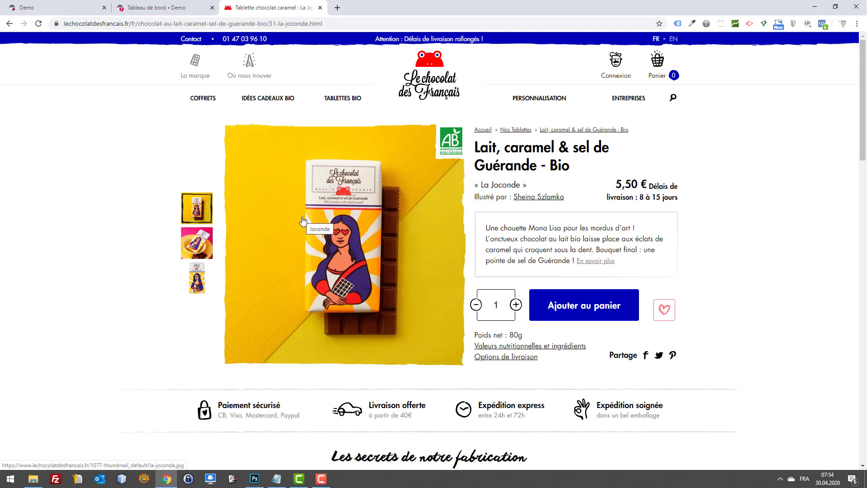
{"action": "left_click", "coordinate": [197, 240]}
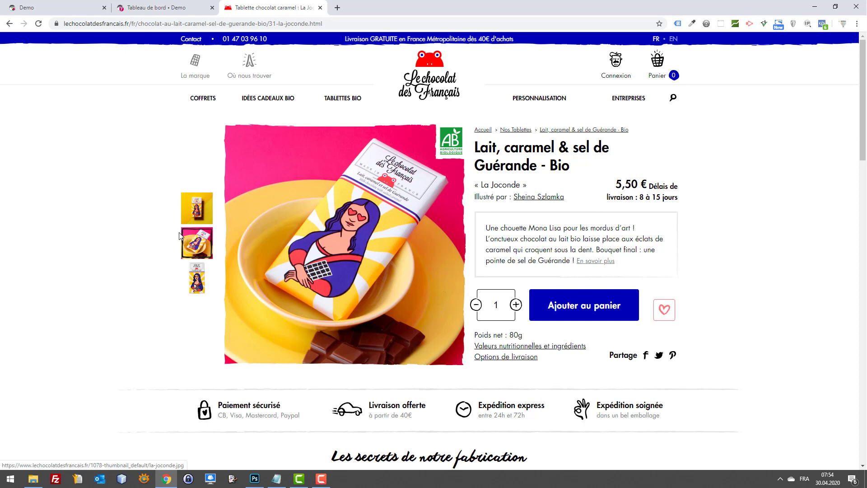
{"action": "left_click", "coordinate": [193, 208]}
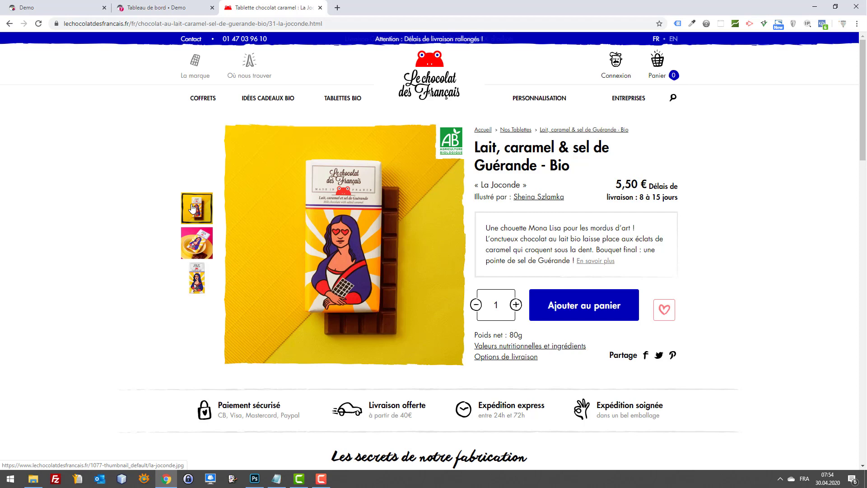
{"action": "left_click", "coordinate": [195, 245]}
{"action": "left_click", "coordinate": [205, 275]}
{"action": "left_click", "coordinate": [207, 220]}
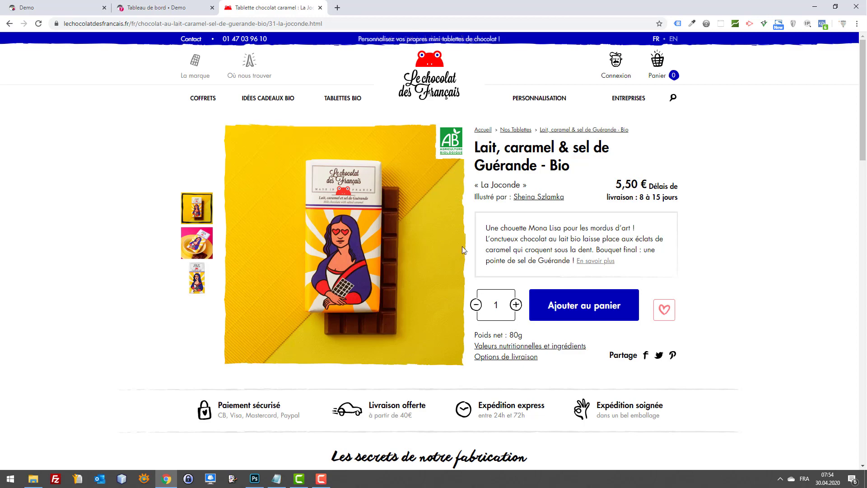
{"action": "left_click", "coordinate": [186, 248]}
Examine the product page's manufacturing description, artist presentation, related products and footer.
{"action": "scroll", "coordinate": [631, 253], "scroll_direction": "down", "scroll_amount": 13}
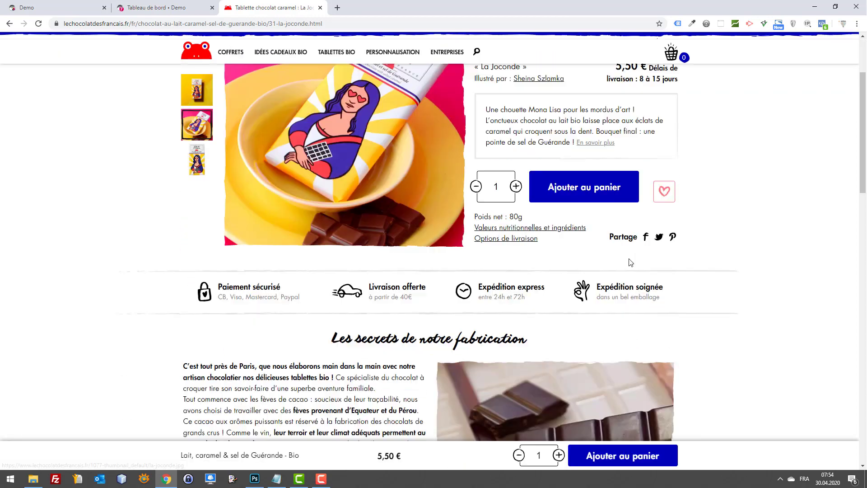
{"action": "scroll", "coordinate": [637, 253], "scroll_direction": "down", "scroll_amount": 2}
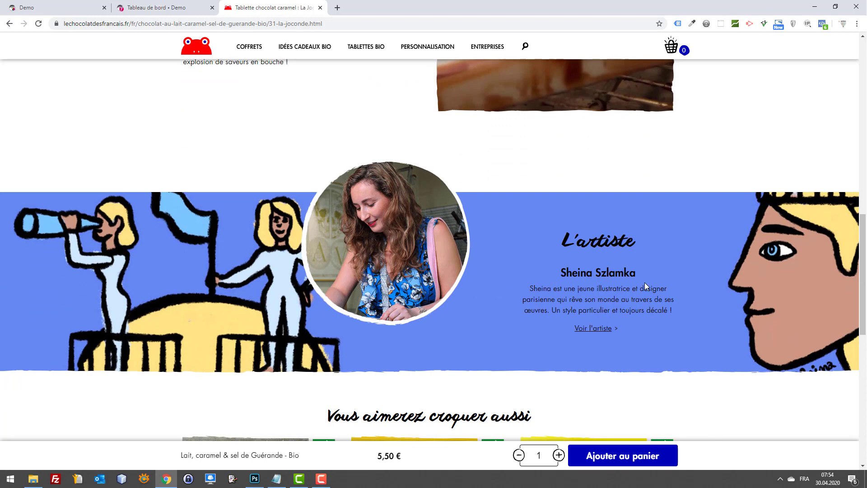
{"action": "scroll", "coordinate": [646, 287], "scroll_direction": "down", "scroll_amount": 2}
{"action": "scroll", "coordinate": [506, 259], "scroll_direction": "down", "scroll_amount": 3}
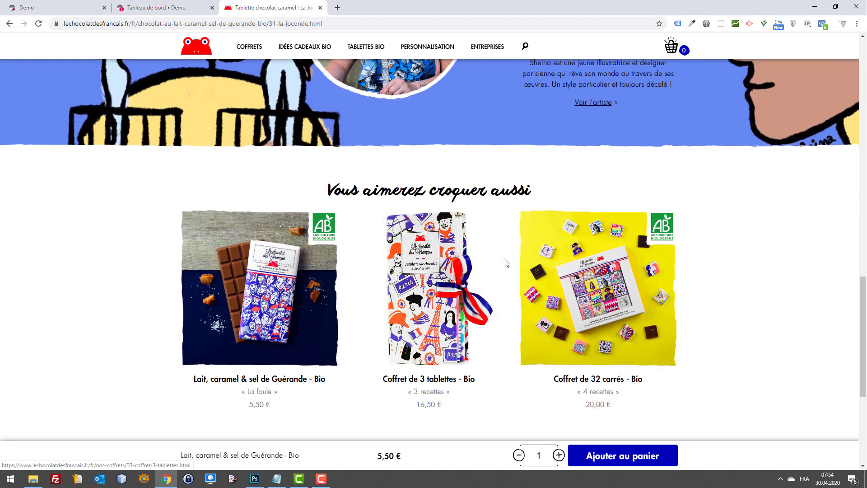
{"action": "scroll", "coordinate": [506, 262], "scroll_direction": "up", "scroll_amount": 9}
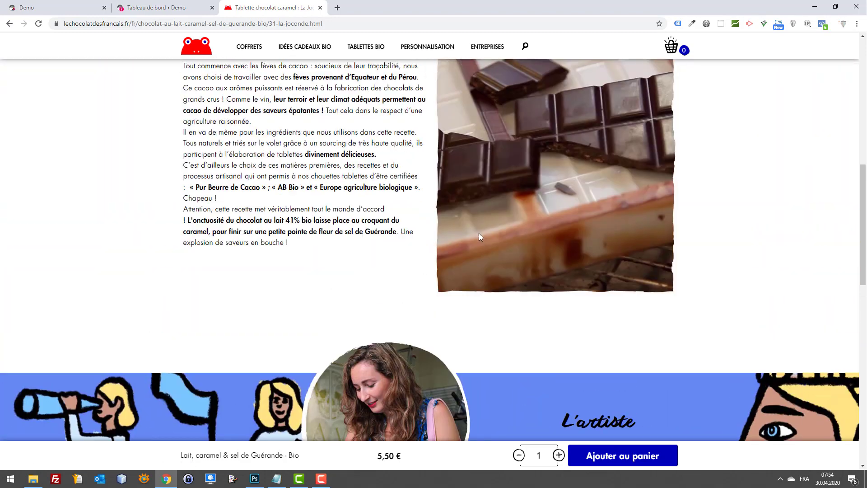
{"action": "scroll", "coordinate": [500, 221], "scroll_direction": "up", "scroll_amount": 8}
{"action": "scroll", "coordinate": [503, 218], "scroll_direction": "down", "scroll_amount": 7}
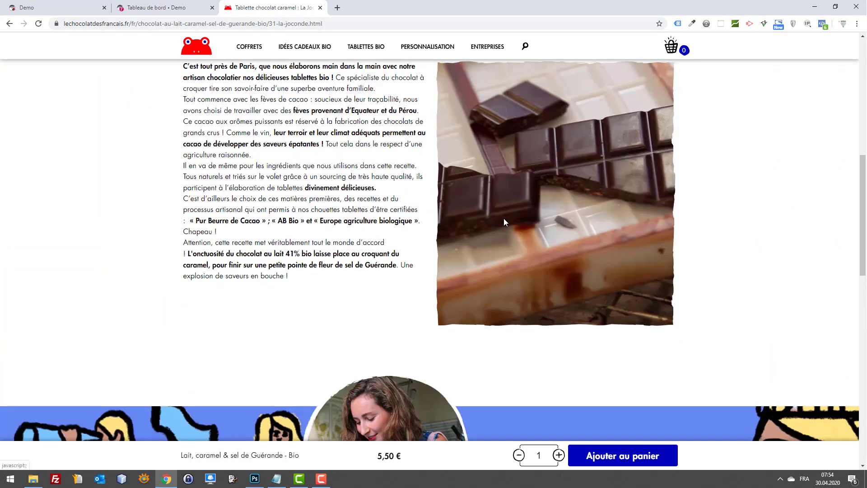
{"action": "scroll", "coordinate": [505, 221], "scroll_direction": "down", "scroll_amount": 1}
{"action": "scroll", "coordinate": [537, 223], "scroll_direction": "up", "scroll_amount": 8}
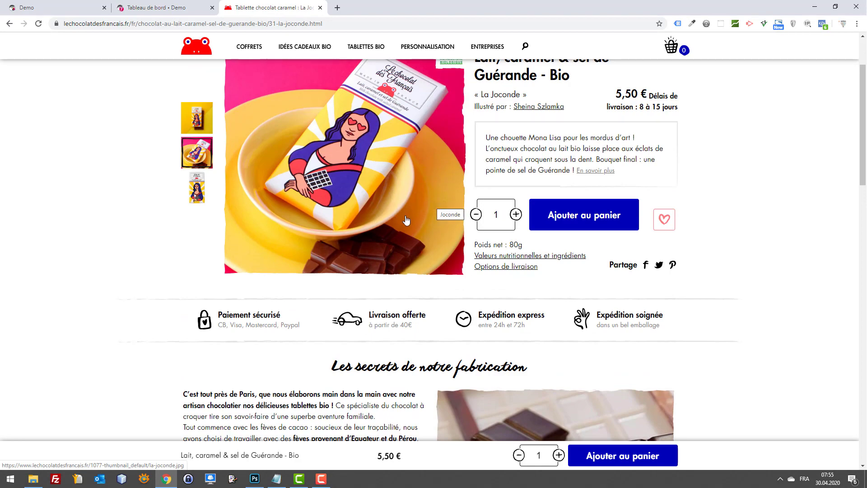
{"action": "scroll", "coordinate": [451, 221], "scroll_direction": "down", "scroll_amount": 15}
{"action": "scroll", "coordinate": [581, 242], "scroll_direction": "down", "scroll_amount": 3}
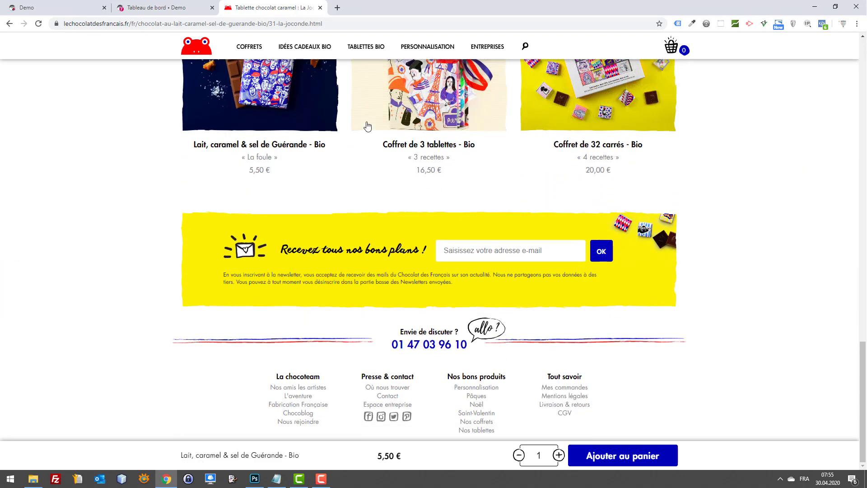
{"action": "scroll", "coordinate": [367, 126], "scroll_direction": "up", "scroll_amount": 3}
Search Google for "tablette cailler" in a new tab and show the image results.
{"action": "left_click", "coordinate": [337, 8]}
{"action": "type", "text": "ta"}
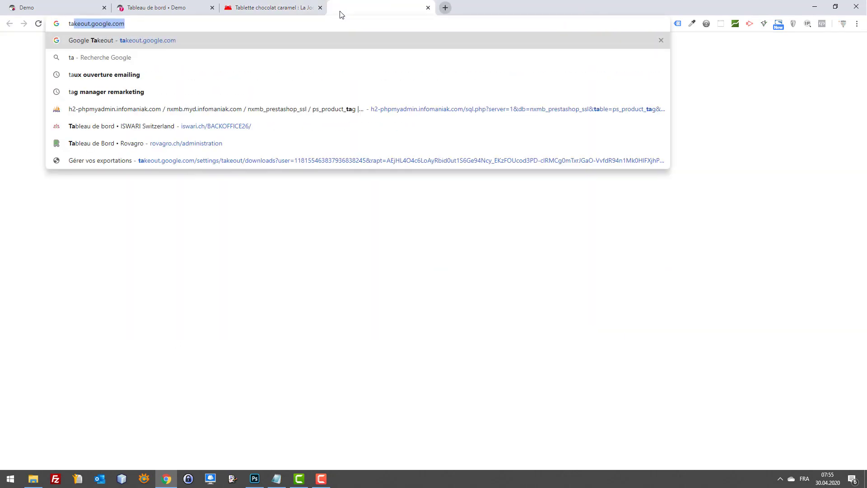
{"action": "type", "text": "blette cailler"}
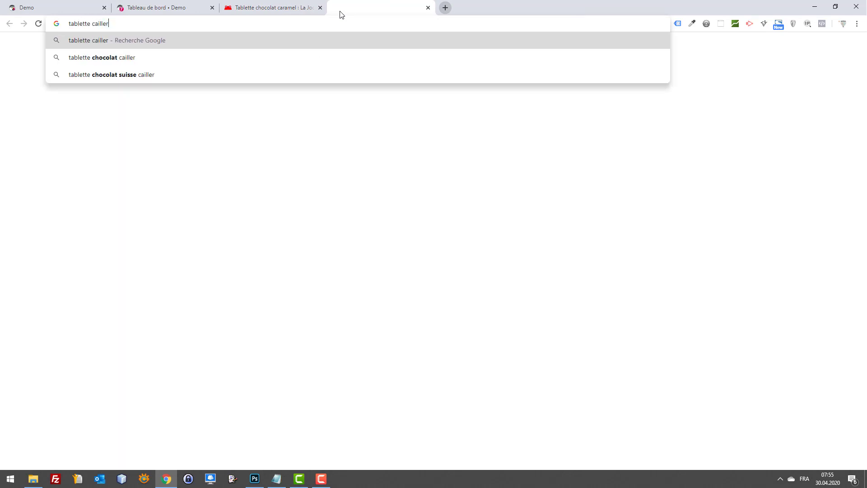
{"action": "key", "text": "Return"}
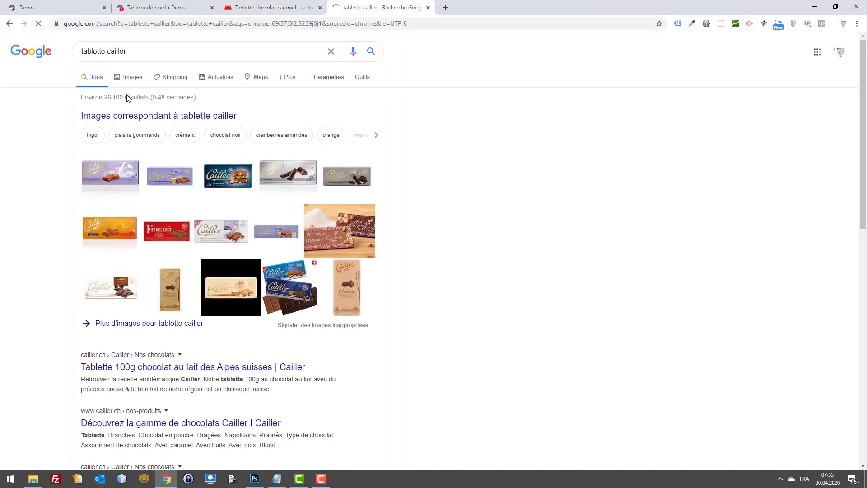
{"action": "left_click", "coordinate": [141, 77]}
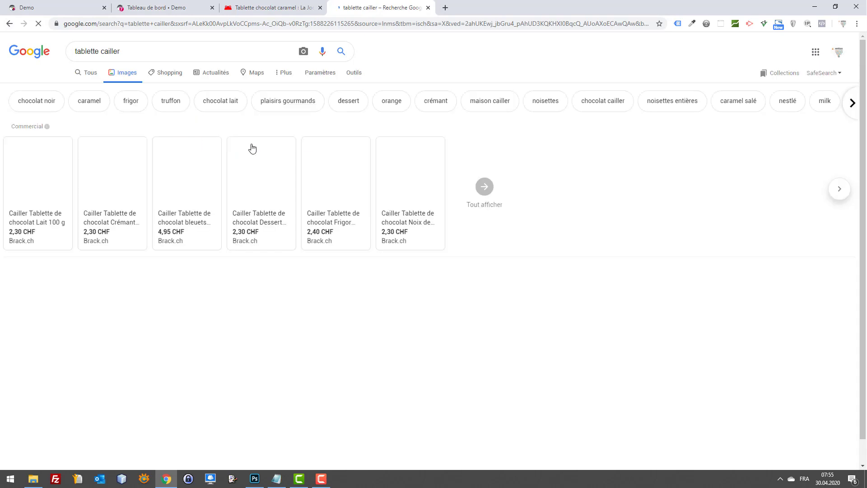
Return to the "La Joconde" product page and re-examine its main photo, description and manufacturing section.
{"action": "left_click_drag", "start_coordinate": [46, 172], "coordinate": [269, 4]}
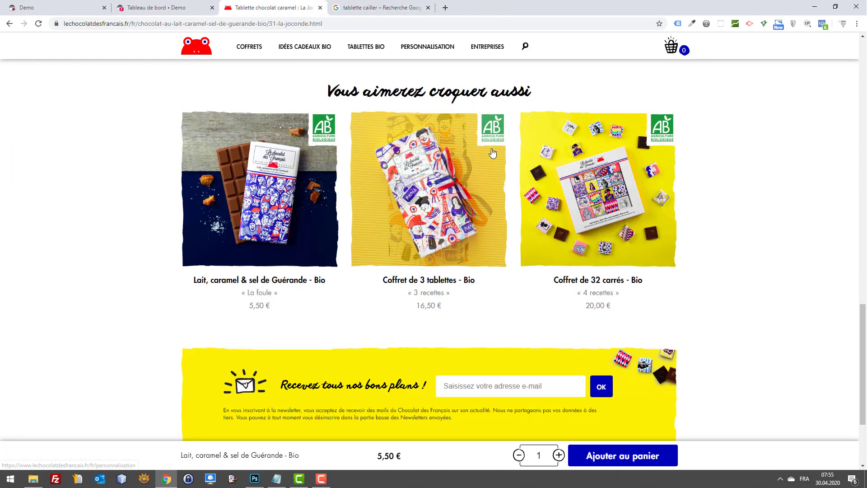
{"action": "scroll", "coordinate": [659, 151], "scroll_direction": "up", "scroll_amount": 15}
{"action": "scroll", "coordinate": [646, 136], "scroll_direction": "down", "scroll_amount": 1}
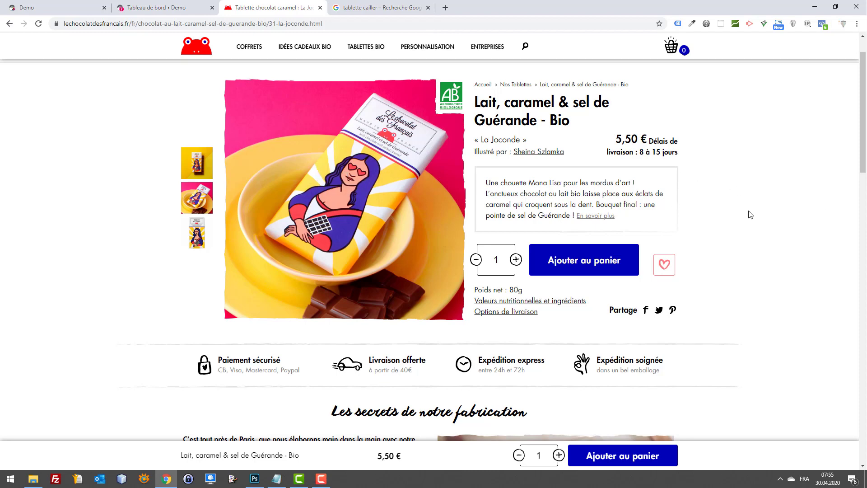
{"action": "scroll", "coordinate": [728, 230], "scroll_direction": "down", "scroll_amount": 1}
{"action": "scroll", "coordinate": [337, 205], "scroll_direction": "up", "scroll_amount": 1}
{"action": "scroll", "coordinate": [330, 180], "scroll_direction": "down", "scroll_amount": 6}
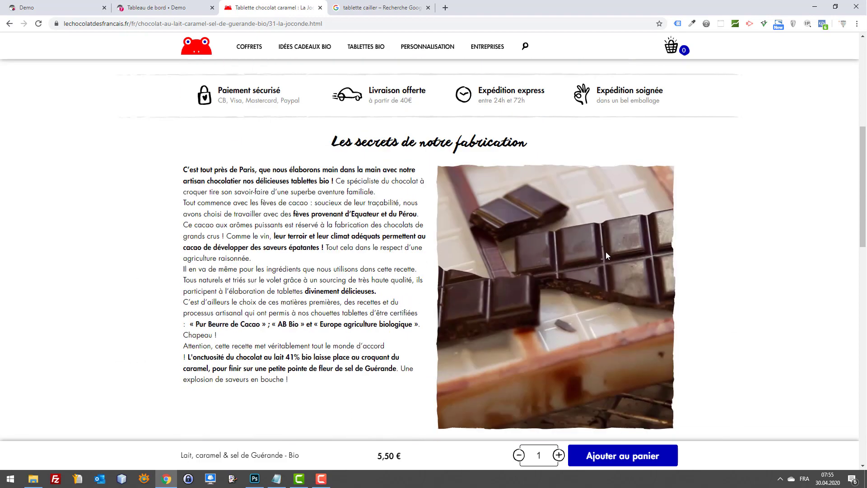
{"action": "scroll", "coordinate": [322, 154], "scroll_direction": "up", "scroll_amount": 5}
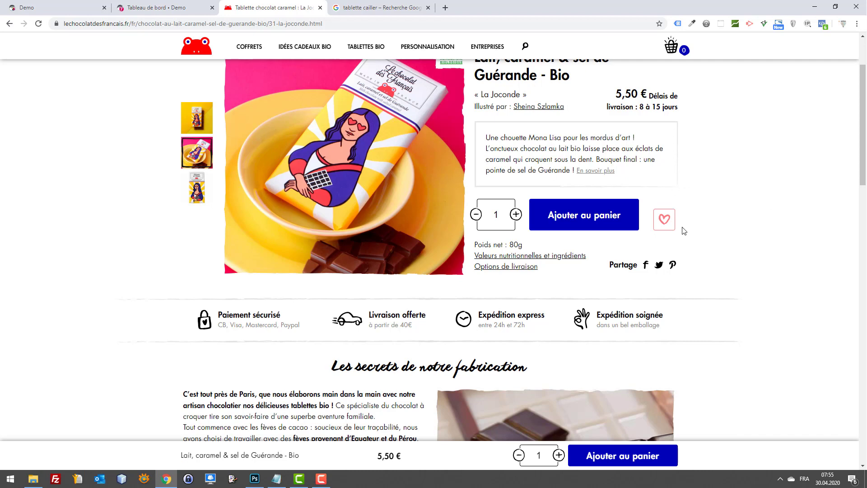
{"action": "scroll", "coordinate": [684, 231], "scroll_direction": "up", "scroll_amount": 1}
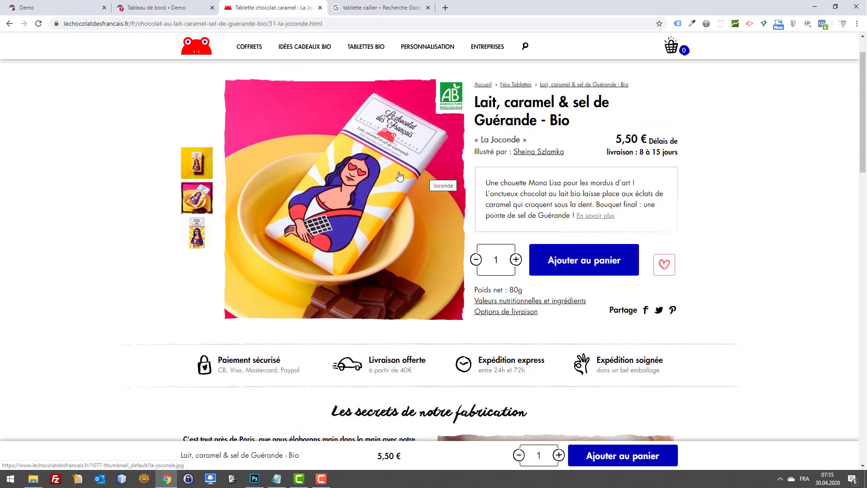
{"action": "scroll", "coordinate": [486, 194], "scroll_direction": "down", "scroll_amount": 7}
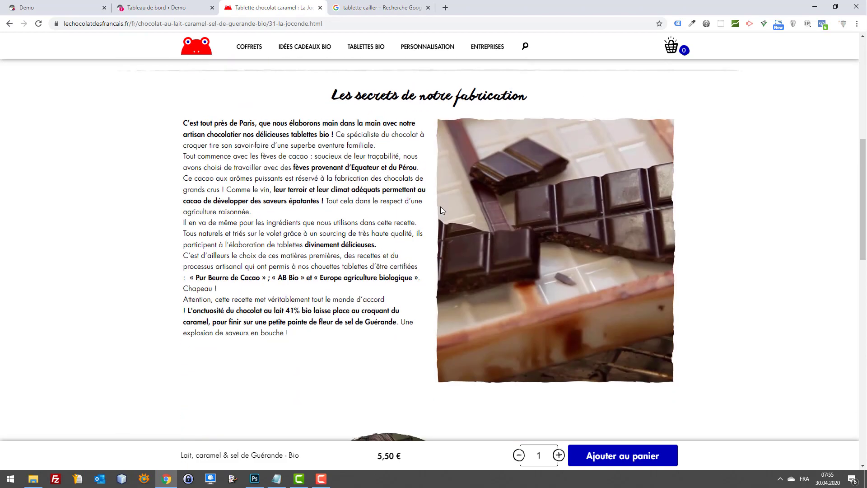
{"action": "scroll", "coordinate": [482, 199], "scroll_direction": "up", "scroll_amount": 7}
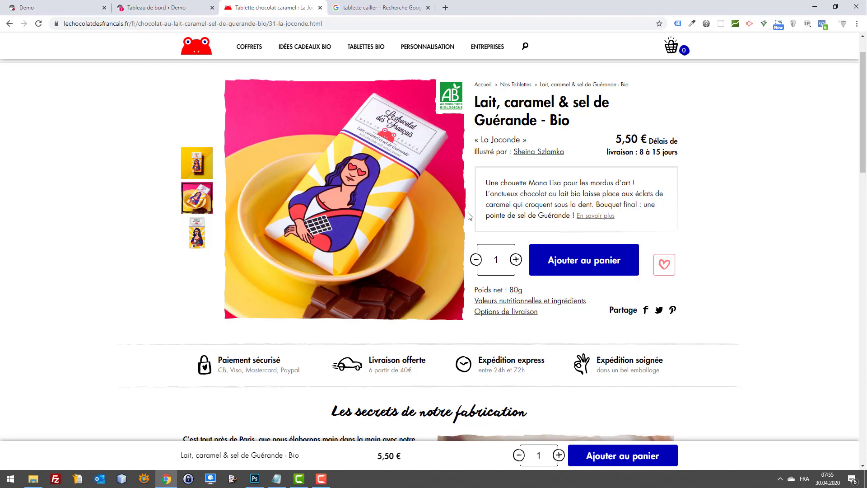
Open the related product "Coffret de 3 tablettes - Bio" and look through its page down to the suggested products.
{"action": "scroll", "coordinate": [462, 213], "scroll_direction": "down", "scroll_amount": 20}
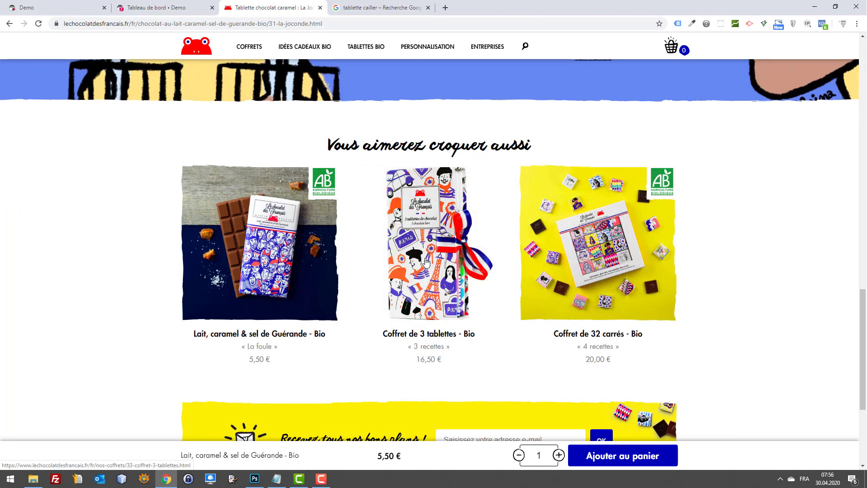
{"action": "left_click", "coordinate": [426, 262]}
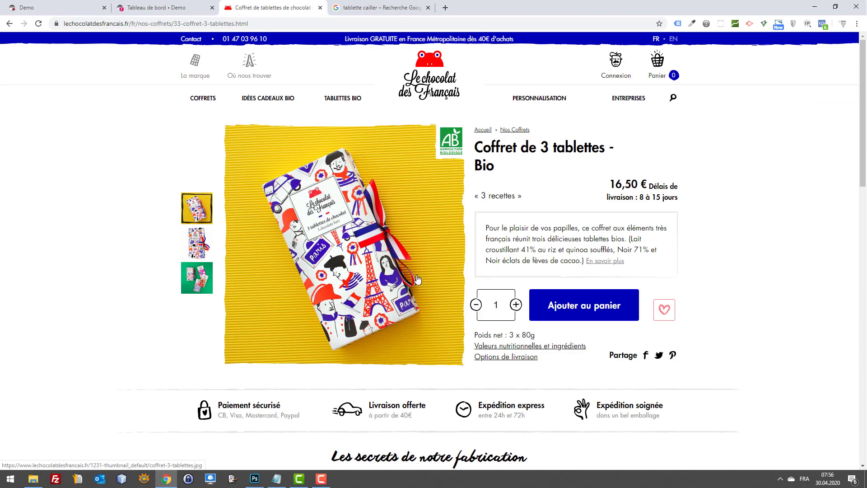
{"action": "scroll", "coordinate": [155, 168], "scroll_direction": "down", "scroll_amount": 8}
{"action": "scroll", "coordinate": [156, 165], "scroll_direction": "down", "scroll_amount": 5}
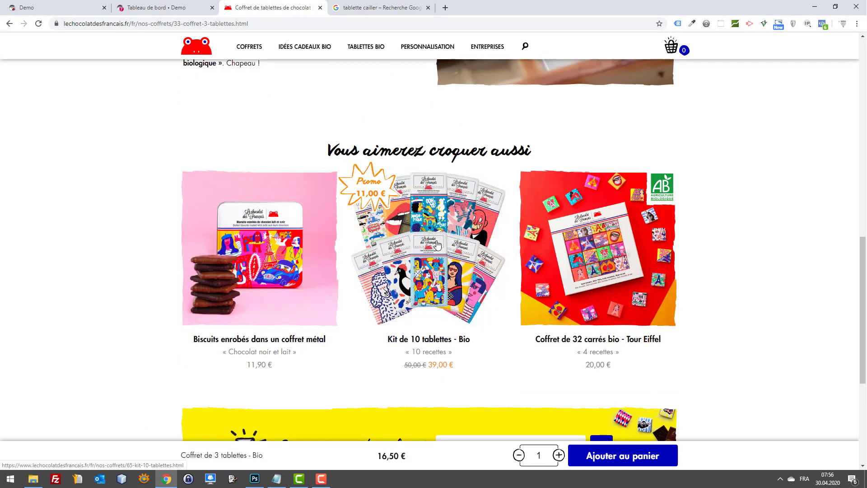
Open the suggested "Kit de 10 tablettes - Bio" and compare its gallery photos, ending on the one with the blue background.
{"action": "left_click", "coordinate": [436, 245]}
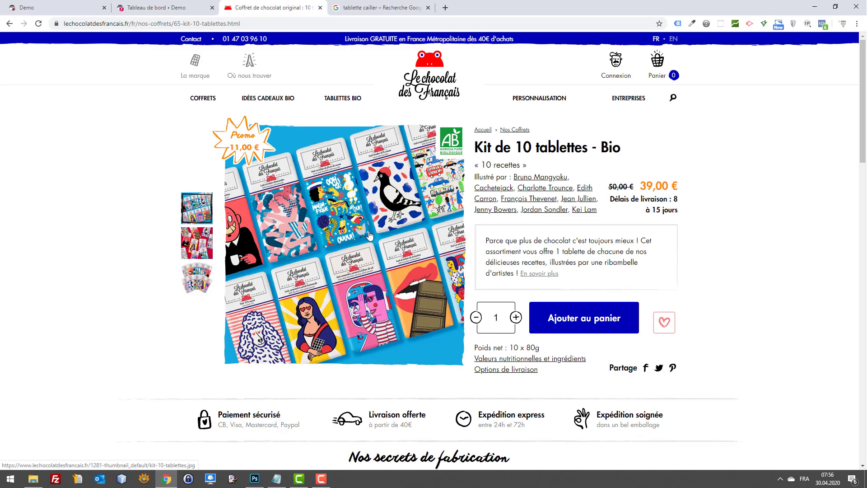
{"action": "left_click", "coordinate": [206, 283]}
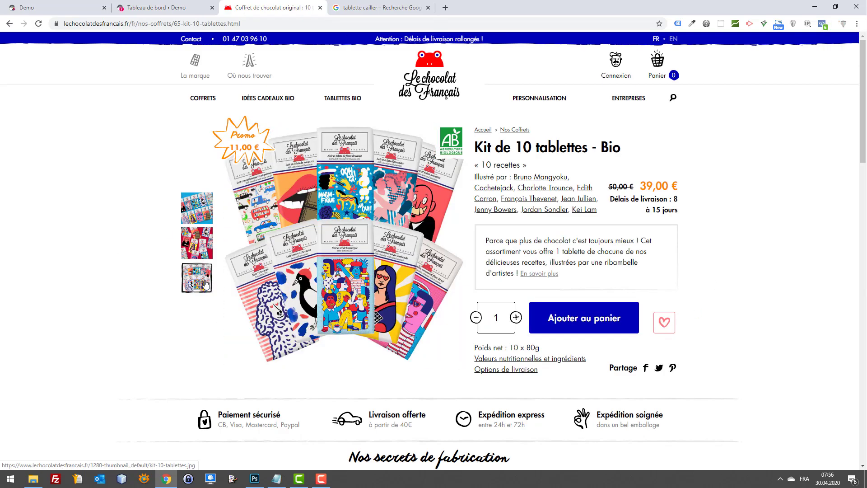
{"action": "left_click", "coordinate": [197, 205]}
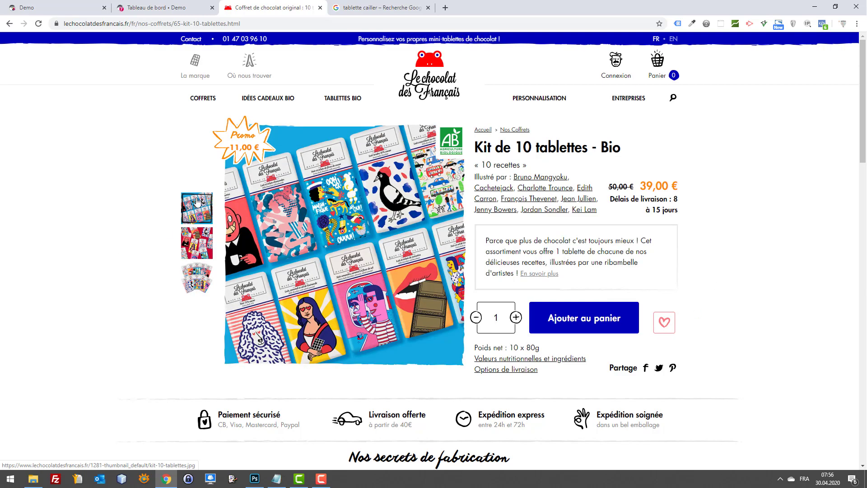
Examine the 10-bar kit page's artists section, related products and manufacturing description, and return to its product header.
{"action": "scroll", "coordinate": [197, 202], "scroll_direction": "down", "scroll_amount": 15}
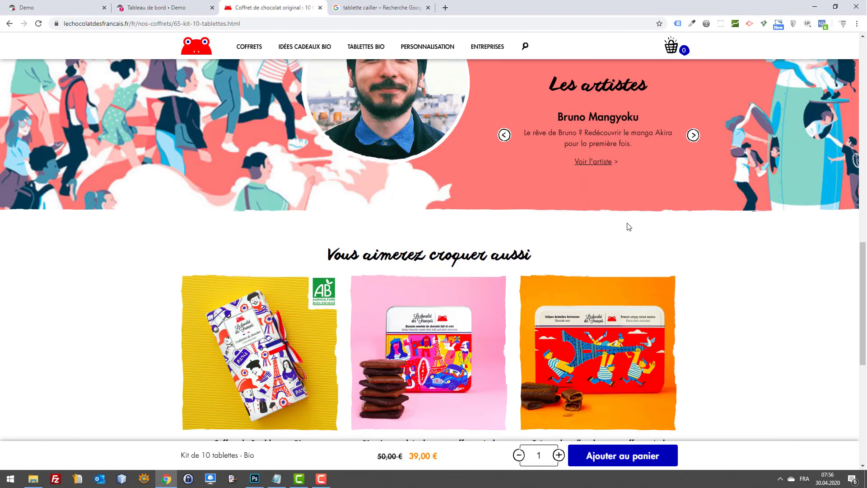
{"action": "scroll", "coordinate": [646, 187], "scroll_direction": "up", "scroll_amount": 4}
{"action": "scroll", "coordinate": [624, 257], "scroll_direction": "down", "scroll_amount": 4}
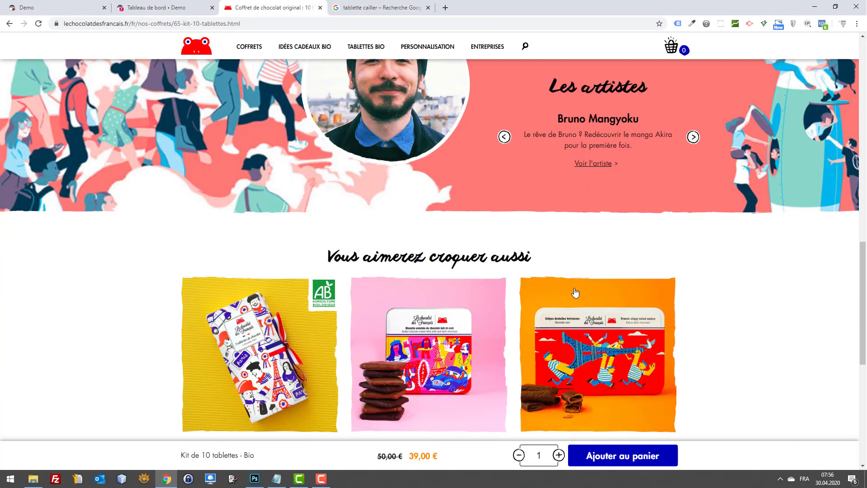
{"action": "scroll", "coordinate": [576, 283], "scroll_direction": "down", "scroll_amount": 7}
{"action": "scroll", "coordinate": [433, 180], "scroll_direction": "up", "scroll_amount": 11}
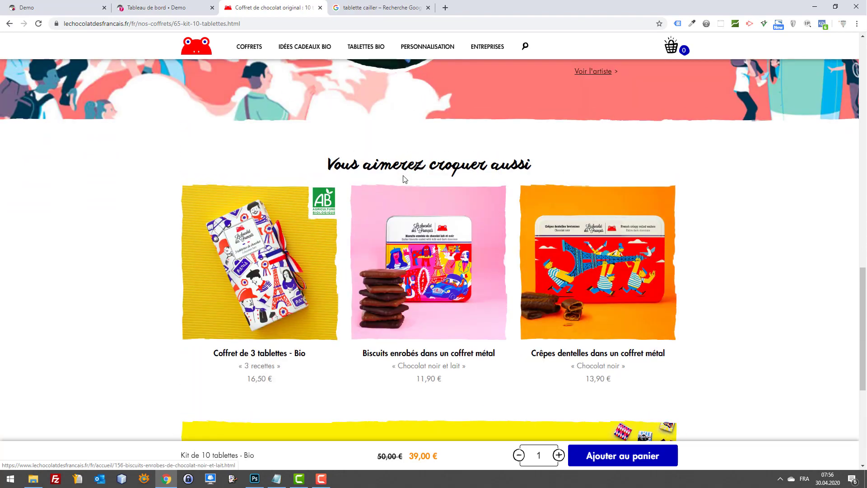
{"action": "scroll", "coordinate": [738, 171], "scroll_direction": "up", "scroll_amount": 8}
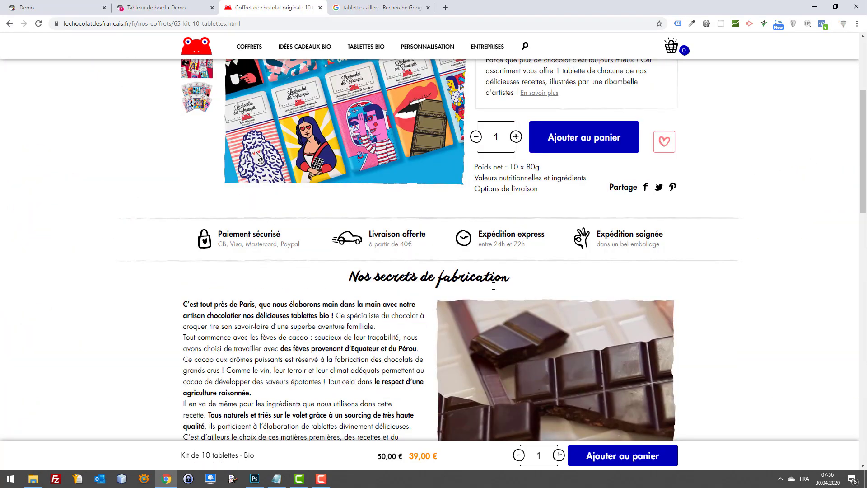
{"action": "scroll", "coordinate": [525, 244], "scroll_direction": "up", "scroll_amount": 4}
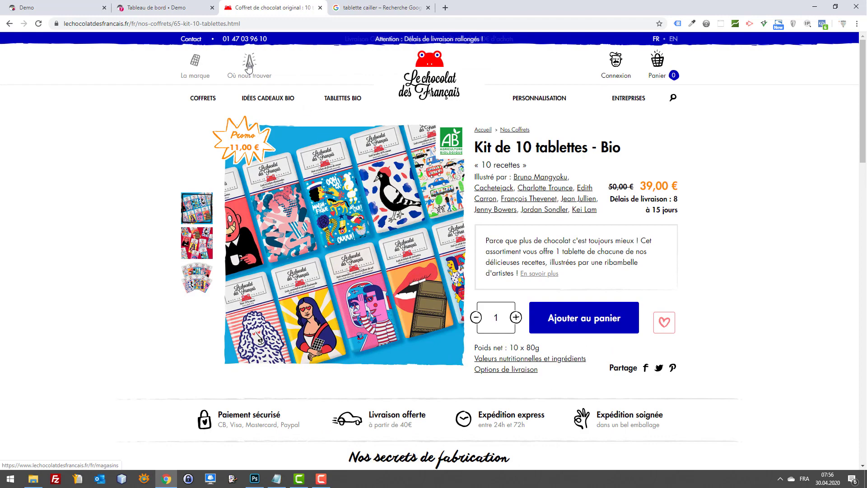
Open the brand's "Nos amis les artistes" page and browse the artist gallery.
{"action": "mouse_move", "coordinate": [190, 70]}
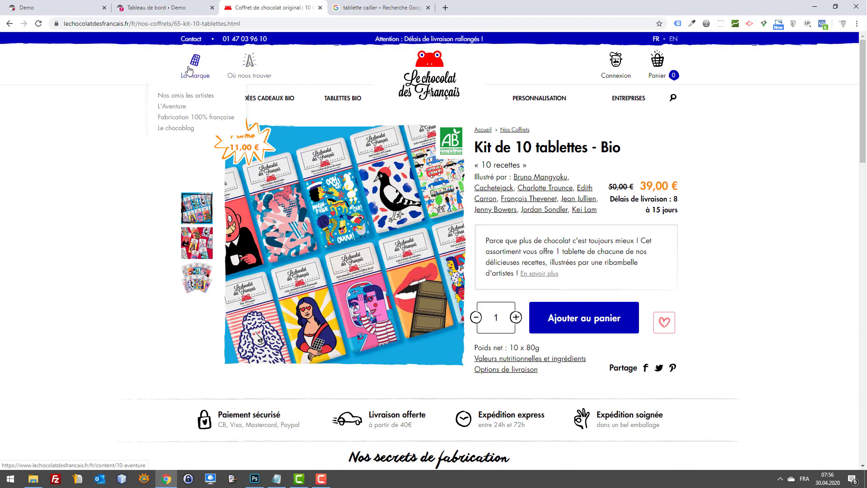
{"action": "left_click", "coordinate": [190, 95]}
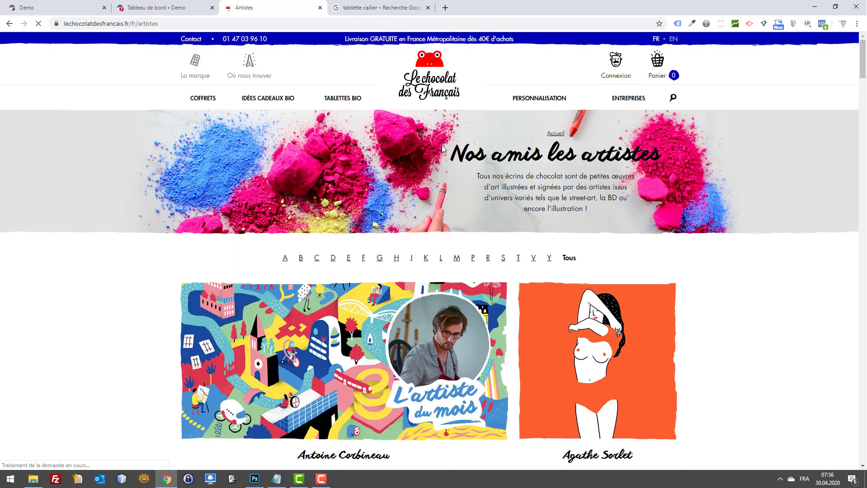
{"action": "scroll", "coordinate": [455, 135], "scroll_direction": "down", "scroll_amount": 7}
{"action": "scroll", "coordinate": [455, 136], "scroll_direction": "down", "scroll_amount": 3}
{"action": "scroll", "coordinate": [455, 136], "scroll_direction": "down", "scroll_amount": 5}
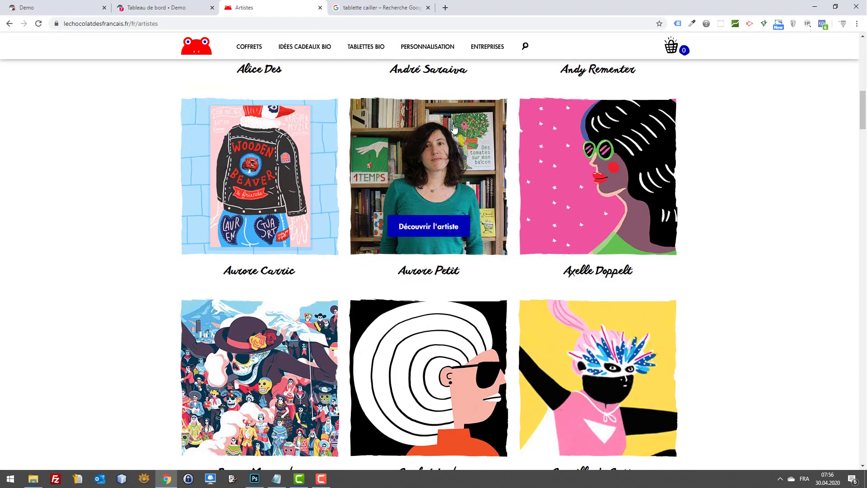
Open the profile of the artist photographed in front of bookshelves and view the "Son univers" illustrations.
{"action": "left_click", "coordinate": [411, 115]}
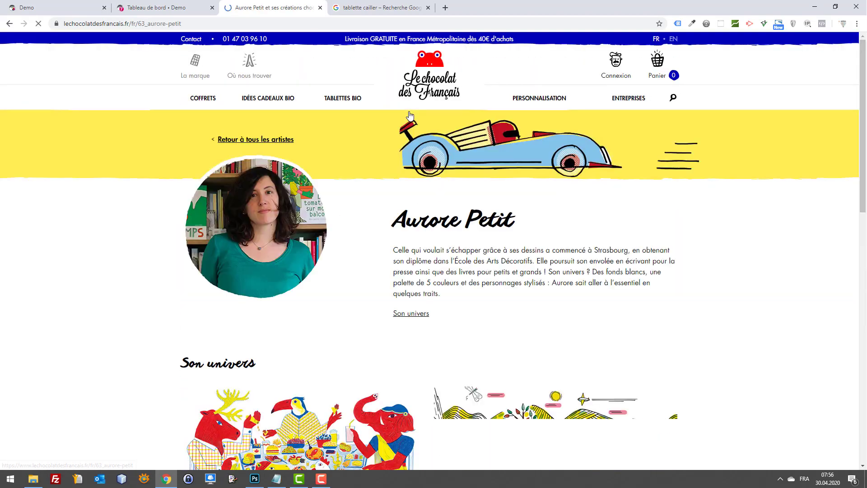
{"action": "scroll", "coordinate": [420, 234], "scroll_direction": "down", "scroll_amount": 1}
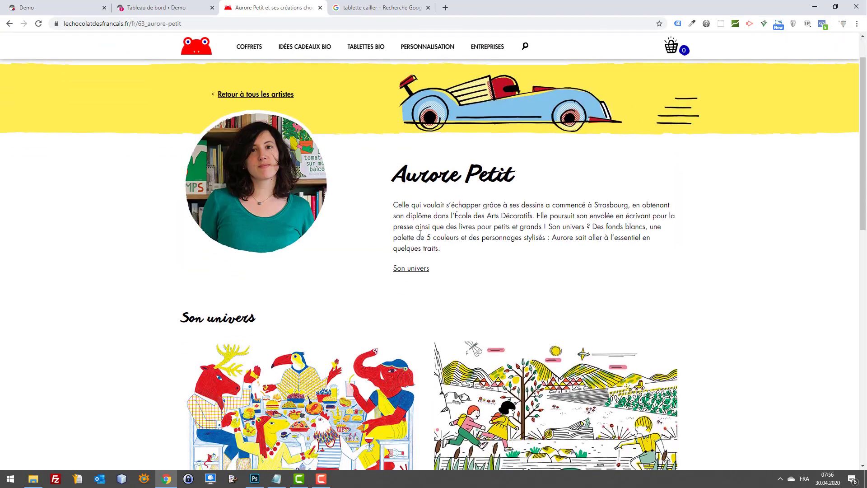
{"action": "left_click", "coordinate": [416, 268]}
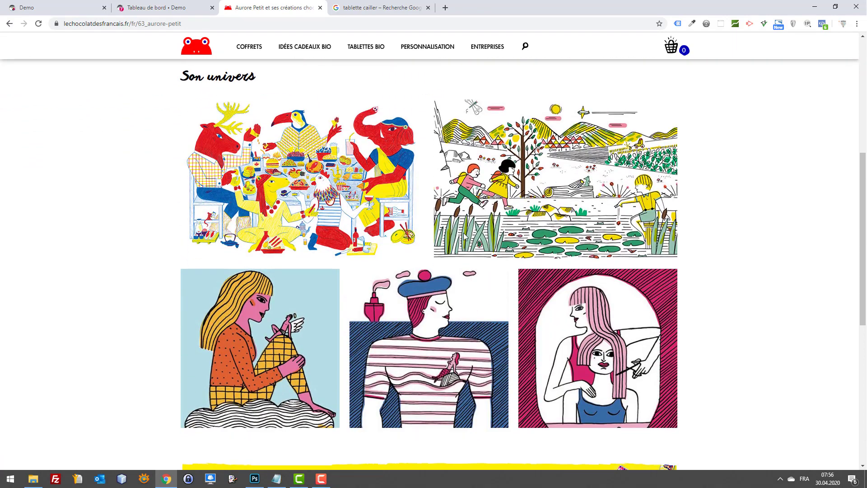
{"action": "scroll", "coordinate": [323, 151], "scroll_direction": "up", "scroll_amount": 7}
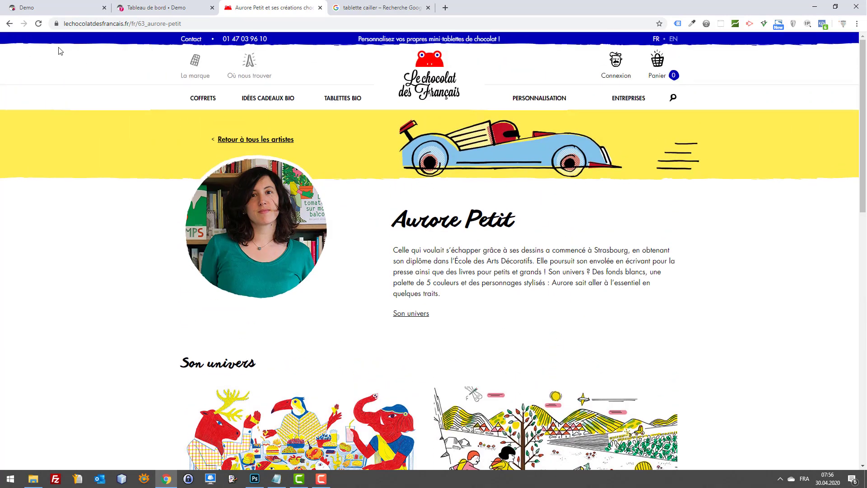
Go back to the artists list, and open the "Où nous trouver" store locator from there.
{"action": "left_click", "coordinate": [9, 23]}
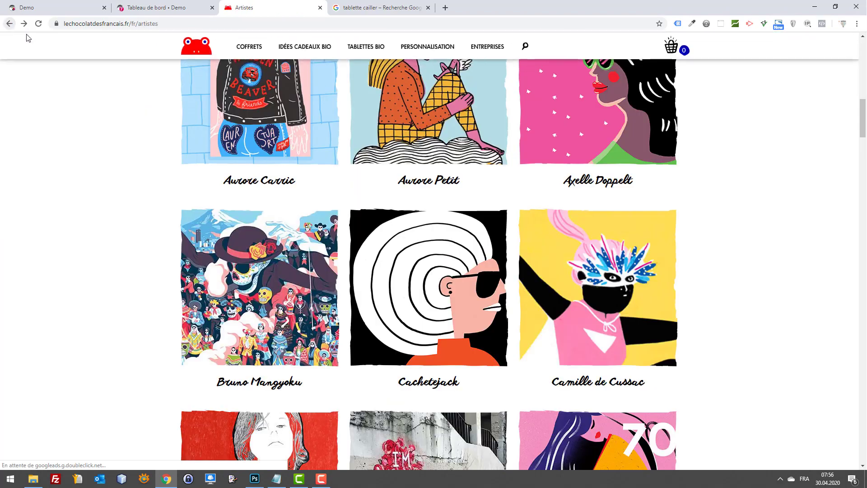
{"action": "scroll", "coordinate": [724, 206], "scroll_direction": "up", "scroll_amount": 15}
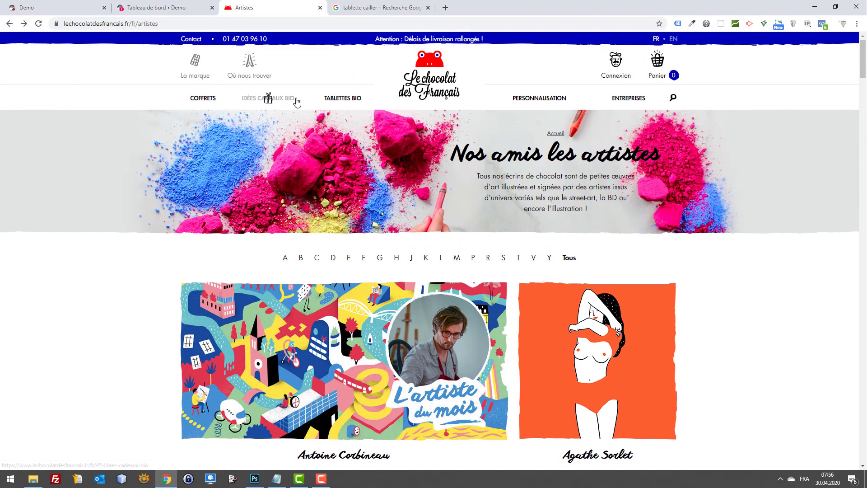
{"action": "left_click", "coordinate": [243, 76]}
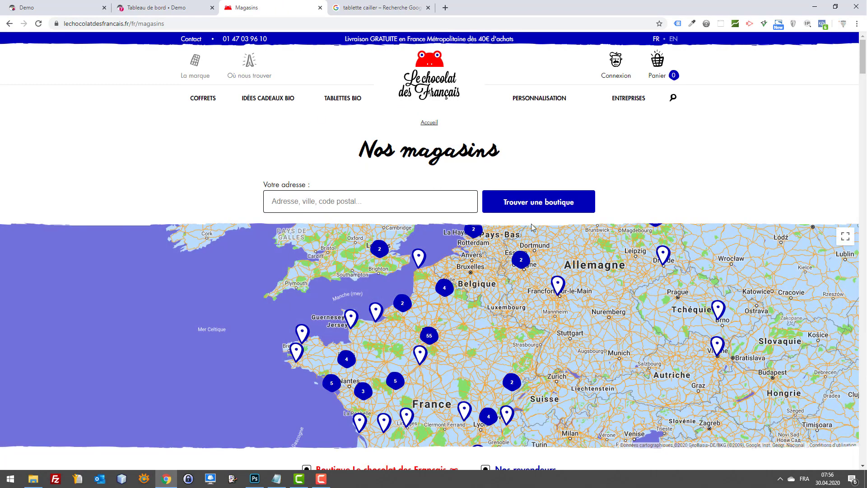
Focus the store map on the Lyon and Geneva region and show the details of the shop marker just beside Geneva.
{"action": "scroll", "coordinate": [616, 325], "scroll_direction": "down", "scroll_amount": 2}
{"action": "left_click_drag", "start_coordinate": [616, 326], "coordinate": [579, 239]}
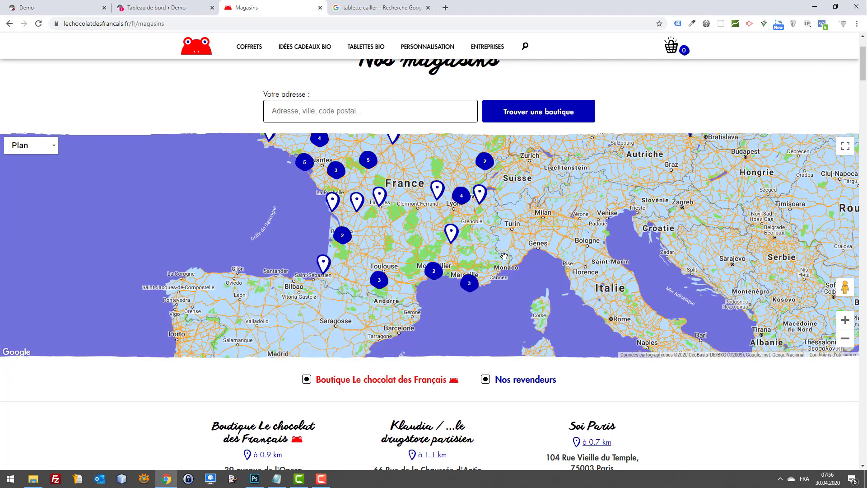
{"action": "scroll", "coordinate": [504, 256], "scroll_direction": "up", "scroll_amount": 1}
{"action": "left_click", "coordinate": [846, 365]}
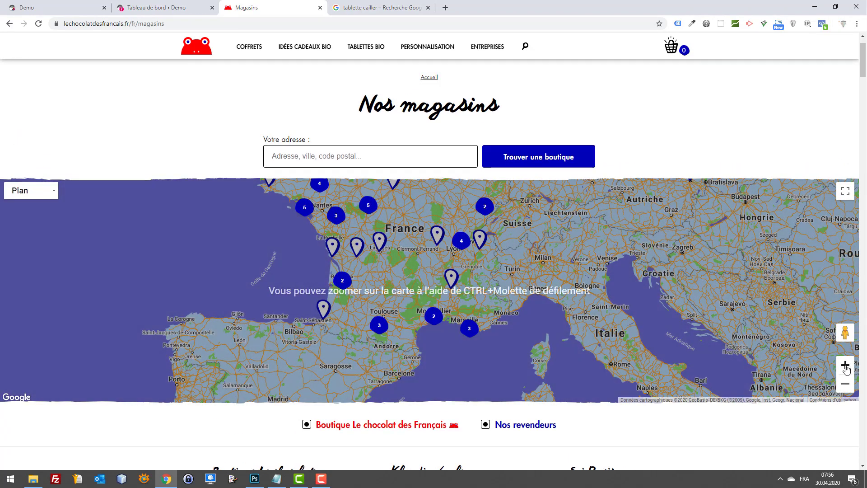
{"action": "left_click", "coordinate": [846, 365]}
{"action": "left_click_drag", "start_coordinate": [599, 281], "coordinate": [514, 398]}
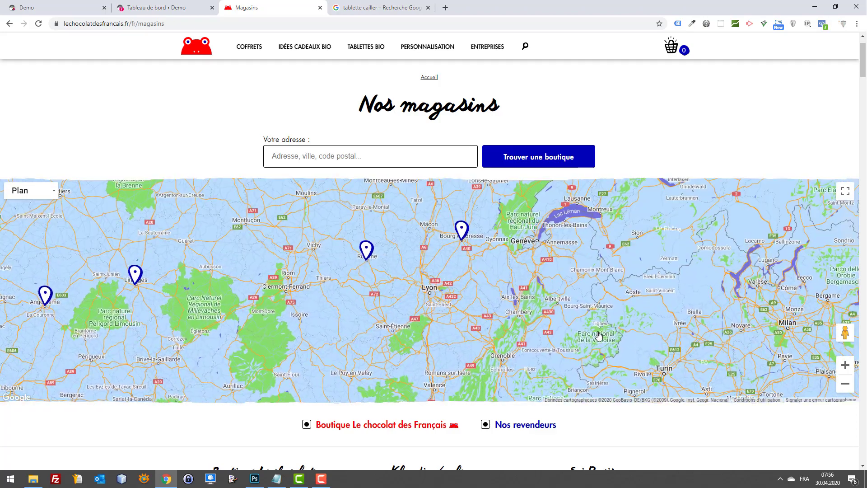
{"action": "left_click_drag", "start_coordinate": [535, 253], "coordinate": [507, 299]}
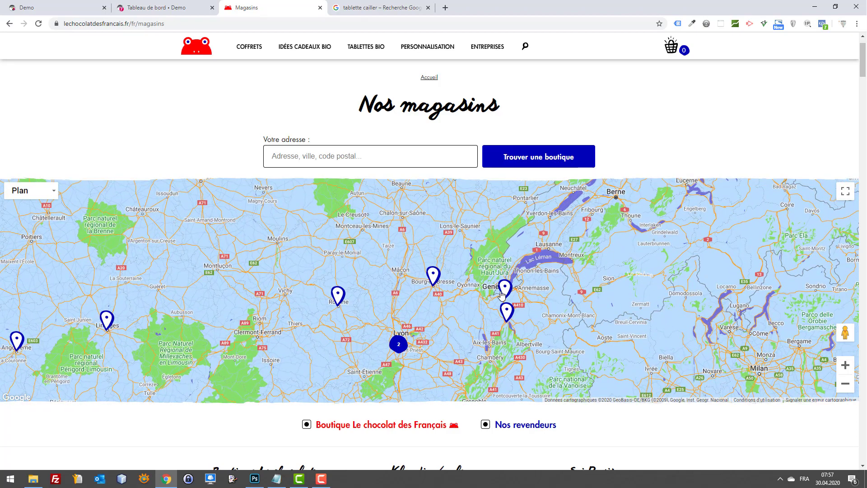
{"action": "left_click", "coordinate": [502, 294]}
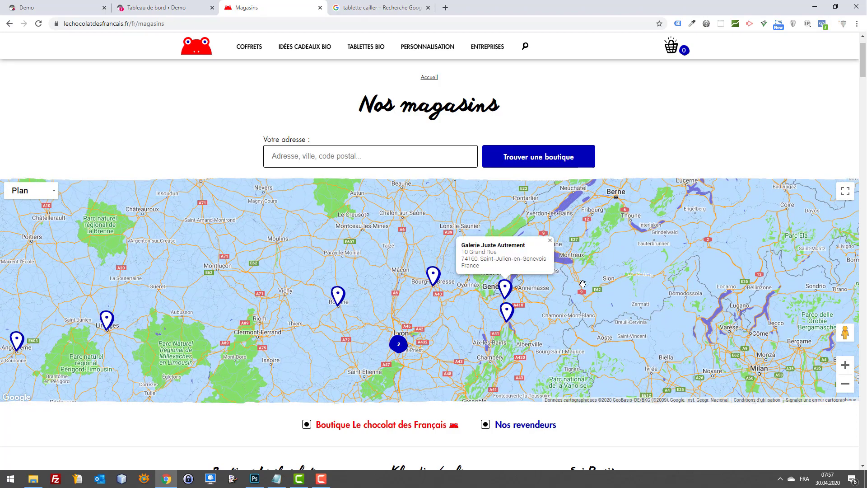
Enlarge the store map around Geneva and inspect the area southeast toward Mont Blanc for more shops.
{"action": "scroll", "coordinate": [590, 288], "scroll_direction": "down", "scroll_amount": 1}
{"action": "left_click", "coordinate": [846, 321]}
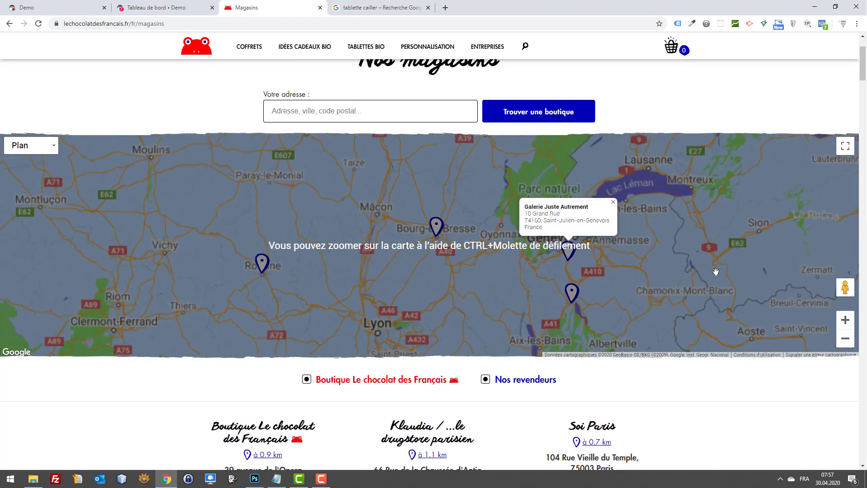
{"action": "left_click_drag", "start_coordinate": [625, 259], "coordinate": [554, 221]}
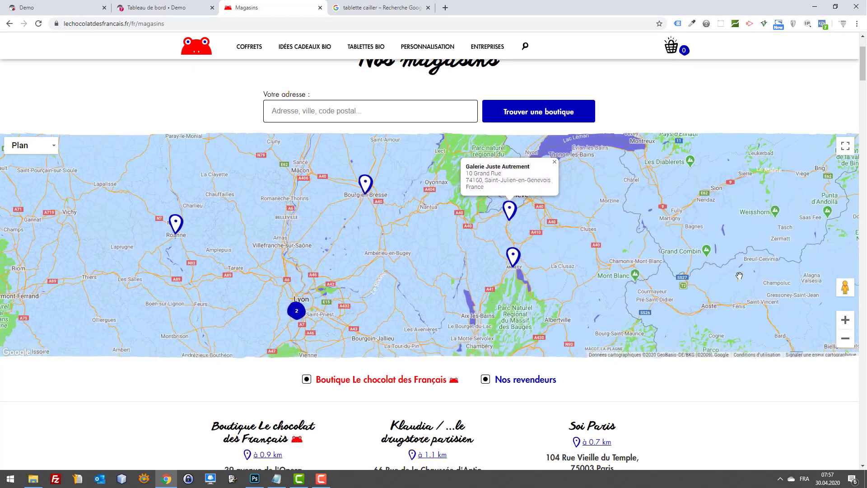
Widen the store map to cover France and its neighbouring countries, and open the Personnalisation page.
{"action": "left_click", "coordinate": [846, 338]}
{"action": "left_click", "coordinate": [845, 339]}
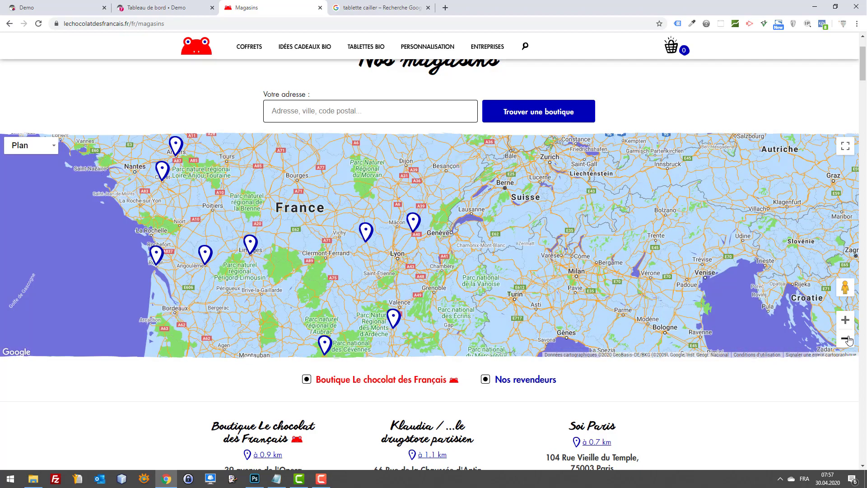
{"action": "left_click", "coordinate": [845, 339]}
{"action": "scroll", "coordinate": [452, 91], "scroll_direction": "up", "scroll_amount": 2}
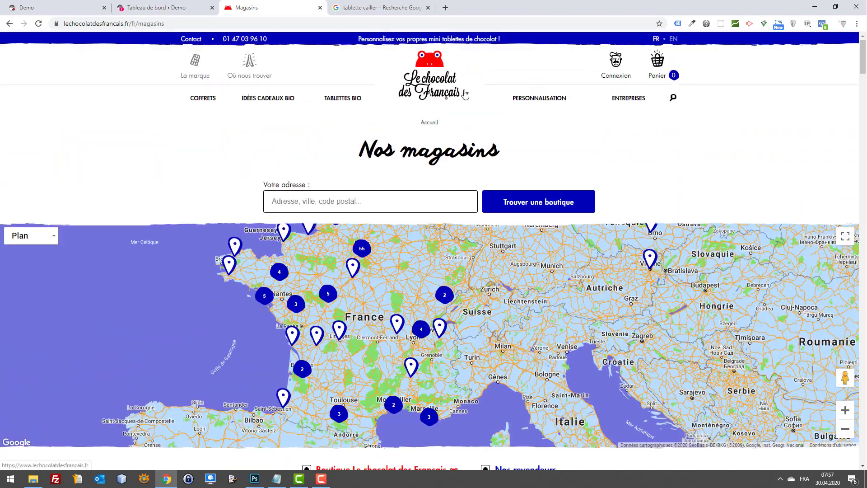
{"action": "left_click", "coordinate": [561, 98]}
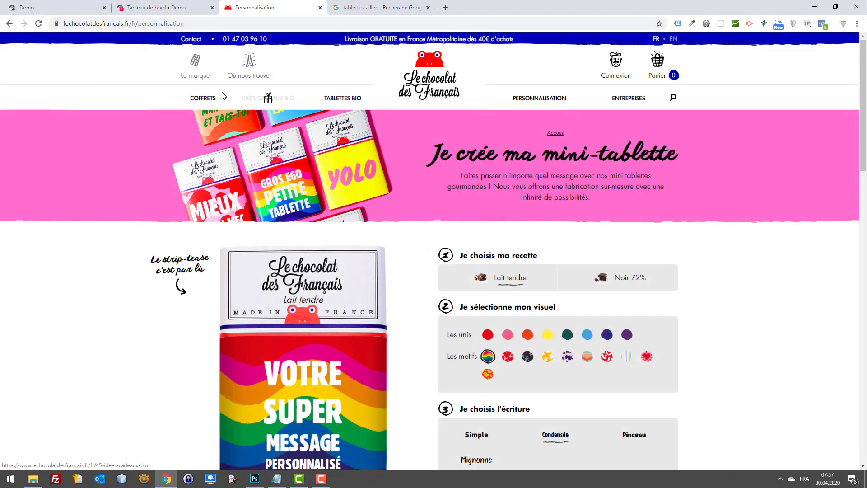
Open the Coffrets category and examine the gift box photos, promotions and prices down to the end of the first page.
{"action": "left_click", "coordinate": [214, 98]}
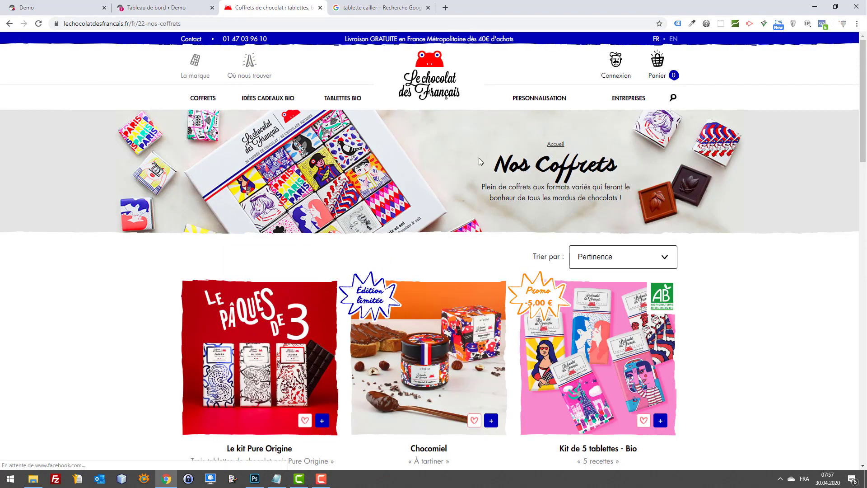
{"action": "scroll", "coordinate": [568, 192], "scroll_direction": "down", "scroll_amount": 2}
{"action": "scroll", "coordinate": [568, 192], "scroll_direction": "down", "scroll_amount": 6}
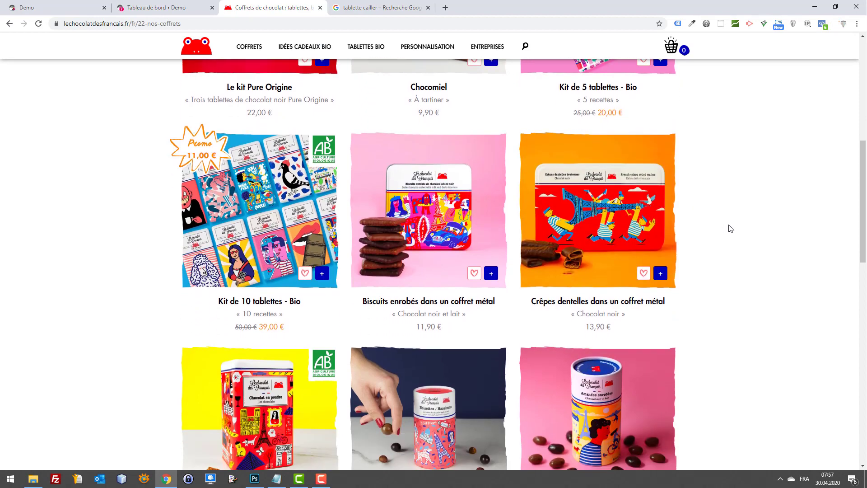
{"action": "scroll", "coordinate": [731, 228], "scroll_direction": "down", "scroll_amount": 9}
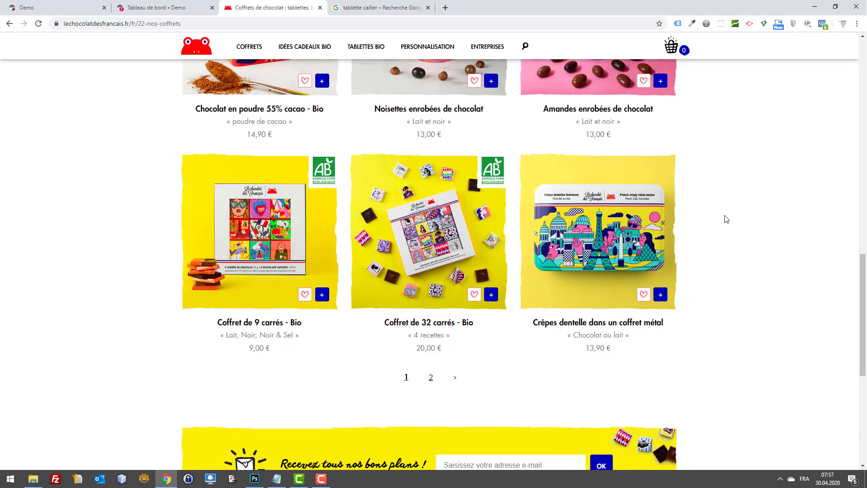
{"action": "scroll", "coordinate": [726, 209], "scroll_direction": "up", "scroll_amount": 12}
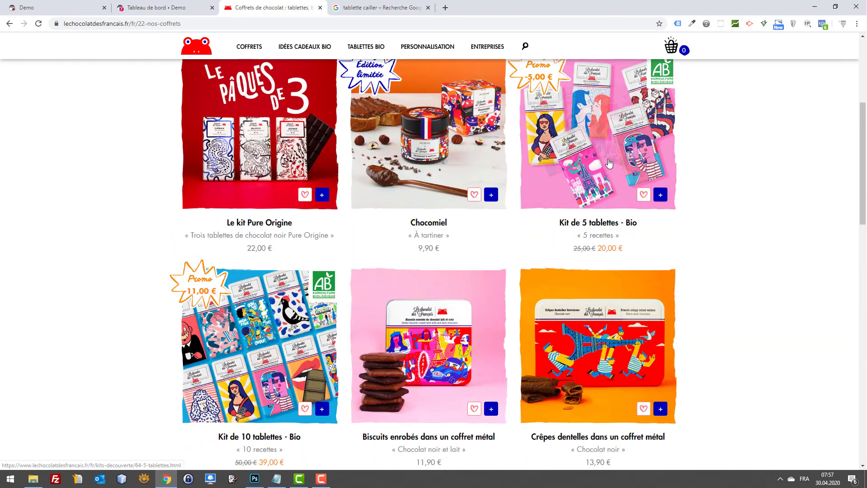
{"action": "scroll", "coordinate": [655, 162], "scroll_direction": "up", "scroll_amount": 3}
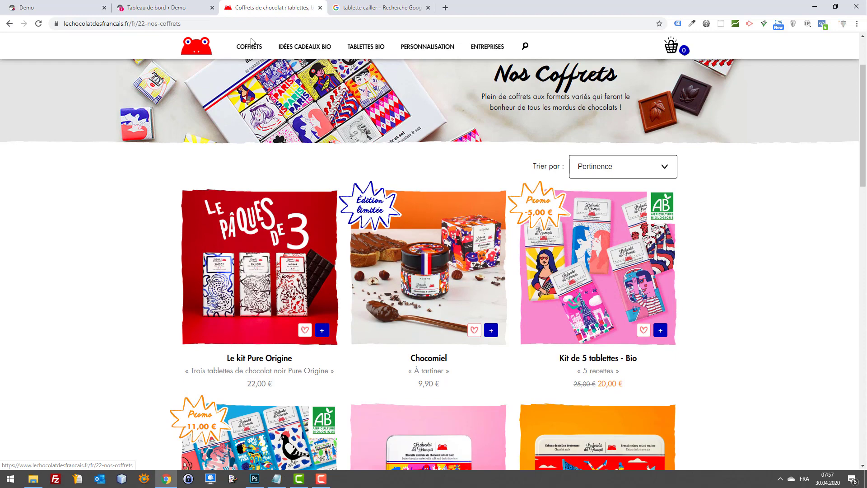
{"action": "scroll", "coordinate": [410, 112], "scroll_direction": "up", "scroll_amount": 2}
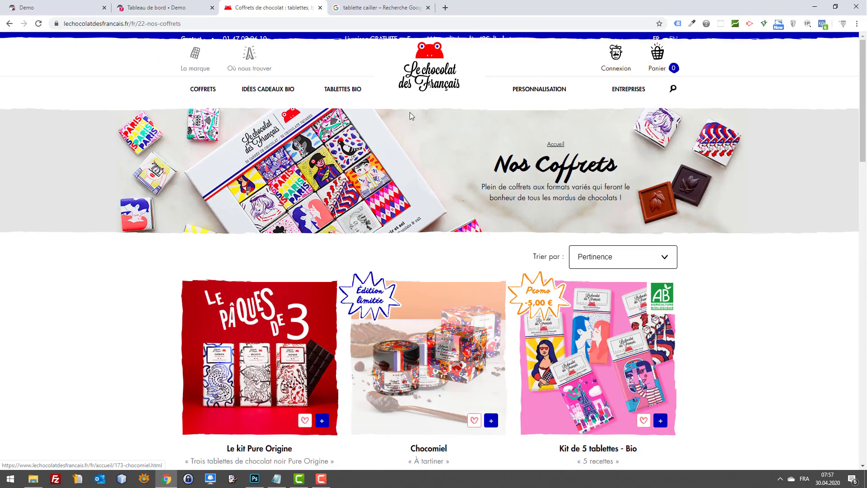
Open the brand's L'aventure page and examine the founders' story down to the "Le lancement" section.
{"action": "left_click", "coordinate": [194, 76]}
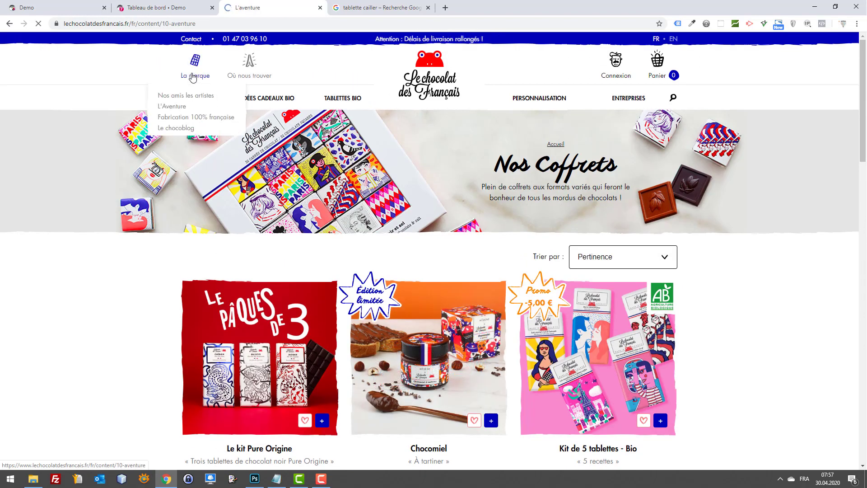
{"action": "scroll", "coordinate": [369, 124], "scroll_direction": "down", "scroll_amount": 8}
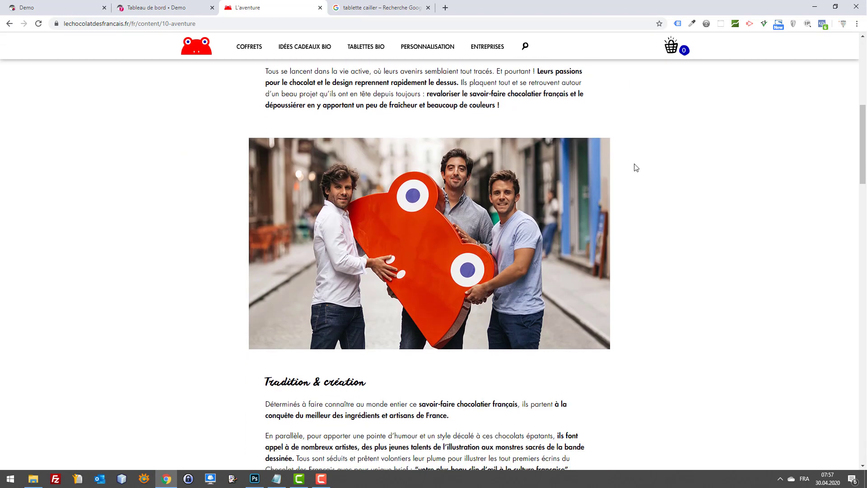
{"action": "scroll", "coordinate": [651, 175], "scroll_direction": "up", "scroll_amount": 5}
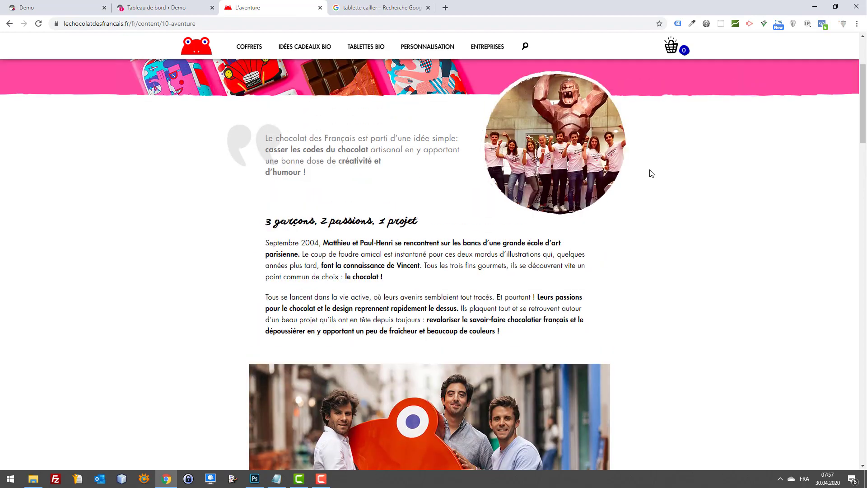
{"action": "scroll", "coordinate": [651, 174], "scroll_direction": "down", "scroll_amount": 16}
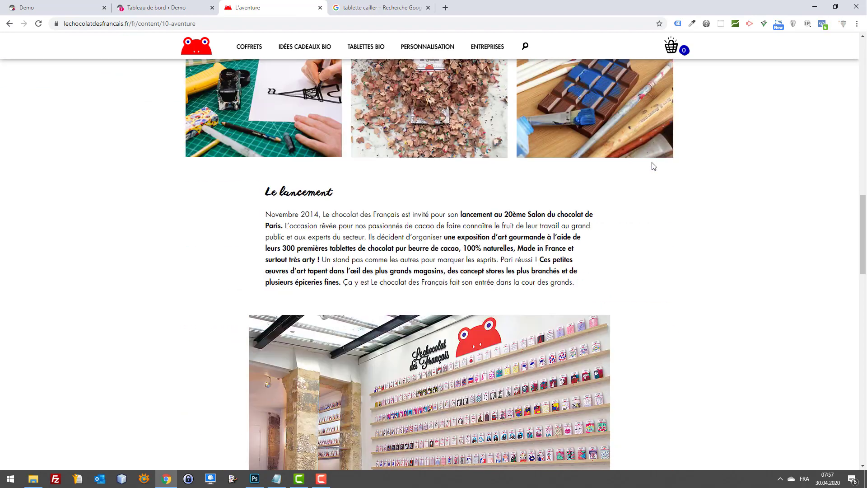
{"action": "scroll", "coordinate": [654, 166], "scroll_direction": "down", "scroll_amount": 1}
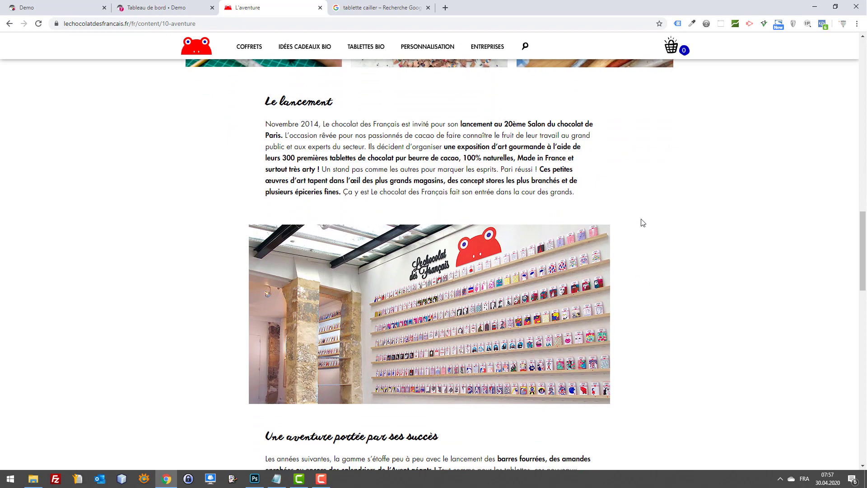
Examine the shop wall photo below "Le lancement", the awards and the sculpture and mosaic photos near the page's end.
{"action": "double_click", "coordinate": [310, 325]}
{"action": "left_click", "coordinate": [684, 285]}
{"action": "scroll", "coordinate": [678, 273], "scroll_direction": "down", "scroll_amount": 3}
{"action": "scroll", "coordinate": [653, 239], "scroll_direction": "up", "scroll_amount": 2}
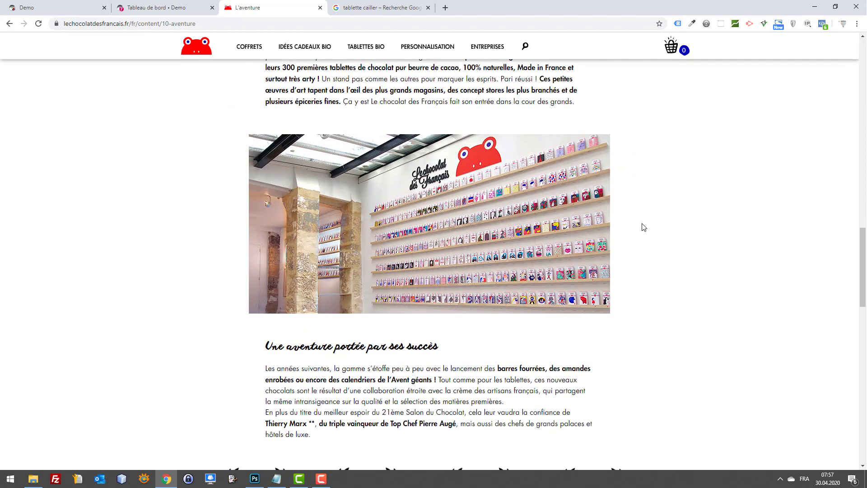
{"action": "scroll", "coordinate": [639, 257], "scroll_direction": "up", "scroll_amount": 2}
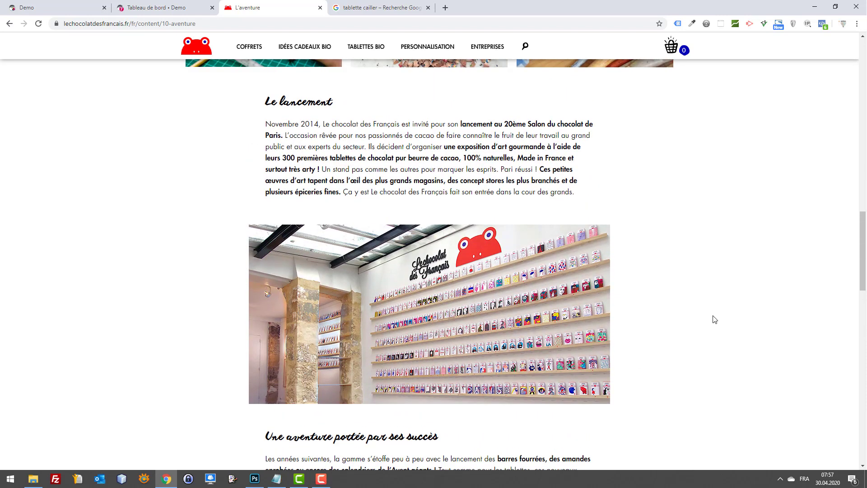
{"action": "scroll", "coordinate": [714, 309], "scroll_direction": "down", "scroll_amount": 10}
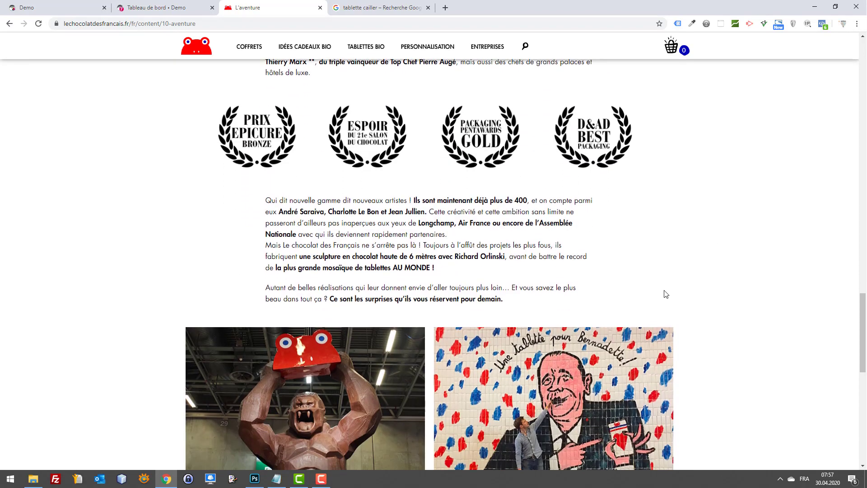
{"action": "scroll", "coordinate": [413, 325], "scroll_direction": "down", "scroll_amount": 2}
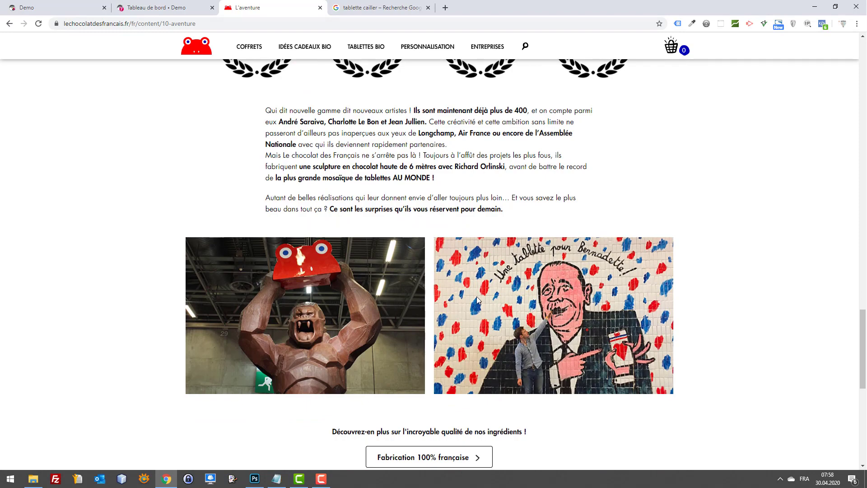
Review the L'aventure page again from the "Le lancement" section up to the founders and team photos and the page header.
{"action": "scroll", "coordinate": [487, 281], "scroll_direction": "up", "scroll_amount": 10}
{"action": "scroll", "coordinate": [487, 280], "scroll_direction": "up", "scroll_amount": 6}
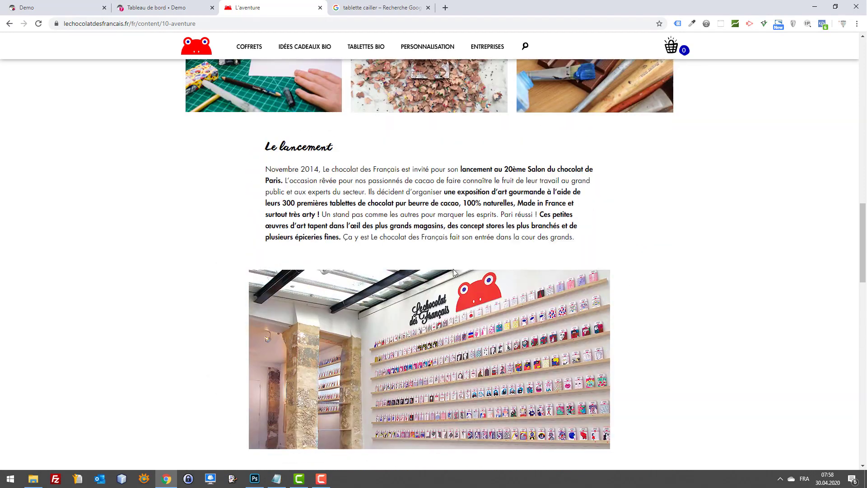
{"action": "scroll", "coordinate": [594, 285], "scroll_direction": "down", "scroll_amount": 6}
{"action": "scroll", "coordinate": [629, 280], "scroll_direction": "down", "scroll_amount": 1}
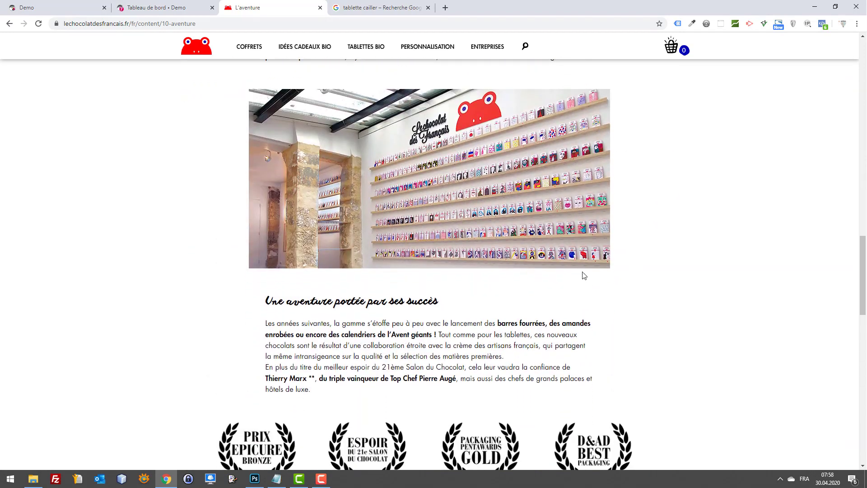
{"action": "scroll", "coordinate": [581, 275], "scroll_direction": "up", "scroll_amount": 16}
{"action": "scroll", "coordinate": [545, 220], "scroll_direction": "up", "scroll_amount": 5}
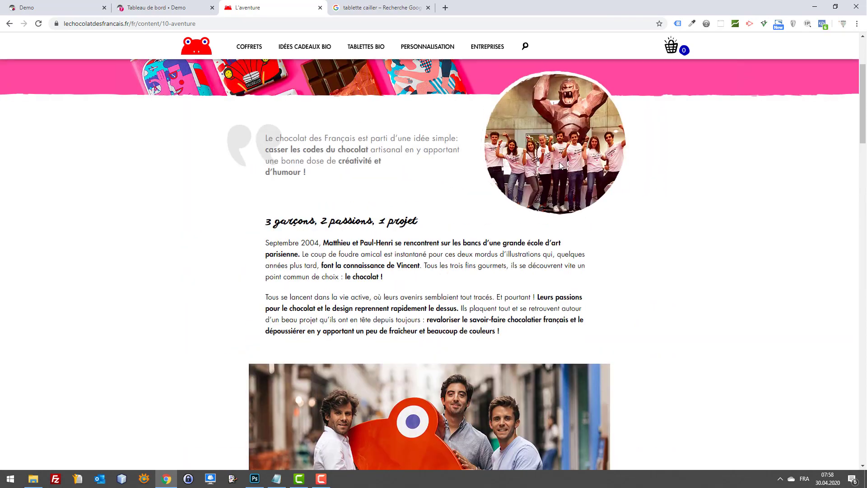
{"action": "scroll", "coordinate": [573, 181], "scroll_direction": "up", "scroll_amount": 1}
{"action": "scroll", "coordinate": [567, 176], "scroll_direction": "up", "scroll_amount": 2}
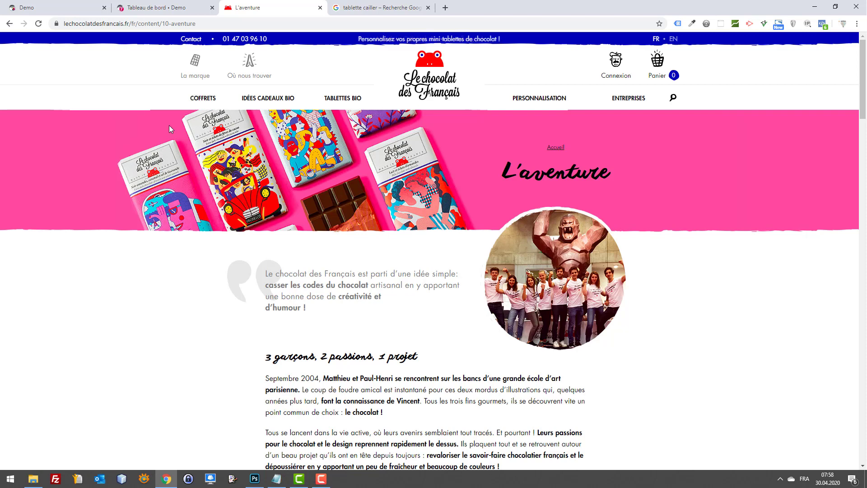
Show the PrestaShop demo store's home page for comparison, and return to the L'aventure page.
{"action": "left_click", "coordinate": [2, 4]}
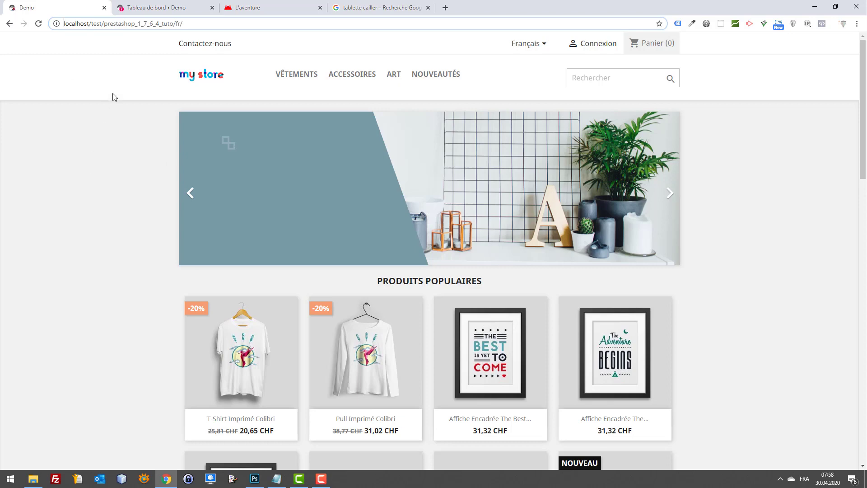
{"action": "left_click", "coordinate": [248, 8]}
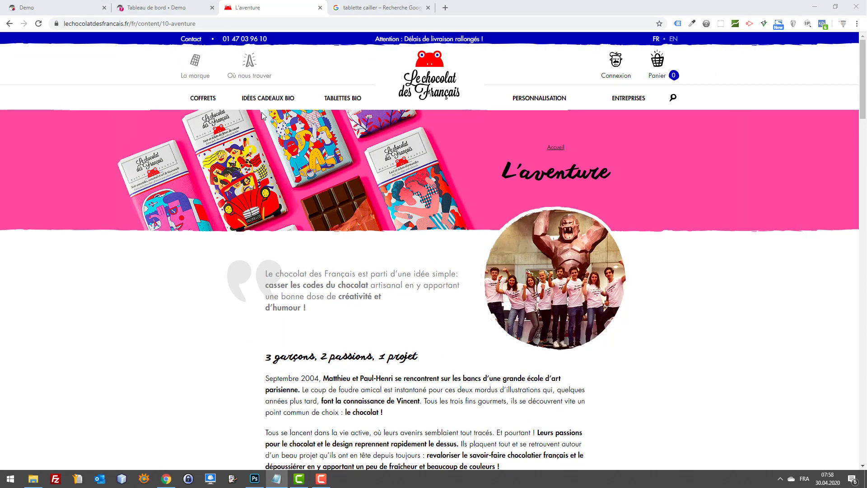
Open the Coffrets category and review the product listing, including the Kit de 10 tablettes - Bio photos and the page footer.
{"action": "left_click", "coordinate": [195, 100]}
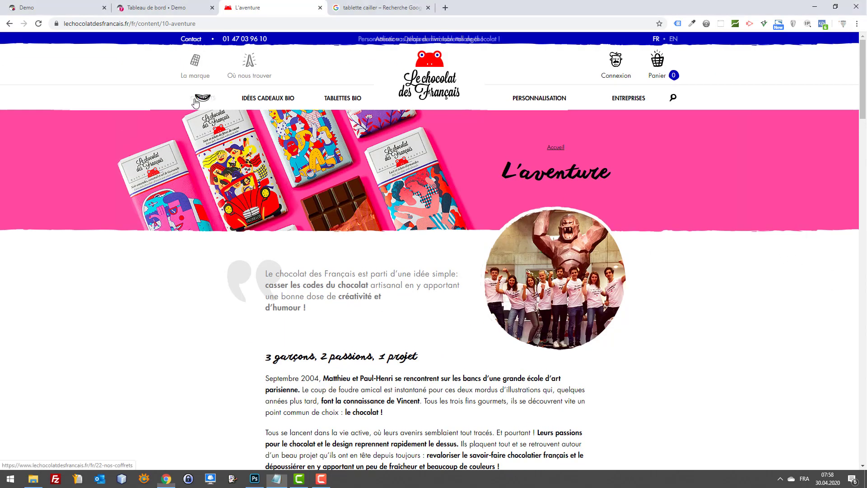
{"action": "scroll", "coordinate": [272, 181], "scroll_direction": "down", "scroll_amount": 10}
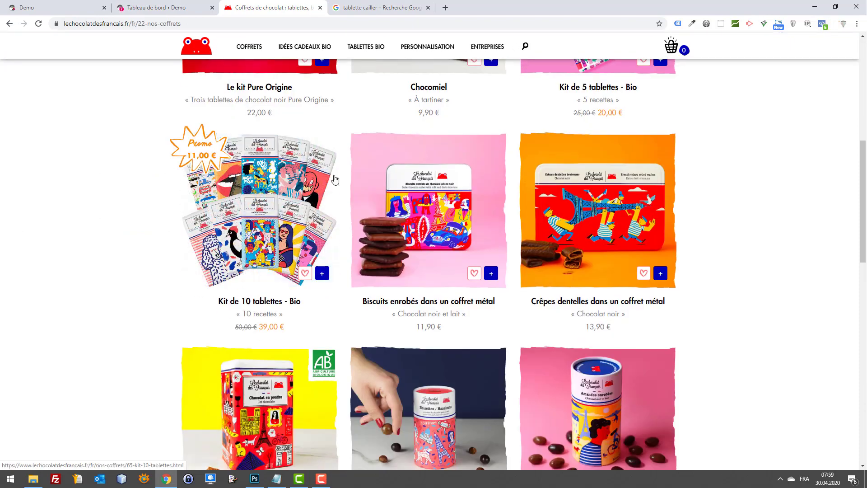
{"action": "scroll", "coordinate": [299, 244], "scroll_direction": "up", "scroll_amount": 4}
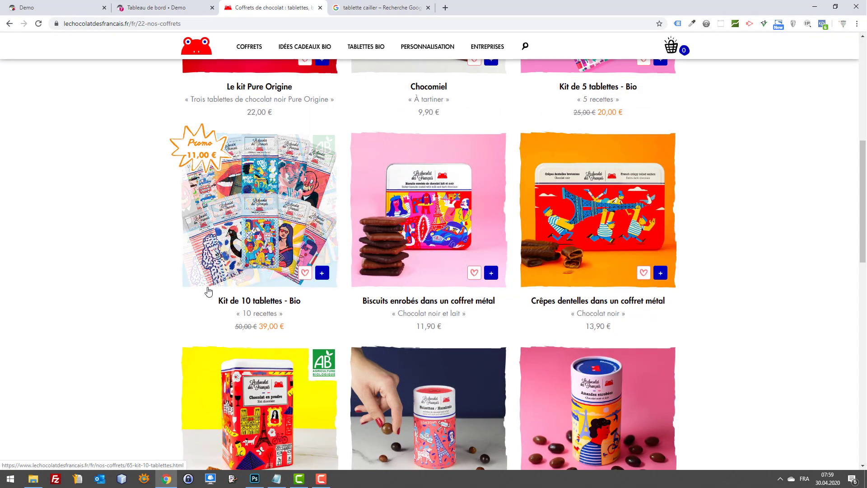
{"action": "scroll", "coordinate": [432, 300], "scroll_direction": "down", "scroll_amount": 10}
{"action": "scroll", "coordinate": [432, 300], "scroll_direction": "down", "scroll_amount": 5}
{"action": "scroll", "coordinate": [393, 241], "scroll_direction": "up", "scroll_amount": 7}
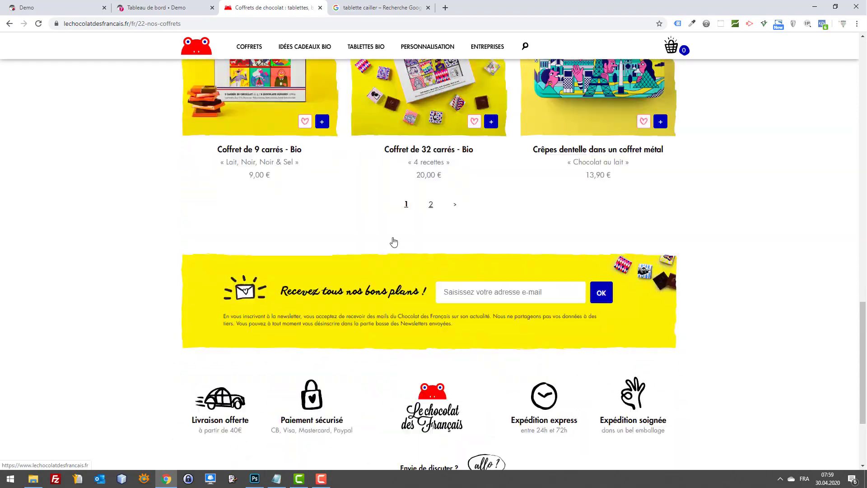
{"action": "scroll", "coordinate": [359, 91], "scroll_direction": "up", "scroll_amount": 15}
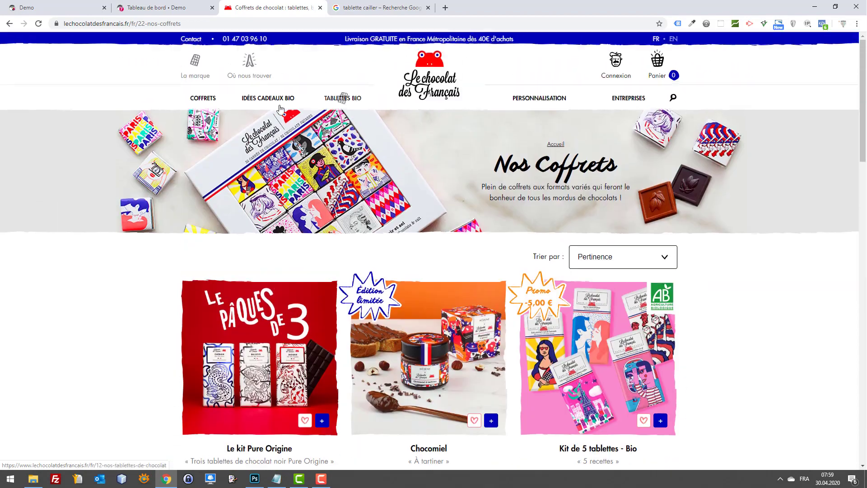
Open the chocolate shop's home page and view the "10 recettes, 34 tablettes de chocolat BIO" grid of illustrated bars.
{"action": "left_click", "coordinate": [424, 67]}
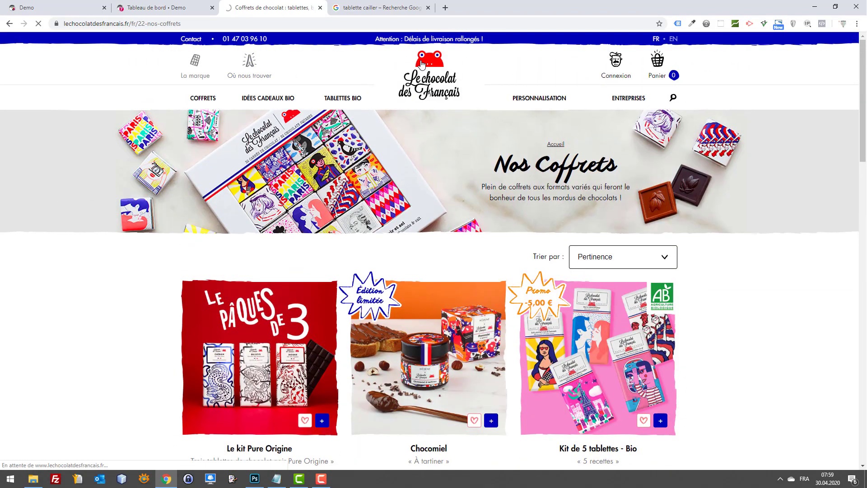
{"action": "scroll", "coordinate": [447, 109], "scroll_direction": "down", "scroll_amount": 15}
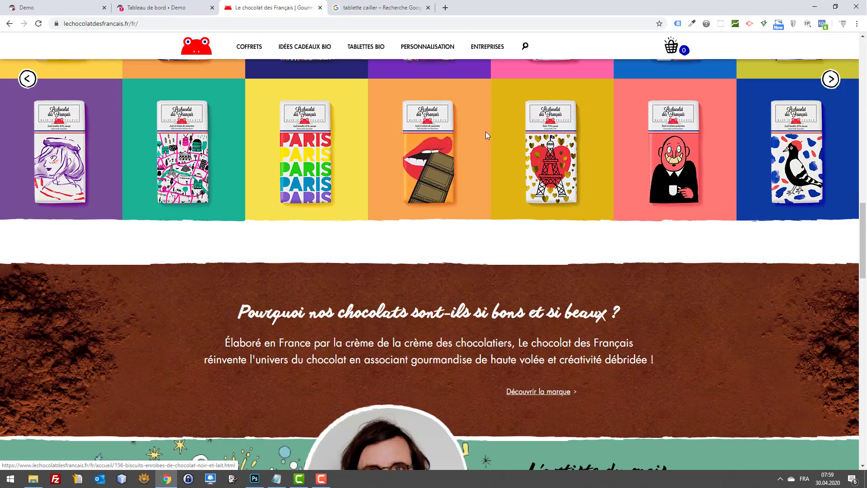
{"action": "scroll", "coordinate": [486, 131], "scroll_direction": "up", "scroll_amount": 4}
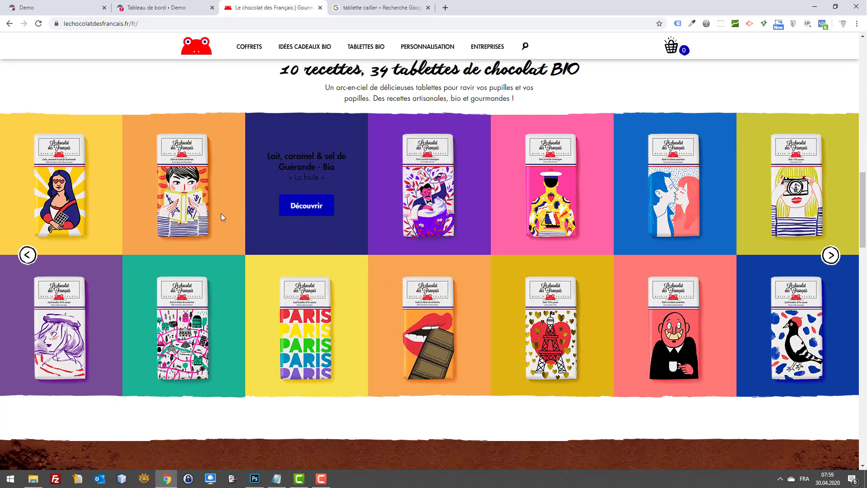
Open the "Le plan de Paris" chocolate bar's product page, enlarge its second photo and close the enlarged view.
{"action": "left_click", "coordinate": [188, 351]}
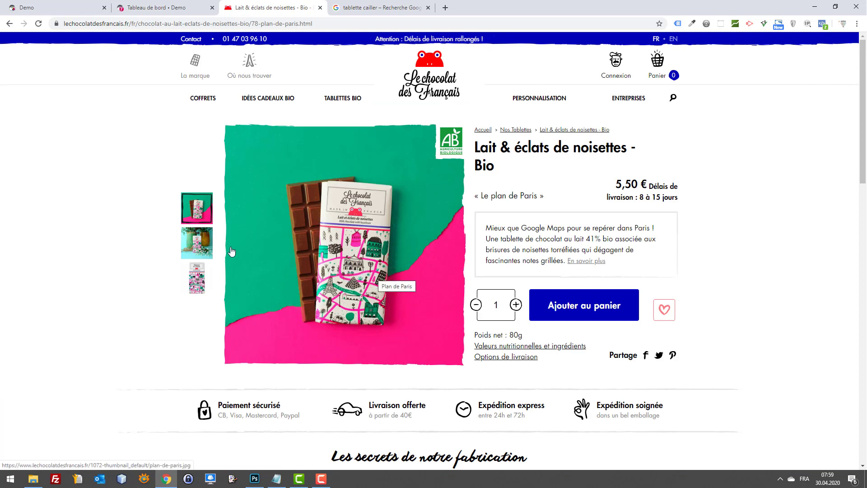
{"action": "left_click", "coordinate": [197, 243]}
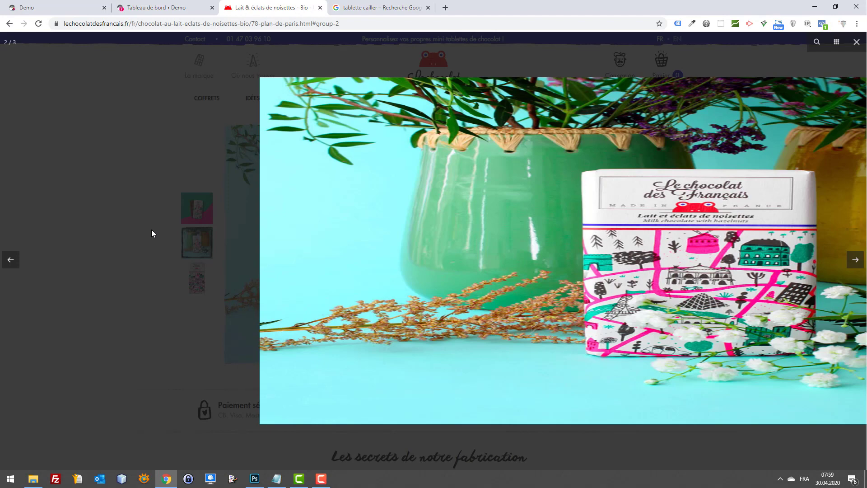
{"action": "left_click", "coordinate": [152, 233]}
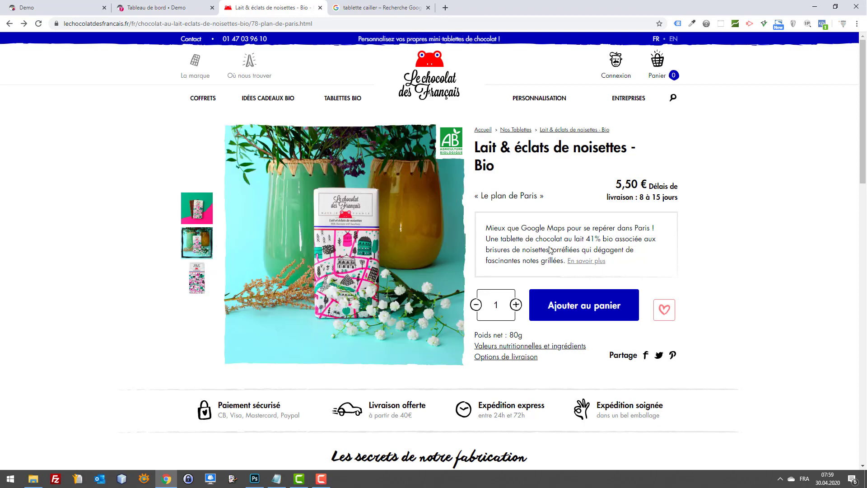
Review the rest of the "Le plan de Paris" product page, and show the PrestaShop demo store's popular products for comparison.
{"action": "scroll", "coordinate": [519, 210], "scroll_direction": "down", "scroll_amount": 15}
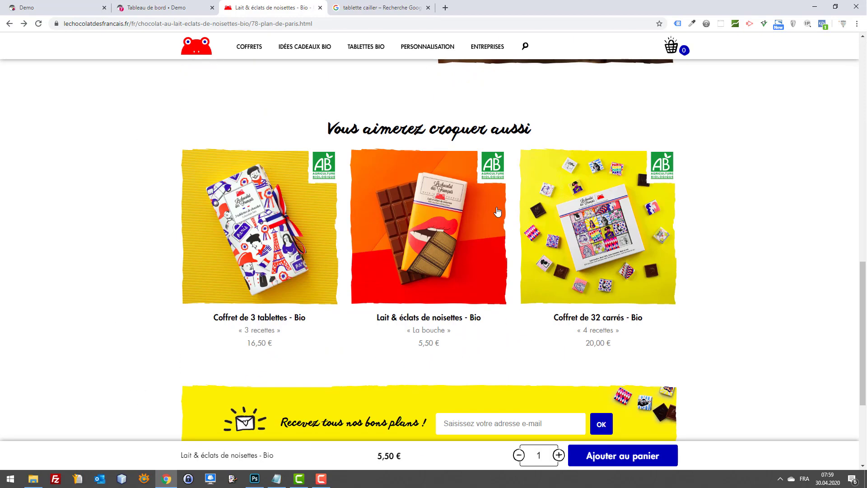
{"action": "scroll", "coordinate": [497, 211], "scroll_direction": "up", "scroll_amount": 15}
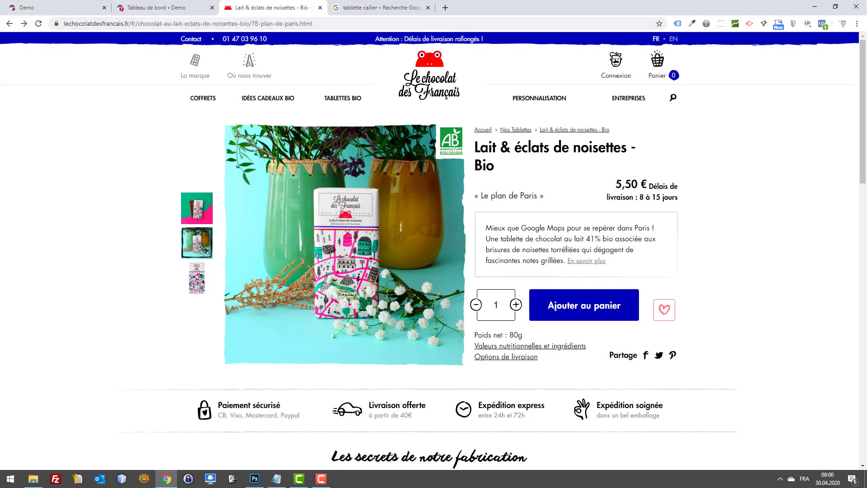
{"action": "key", "text": "alt+Tab"}
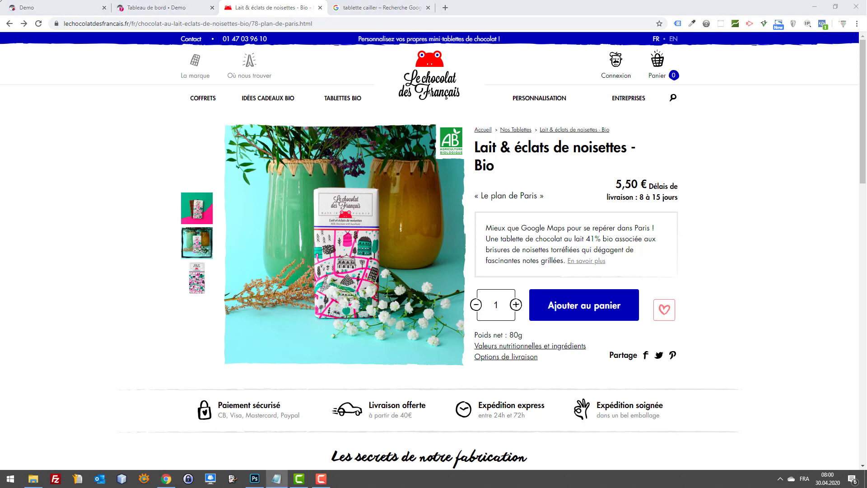
{"action": "left_click", "coordinate": [76, 4]}
{"action": "scroll", "coordinate": [382, 269], "scroll_direction": "down", "scroll_amount": 3}
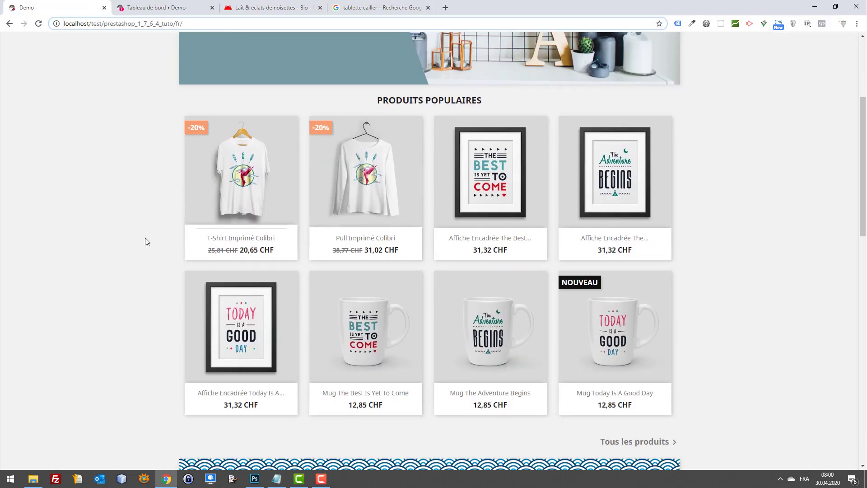
{"action": "scroll", "coordinate": [542, 249], "scroll_direction": "up", "scroll_amount": 1}
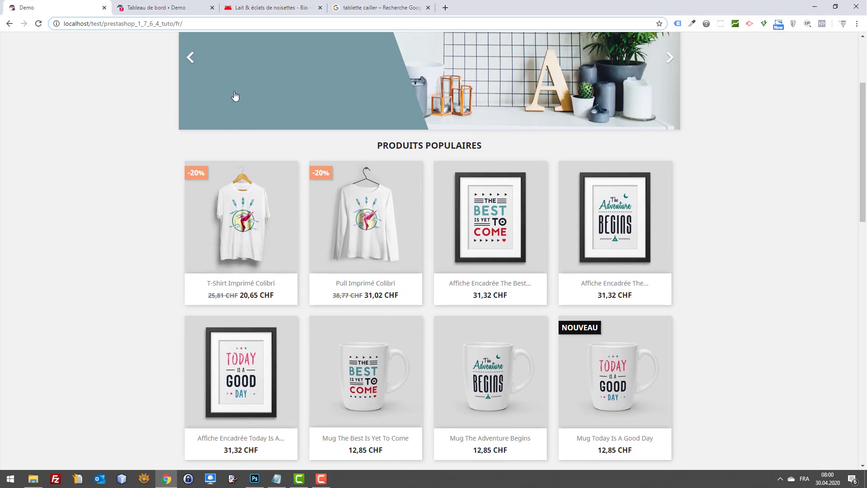
Show the chocolate shop's home page grid of illustrated bars again, and return to the demo store's popular products.
{"action": "left_click", "coordinate": [260, 6]}
{"action": "left_click", "coordinate": [9, 23]}
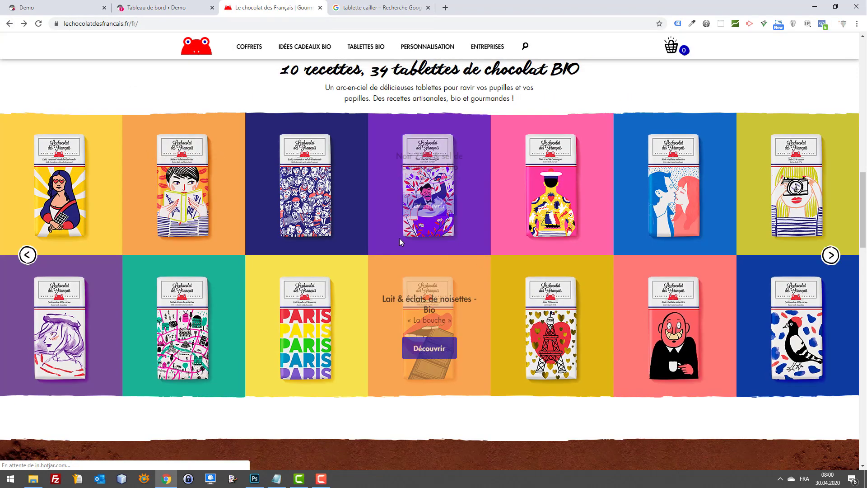
{"action": "key", "text": "ctrl+1"}
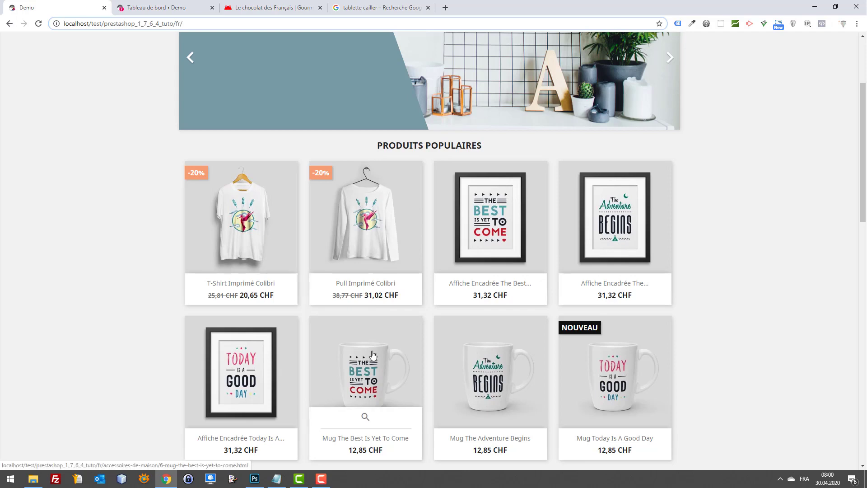
In the PrestaShop back office, filter the product list to ID 6 and open the "Mug The best is yet to come" product for editing.
{"action": "left_click", "coordinate": [156, 8]}
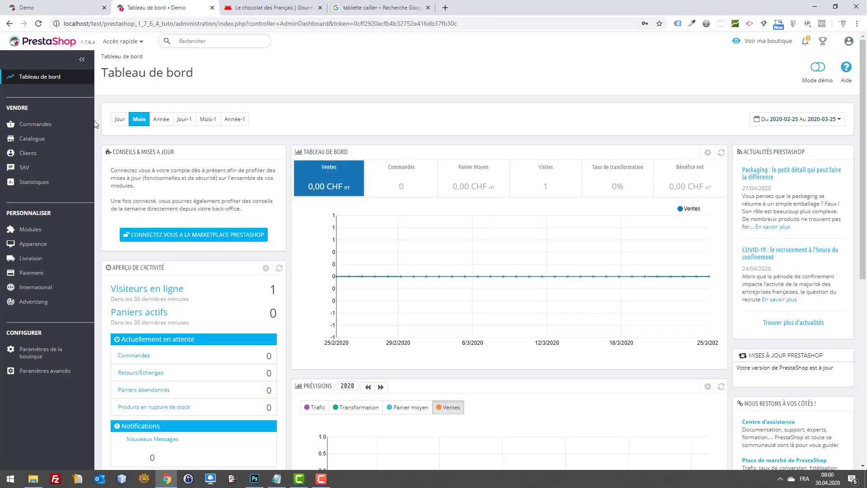
{"action": "left_click", "coordinate": [32, 161]}
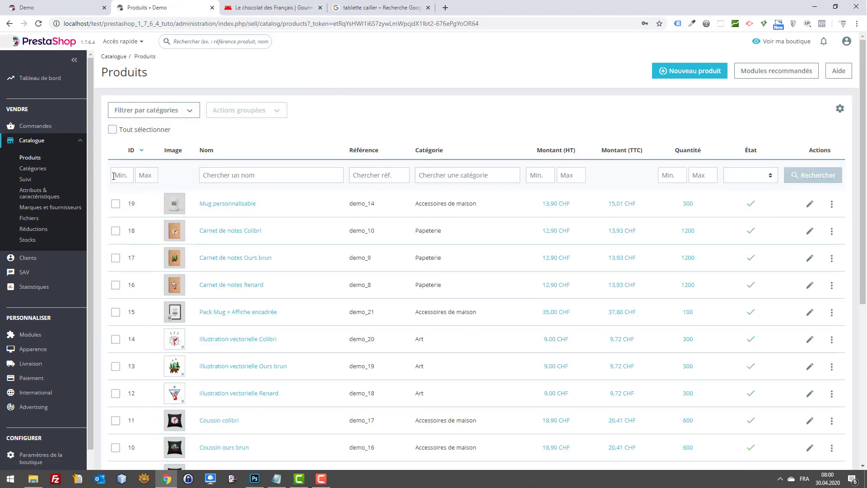
{"action": "left_click", "coordinate": [113, 176]}
{"action": "type", "text": "6"}
{"action": "key", "text": "Tab"}
{"action": "type", "text": "6"}
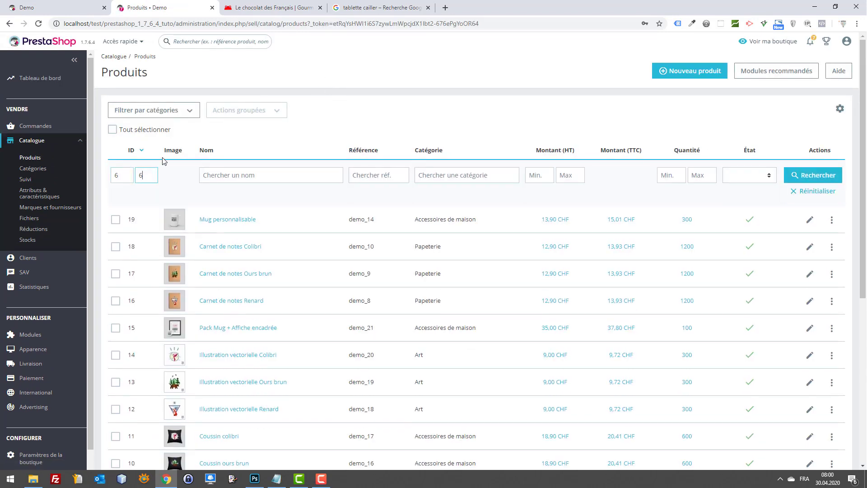
{"action": "key", "text": "Return"}
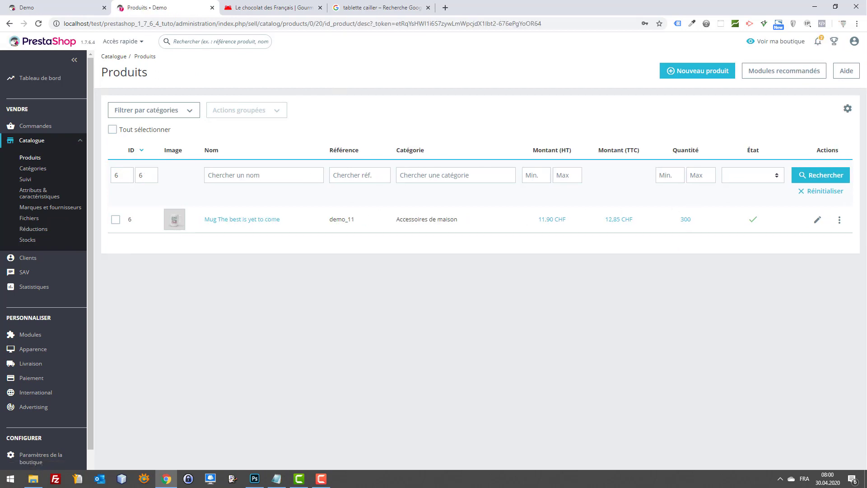
{"action": "left_click", "coordinate": [817, 221]}
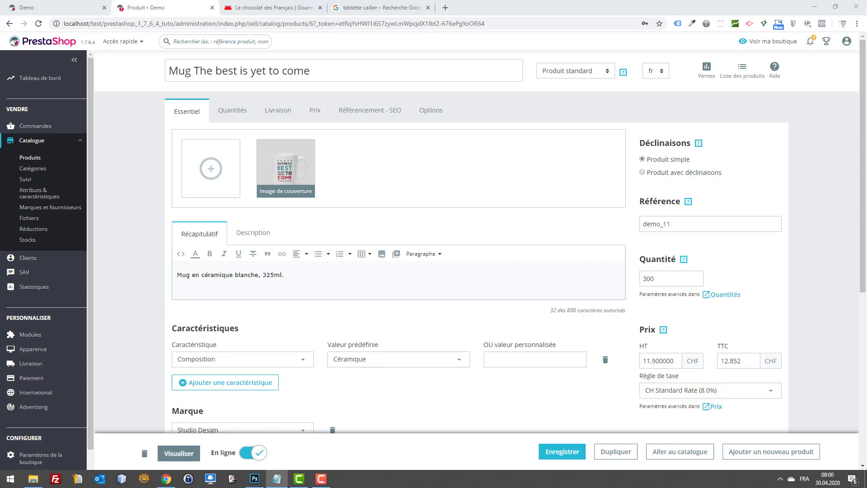
Open favpng.com in a new browser tab, view the account menu and browse the popular PNG images.
{"action": "left_click", "coordinate": [175, 4]}
{"action": "key", "text": "ctrl+t"}
{"action": "type", "text": "favpng.com"}
{"action": "key", "text": "Return"}
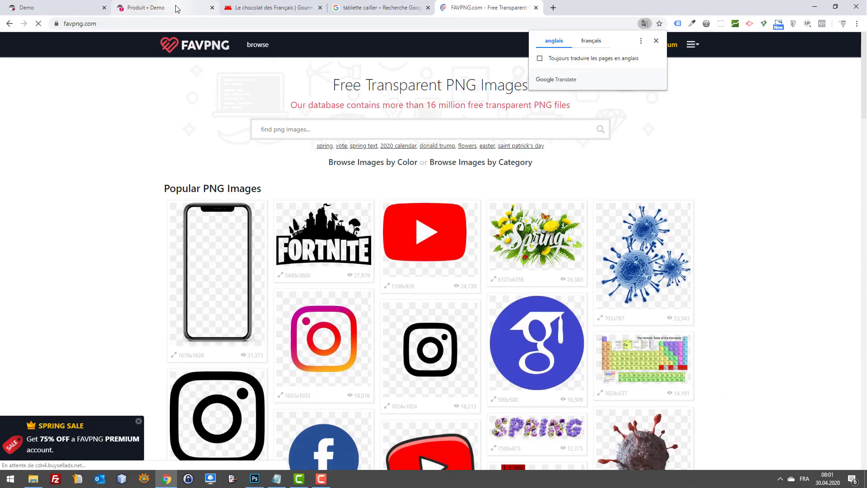
{"action": "left_click", "coordinate": [691, 44]}
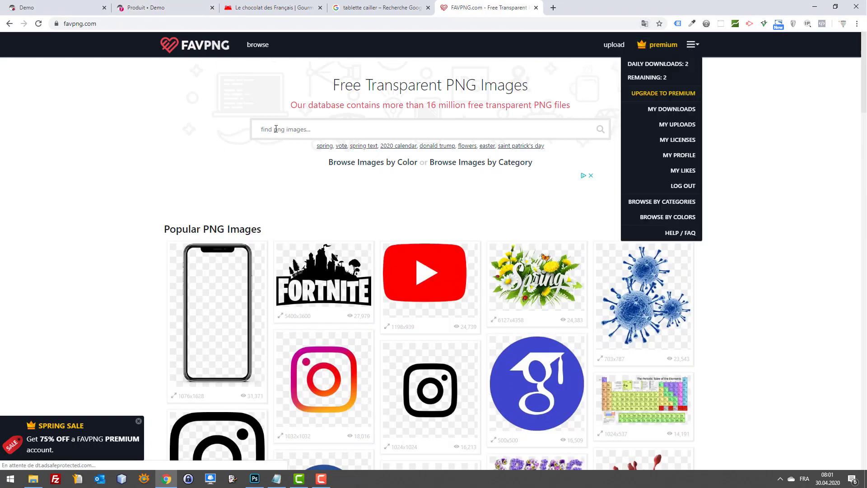
{"action": "scroll", "coordinate": [226, 135], "scroll_direction": "down", "scroll_amount": 15}
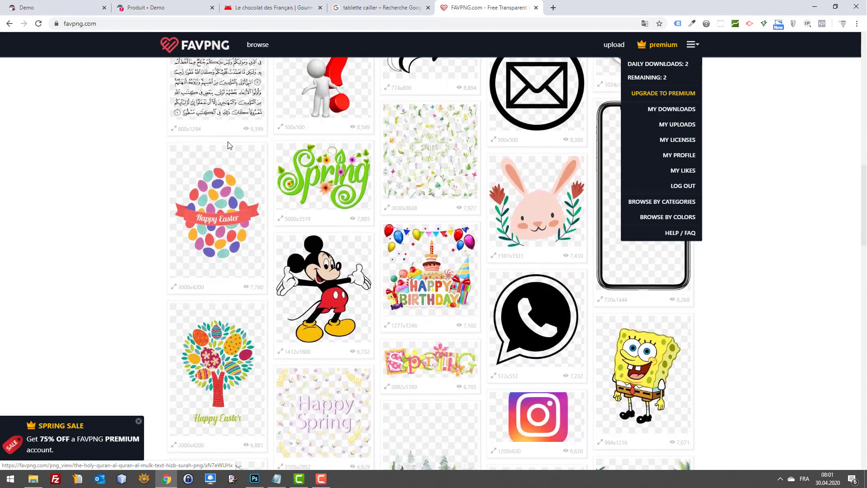
{"action": "scroll", "coordinate": [228, 145], "scroll_direction": "up", "scroll_amount": 15}
Search FAVPNG for "monster" images and browse the first page of results.
{"action": "left_click", "coordinate": [299, 129]}
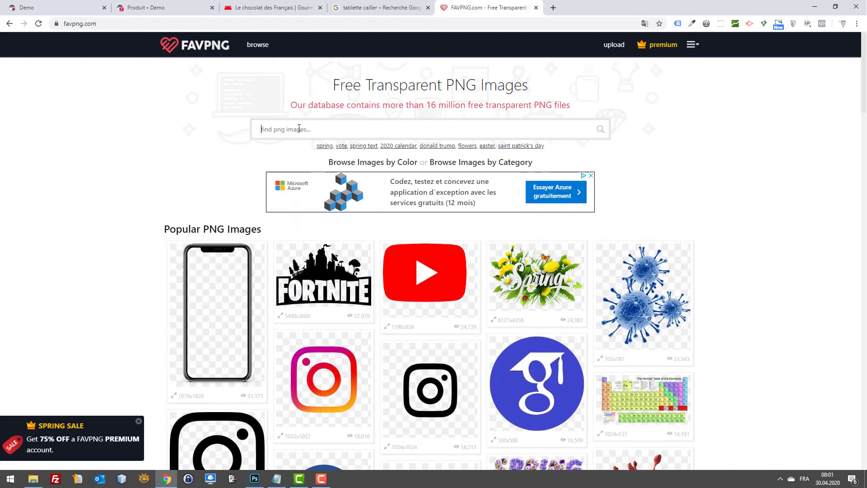
{"action": "type", "text": "mons"}
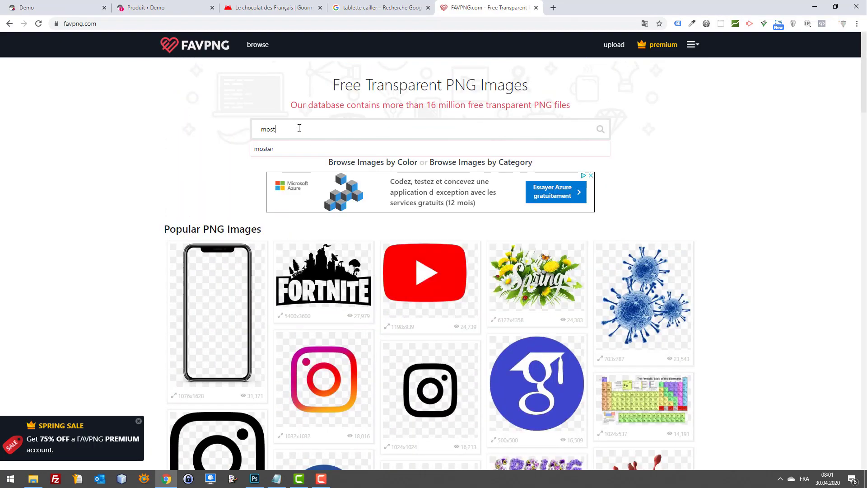
{"action": "type", "text": "ter"}
{"action": "key", "text": "Return"}
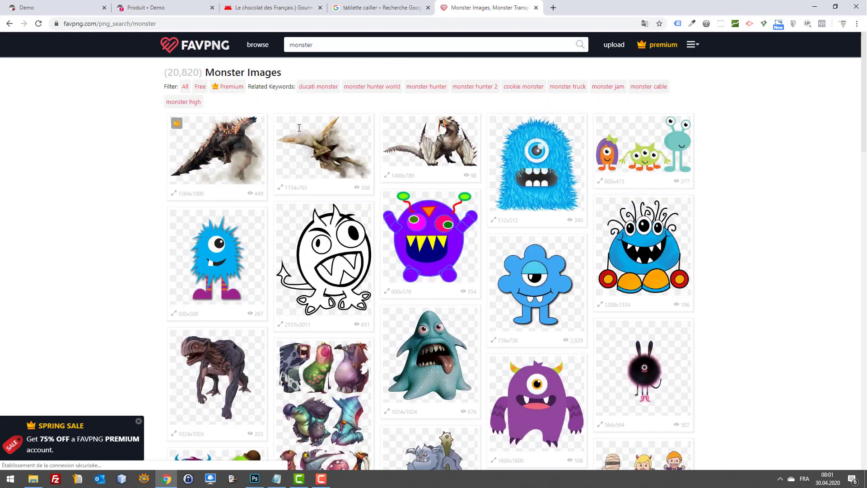
{"action": "scroll", "coordinate": [753, 201], "scroll_direction": "down", "scroll_amount": 20}
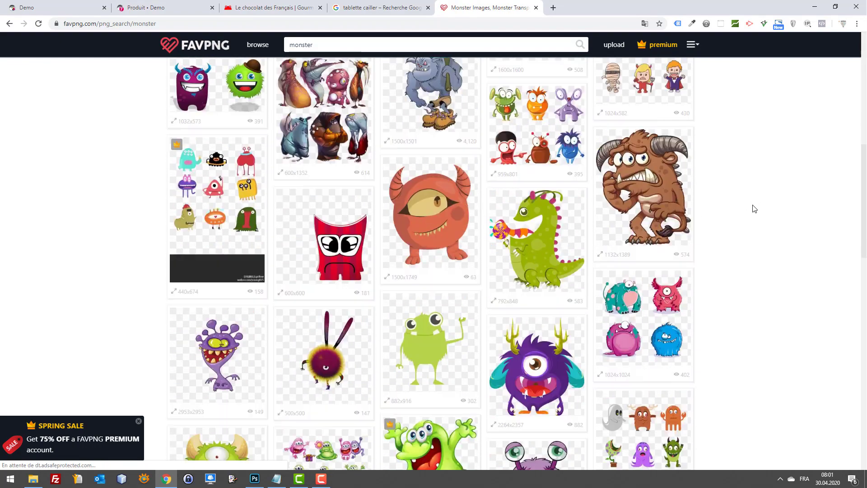
{"action": "scroll", "coordinate": [753, 214], "scroll_direction": "down", "scroll_amount": 10}
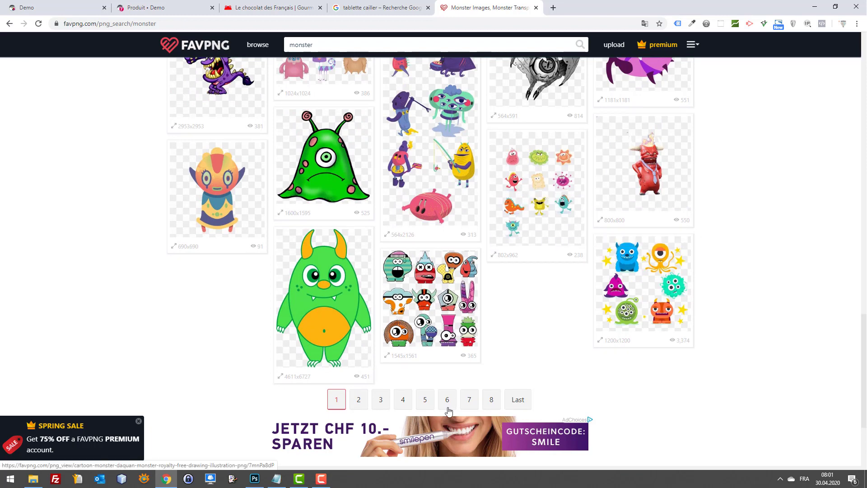
Open page 2 of the monster search results and examine the illustrations on it.
{"action": "left_click", "coordinate": [358, 401]}
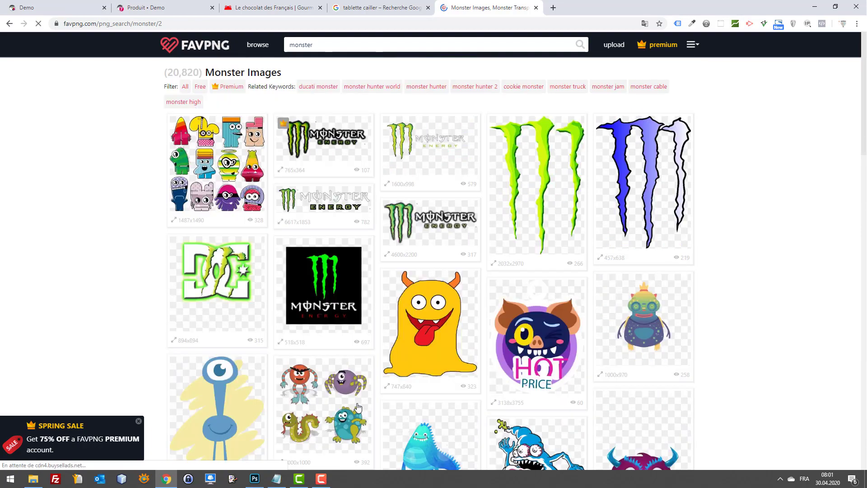
{"action": "scroll", "coordinate": [634, 264], "scroll_direction": "down", "scroll_amount": 6}
{"action": "scroll", "coordinate": [652, 244], "scroll_direction": "down", "scroll_amount": 5}
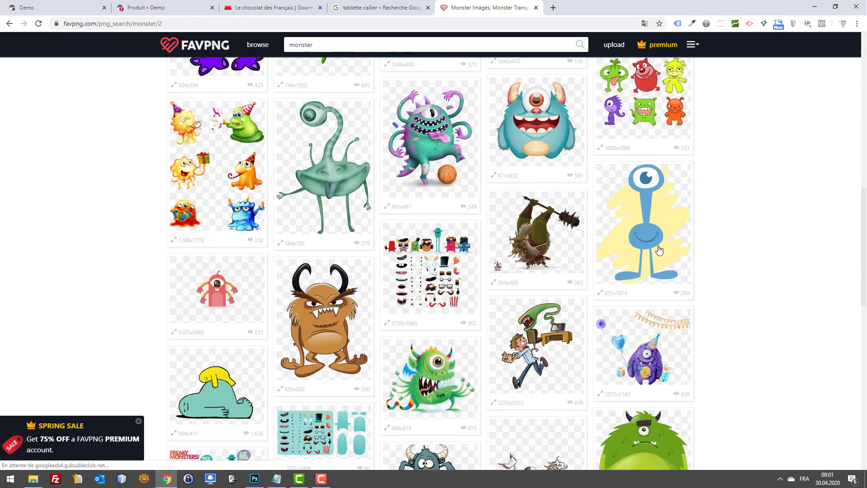
{"action": "scroll", "coordinate": [754, 264], "scroll_direction": "down", "scroll_amount": 7}
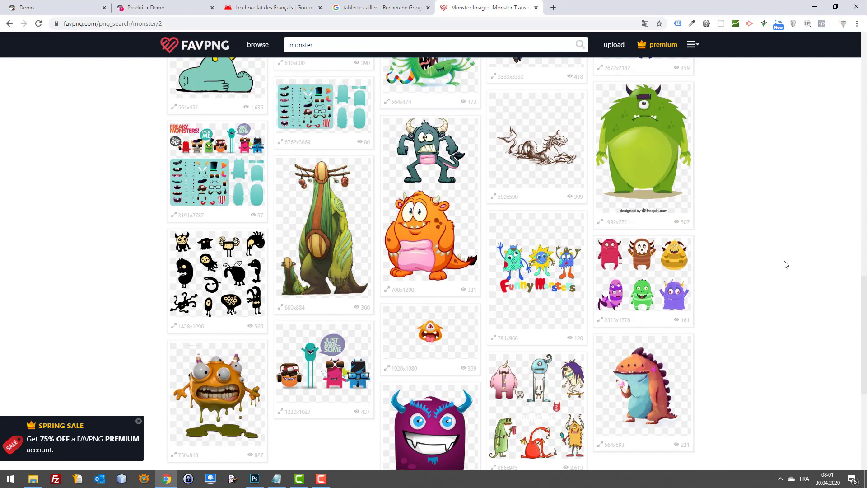
{"action": "scroll", "coordinate": [91, 158], "scroll_direction": "down", "scroll_amount": 6}
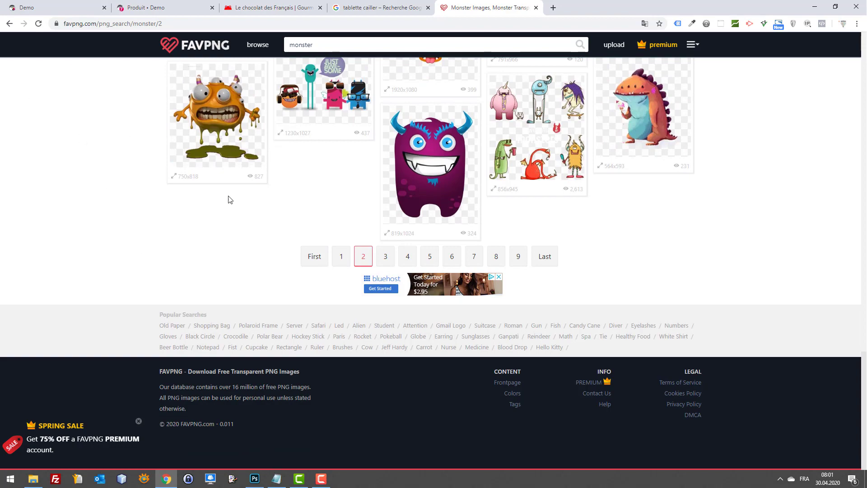
{"action": "scroll", "coordinate": [76, 183], "scroll_direction": "up", "scroll_amount": 9}
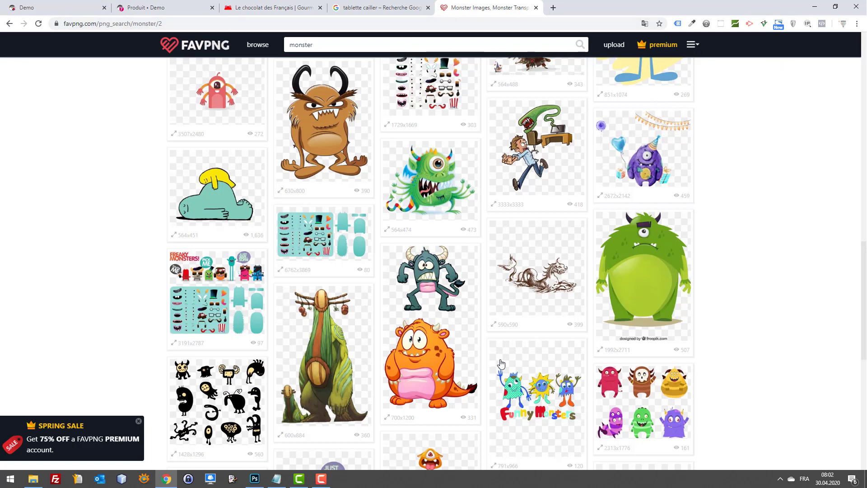
Open monster.png from the project folder 54 in Photos, view it in a smaller window and close it.
{"action": "left_click", "coordinate": [33, 479]}
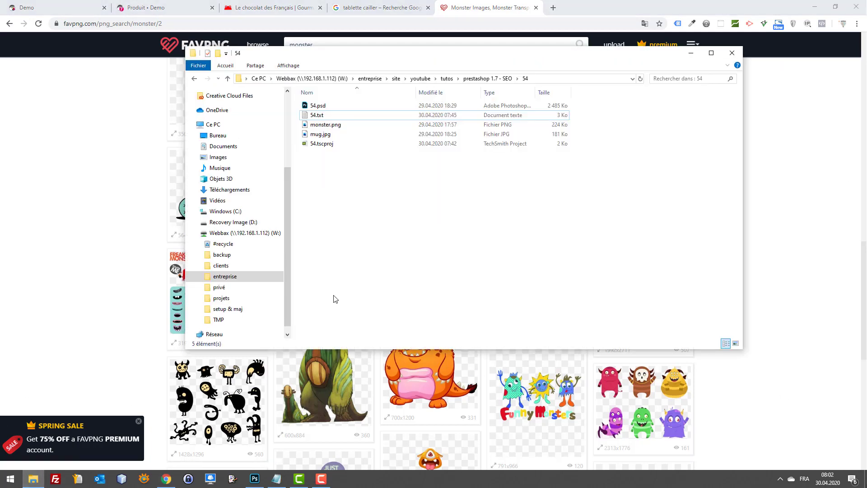
{"action": "double_click", "coordinate": [331, 128]}
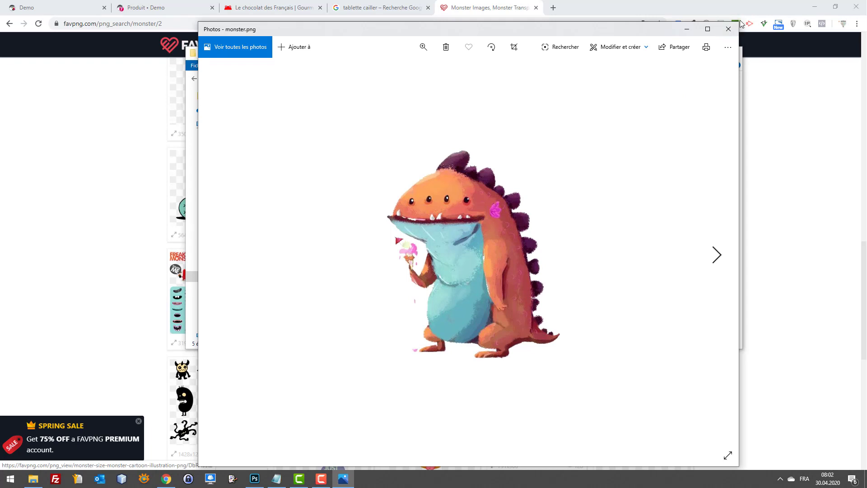
{"action": "left_click_drag", "start_coordinate": [736, 22], "coordinate": [682, 112]}
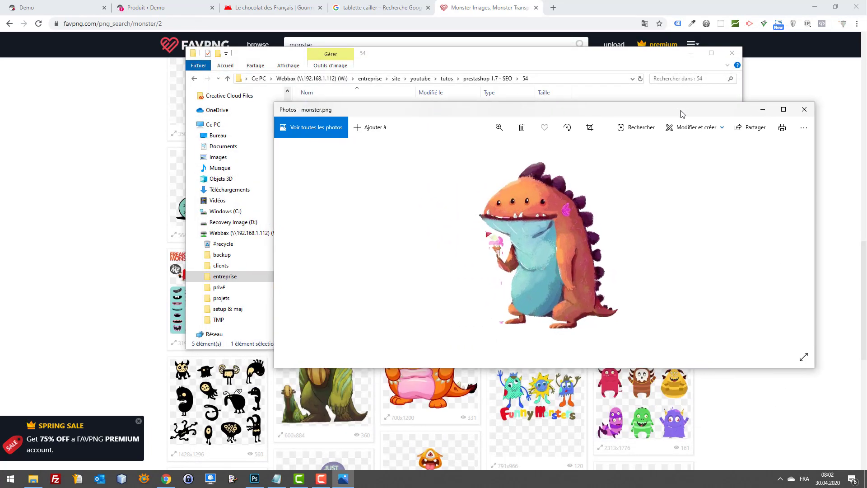
{"action": "left_click_drag", "start_coordinate": [818, 152], "coordinate": [597, 152]}
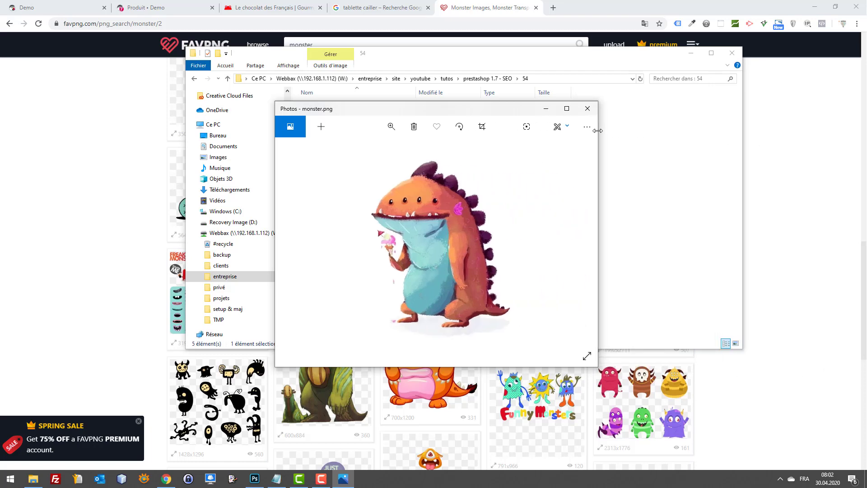
{"action": "left_click", "coordinate": [587, 108]}
Open 54.psd in Photoshop, toggle the visibility of the mug photo layer Calque 1 off and on, and select that layer.
{"action": "left_click", "coordinate": [310, 106]}
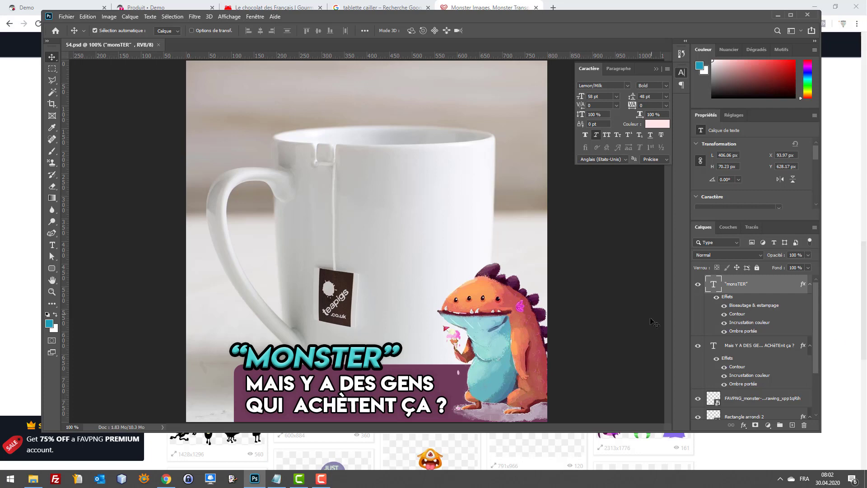
{"action": "scroll", "coordinate": [720, 321], "scroll_direction": "down", "scroll_amount": 3}
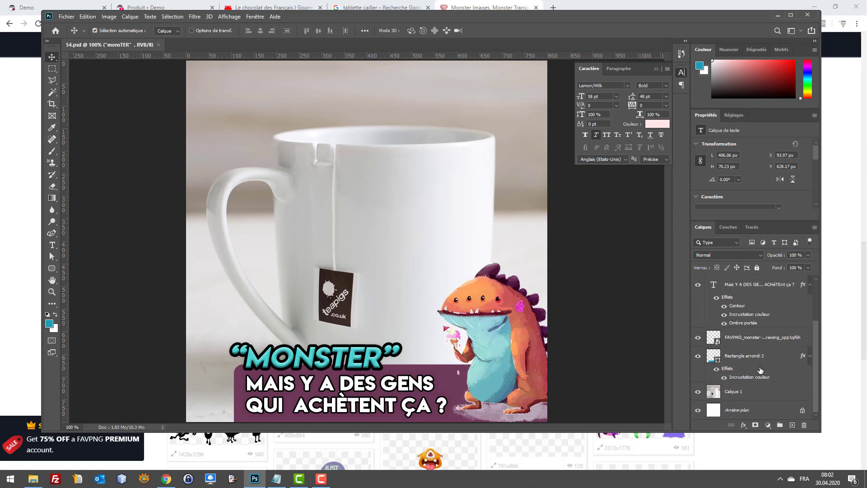
{"action": "left_click", "coordinate": [698, 392]}
{"action": "left_click", "coordinate": [698, 392]}
{"action": "left_click", "coordinate": [753, 395]}
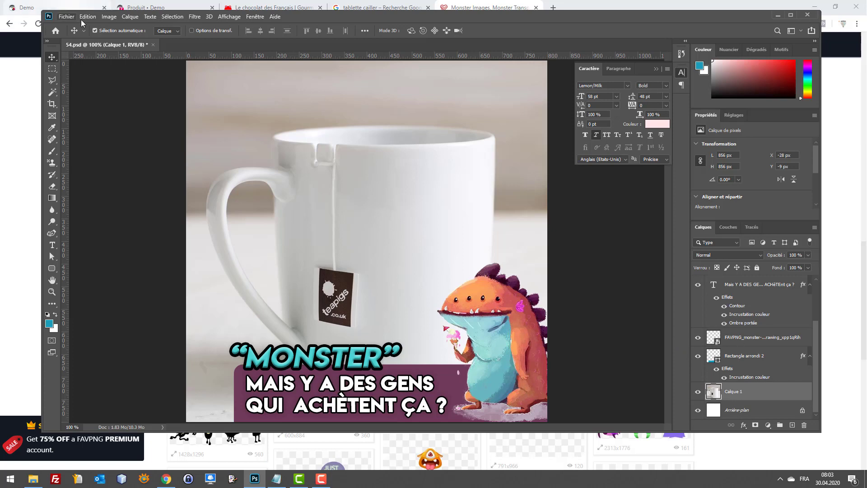
{"action": "scroll", "coordinate": [791, 352], "scroll_direction": "up", "scroll_amount": 3}
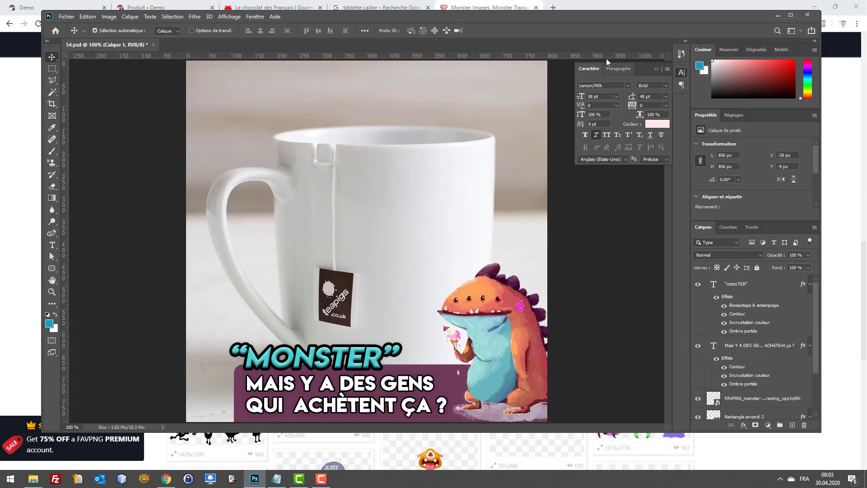
Export the mug composition for the web as 54.jpg in the Bureau folder.
{"action": "key", "text": "ctrl+alt+shift+s"}
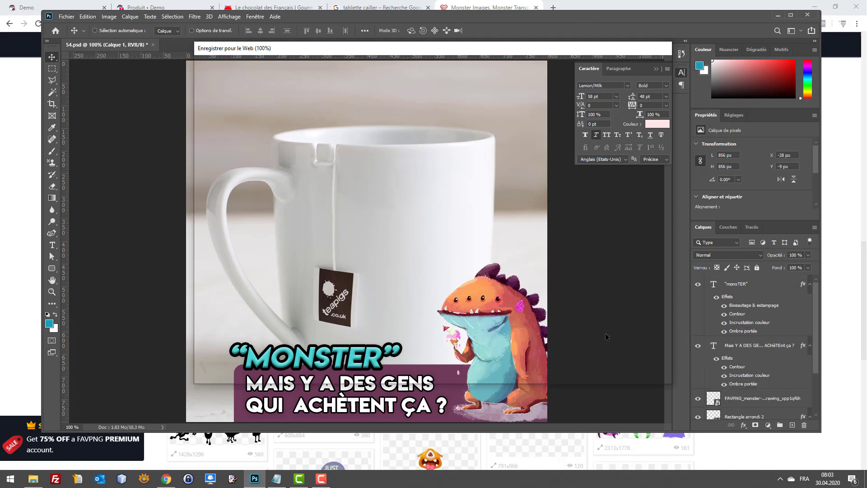
{"action": "key", "text": "Return"}
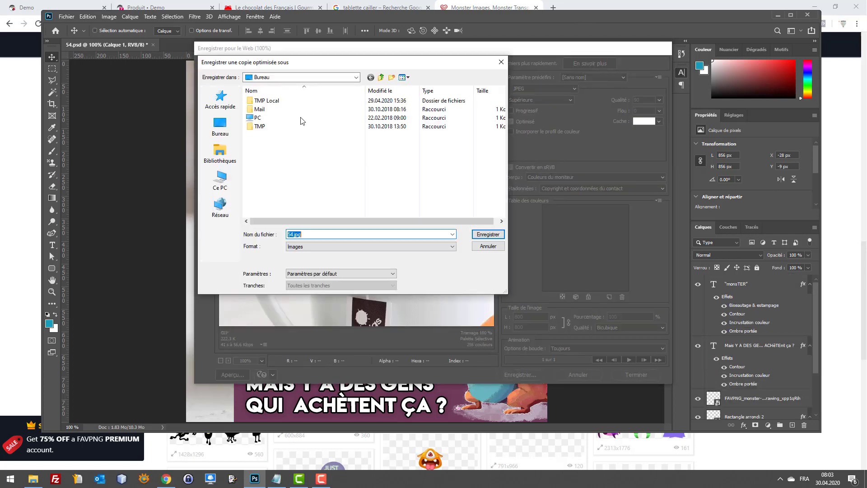
{"action": "left_click", "coordinate": [482, 235]}
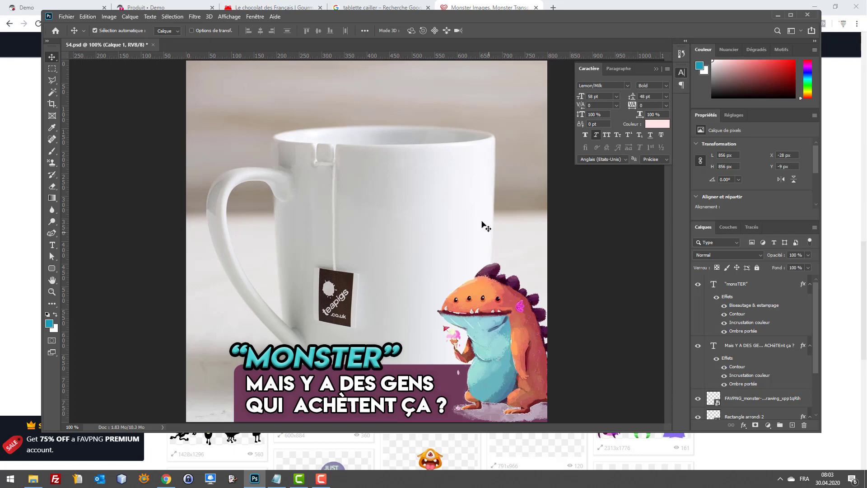
Switch to the mug's product page in PrestaShop, try to upload 54.jpg as a product image, and reload the page.
{"action": "left_click", "coordinate": [144, 5]}
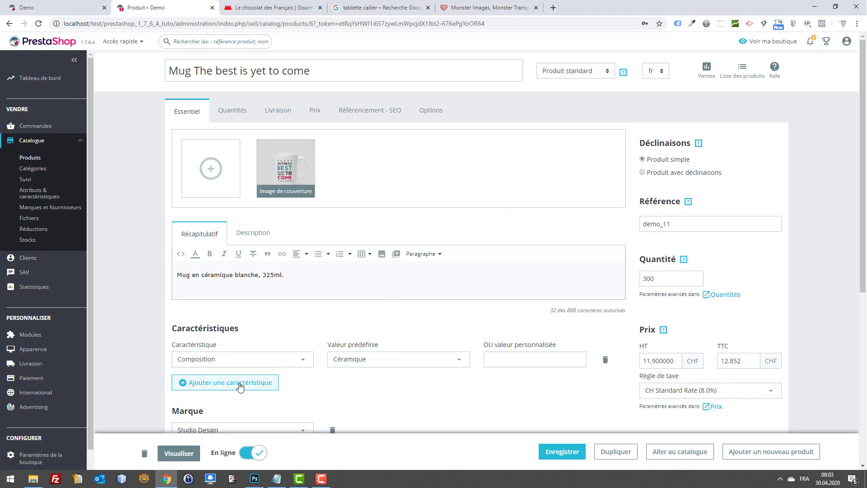
{"action": "left_click", "coordinate": [210, 168]}
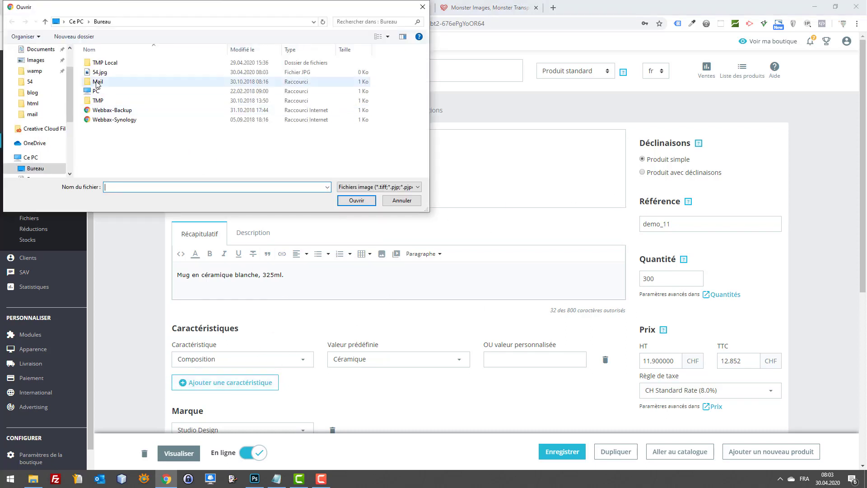
{"action": "double_click", "coordinate": [120, 77]}
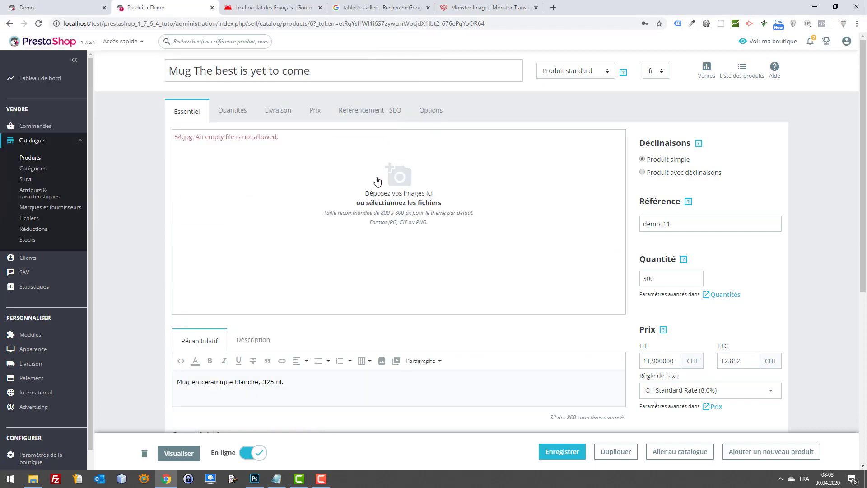
{"action": "left_click", "coordinate": [280, 72]}
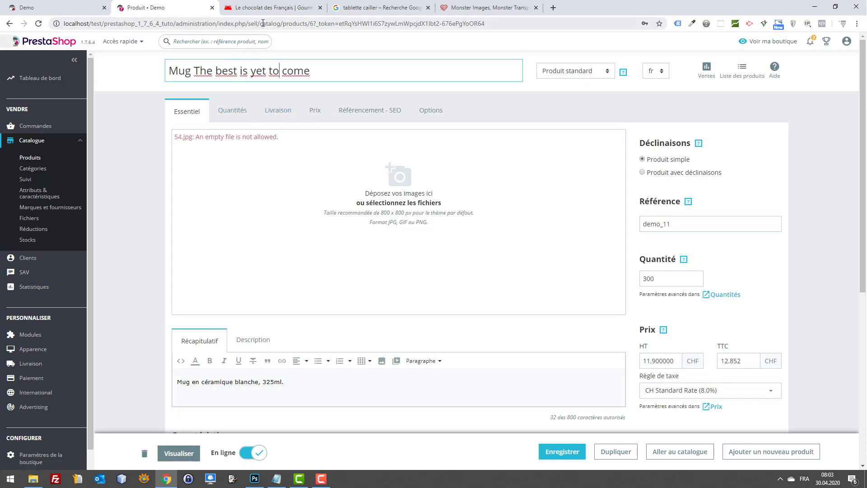
{"action": "key", "text": "F5"}
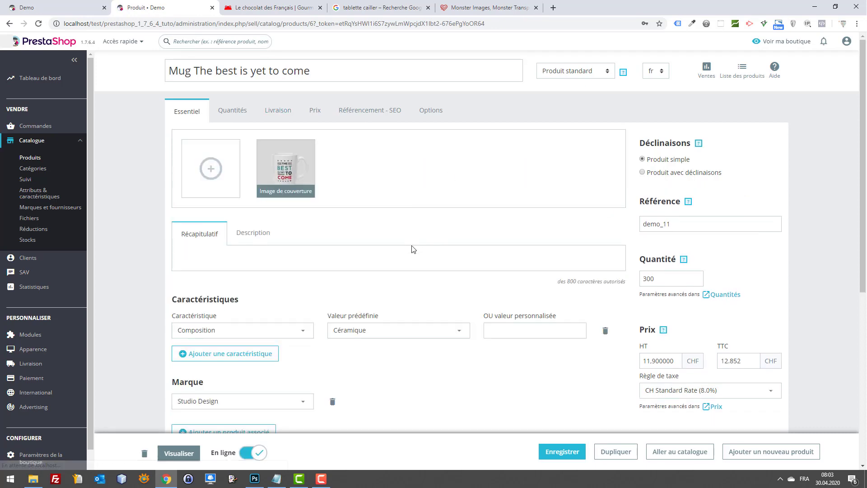
Open the product's image file picker, and in Photoshop export the mug composition for the web again, replacing 54.jpg in the Bureau folder.
{"action": "left_click", "coordinate": [211, 168]}
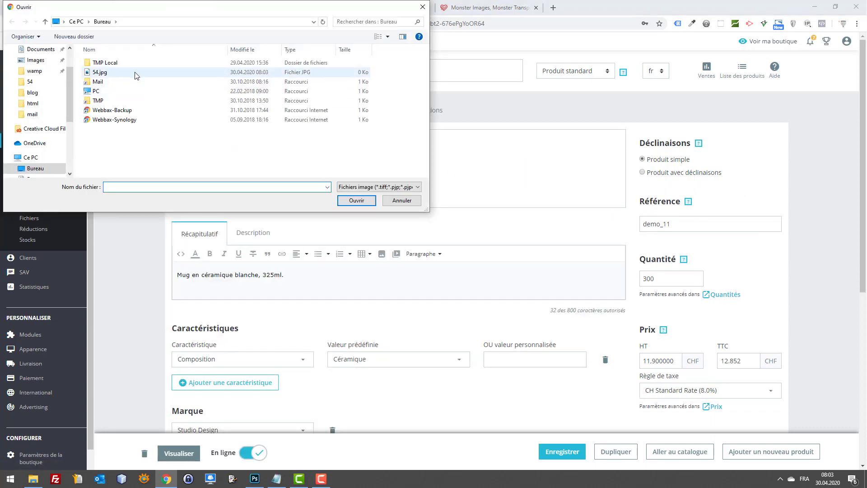
{"action": "left_click", "coordinate": [255, 479]}
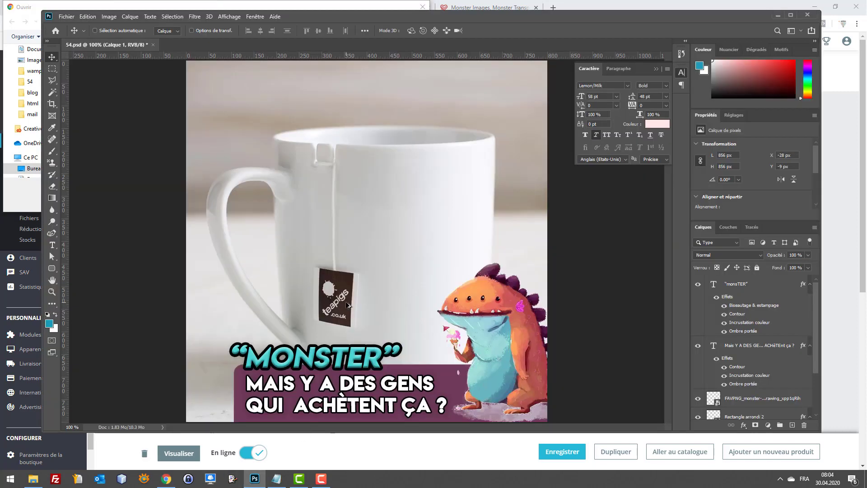
{"action": "key", "text": "ctrl+alt+shift+s"}
{"action": "left_click", "coordinate": [519, 374]}
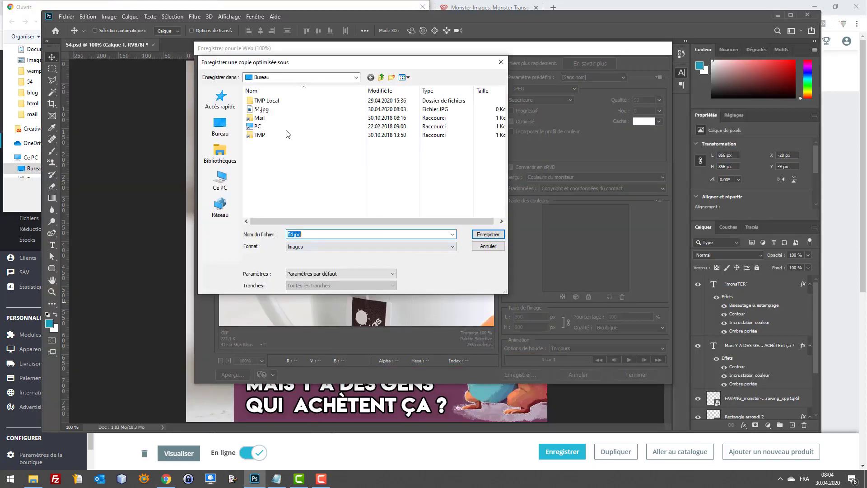
{"action": "left_click", "coordinate": [487, 234]}
{"action": "left_click", "coordinate": [494, 235]}
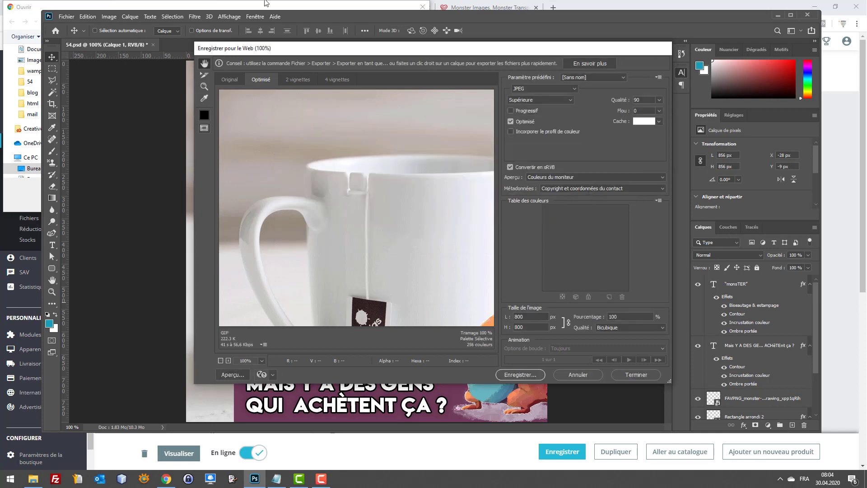
Upload the re-exported 54.jpg to the mug product in PrestaShop and place it first among the product images.
{"action": "left_click", "coordinate": [223, 2]}
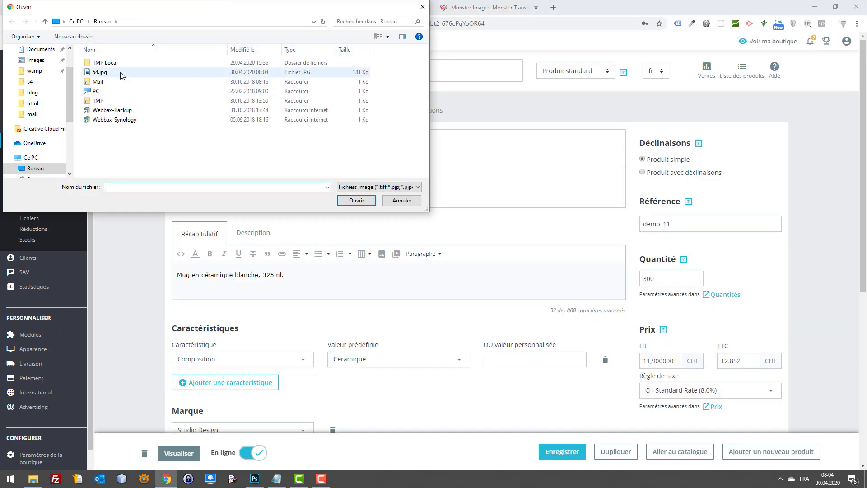
{"action": "double_click", "coordinate": [175, 76]}
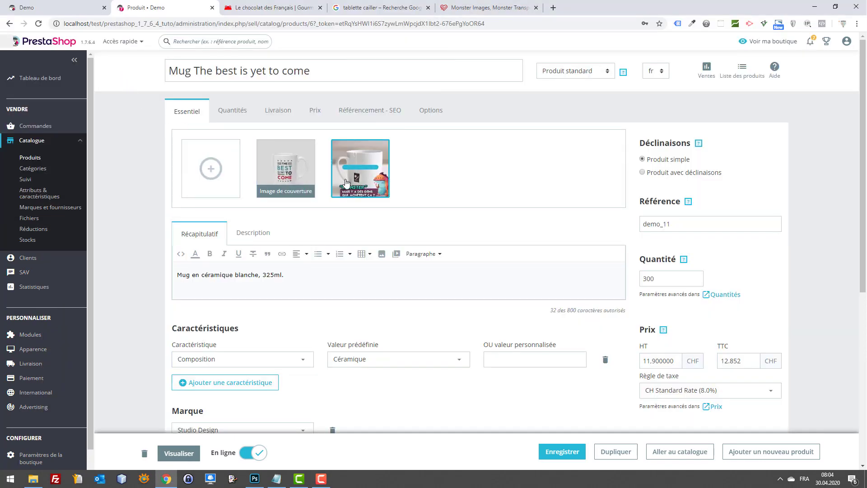
{"action": "left_click_drag", "start_coordinate": [360, 176], "coordinate": [273, 175]}
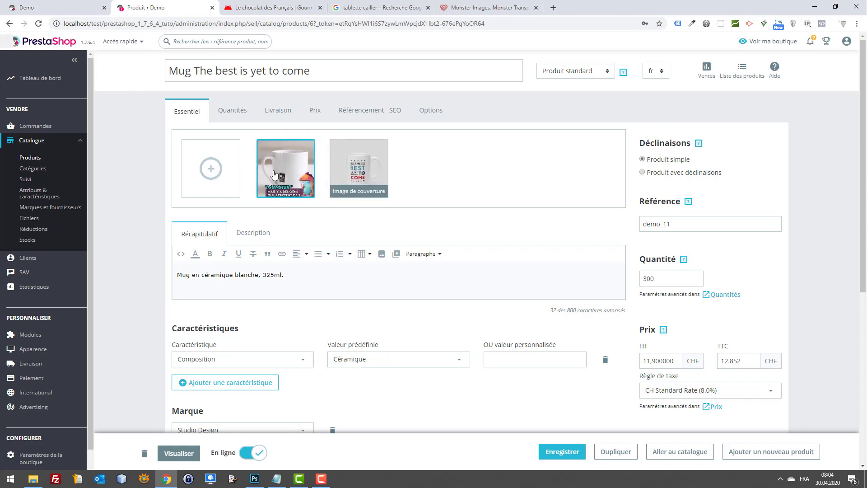
Make the monster mug picture the product's cover image and save its image settings.
{"action": "left_click", "coordinate": [285, 168]}
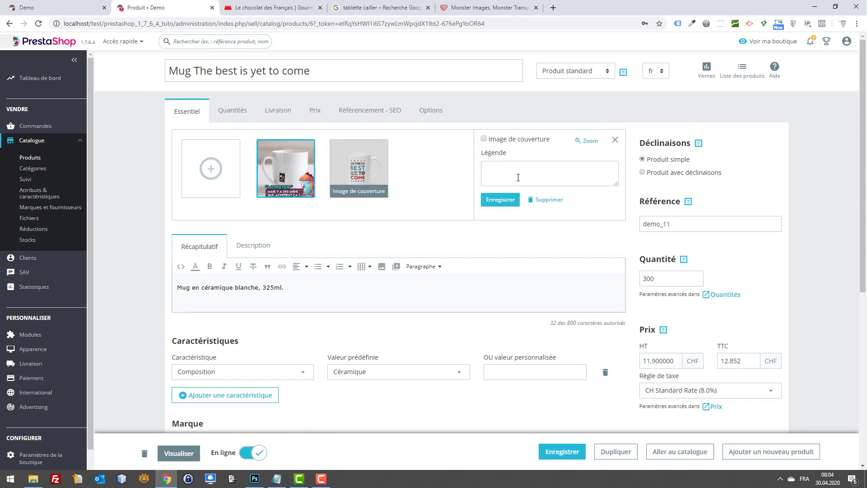
{"action": "left_click", "coordinate": [484, 139]}
{"action": "left_click", "coordinate": [498, 201]}
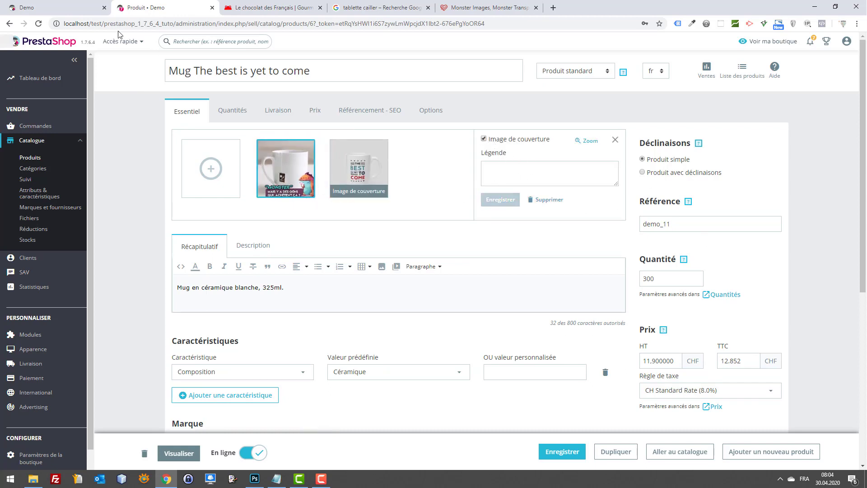
Reload the shop's home page and examine how the mug stands out among the popular products.
{"action": "left_click", "coordinate": [57, 5]}
{"action": "key", "text": "F5"}
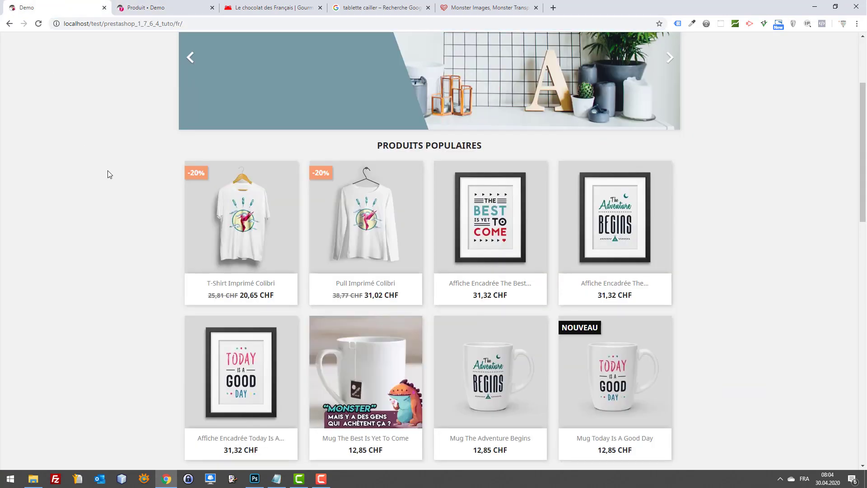
{"action": "scroll", "coordinate": [108, 171], "scroll_direction": "down", "scroll_amount": 2}
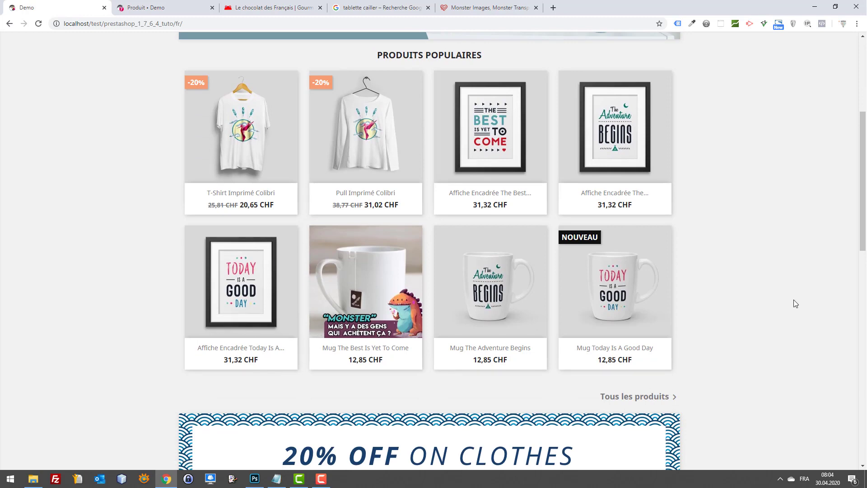
{"action": "scroll", "coordinate": [823, 299], "scroll_direction": "up", "scroll_amount": 3}
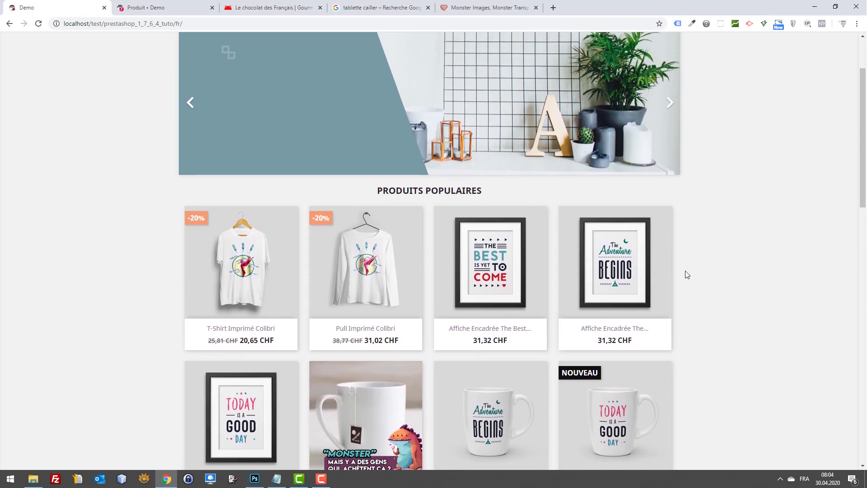
{"action": "scroll", "coordinate": [685, 271], "scroll_direction": "down", "scroll_amount": 3}
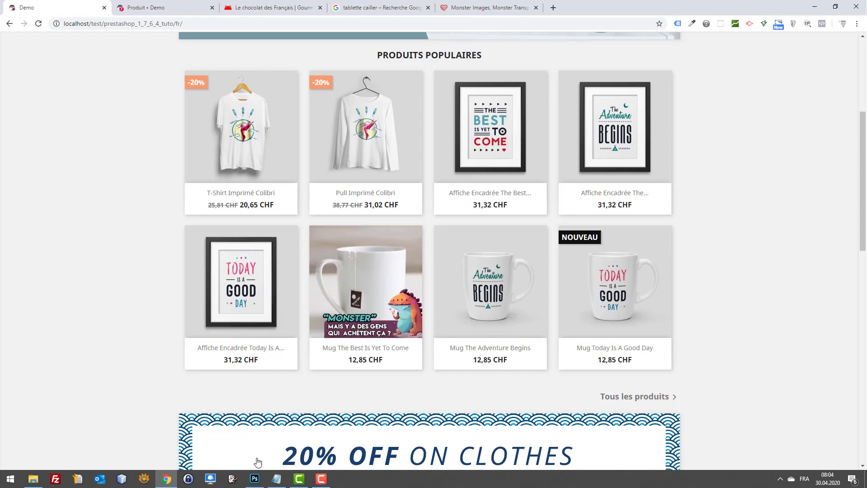
Return to the FAVPNG monster search, browse page 3 of the results and open the furry blue monster's image page.
{"action": "left_click", "coordinate": [250, 483]}
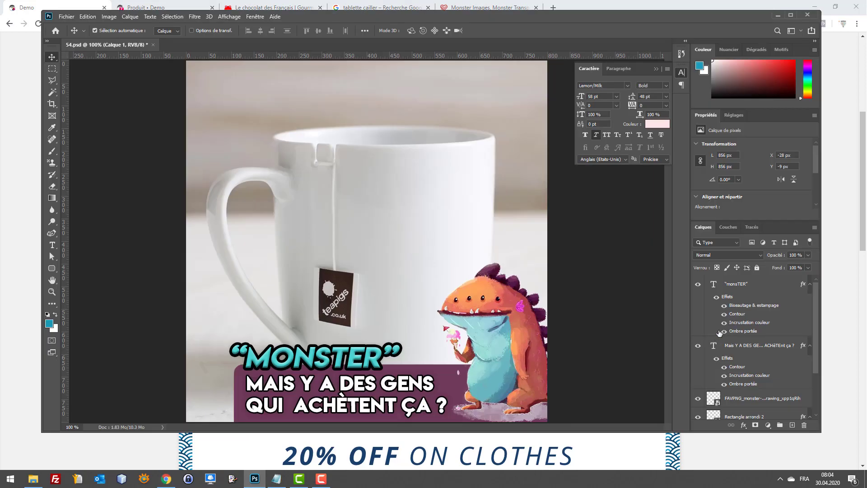
{"action": "left_click", "coordinate": [451, 4]}
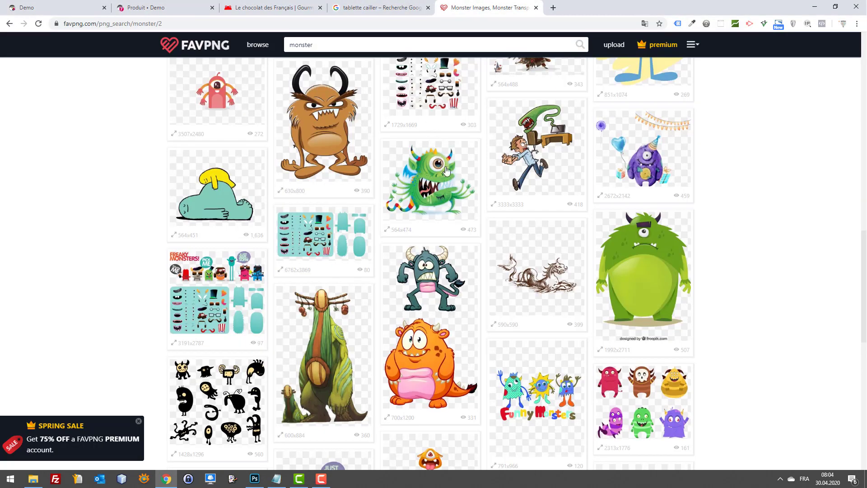
{"action": "scroll", "coordinate": [574, 199], "scroll_direction": "down", "scroll_amount": 7}
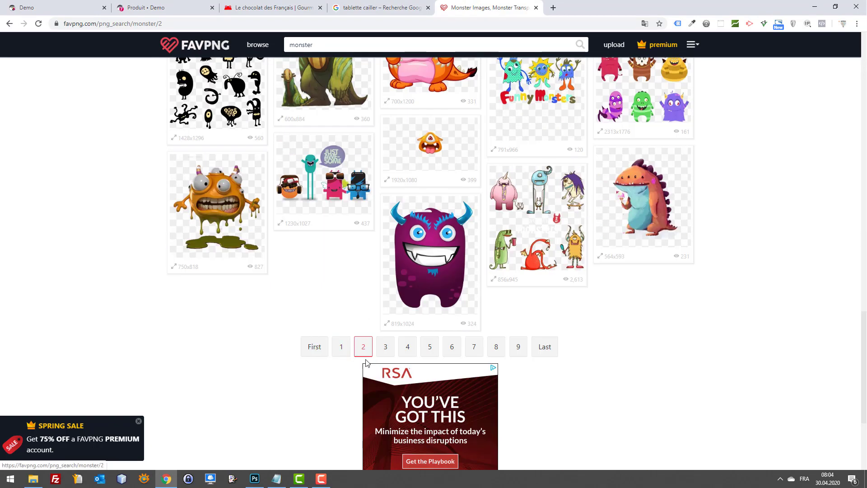
{"action": "left_click", "coordinate": [384, 353]}
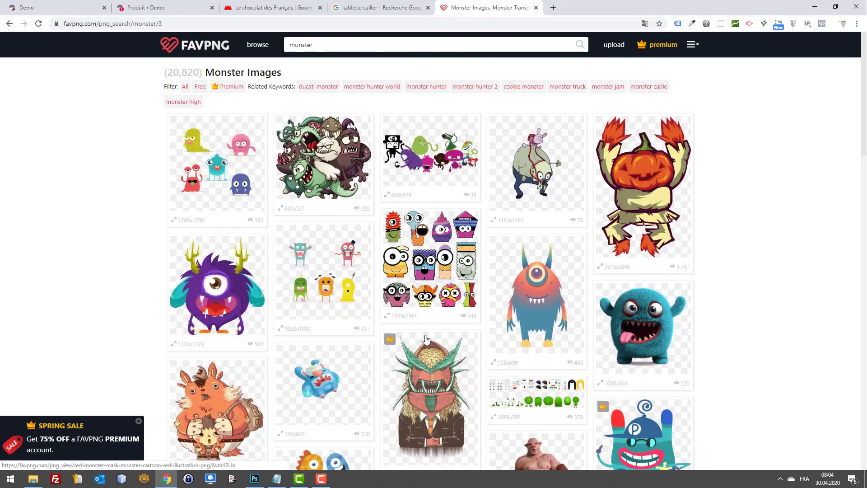
{"action": "scroll", "coordinate": [572, 314], "scroll_direction": "down", "scroll_amount": 6}
{"action": "scroll", "coordinate": [573, 314], "scroll_direction": "up", "scroll_amount": 1}
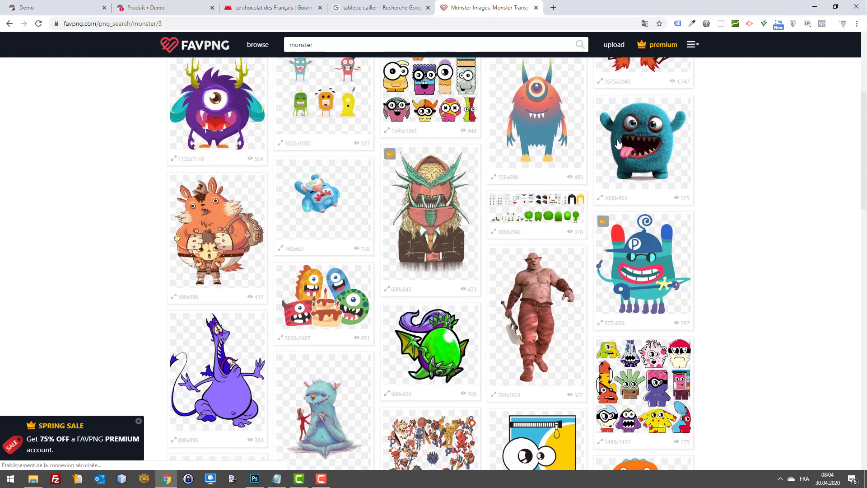
{"action": "left_click", "coordinate": [637, 131]}
{"action": "right_click", "coordinate": [362, 210]}
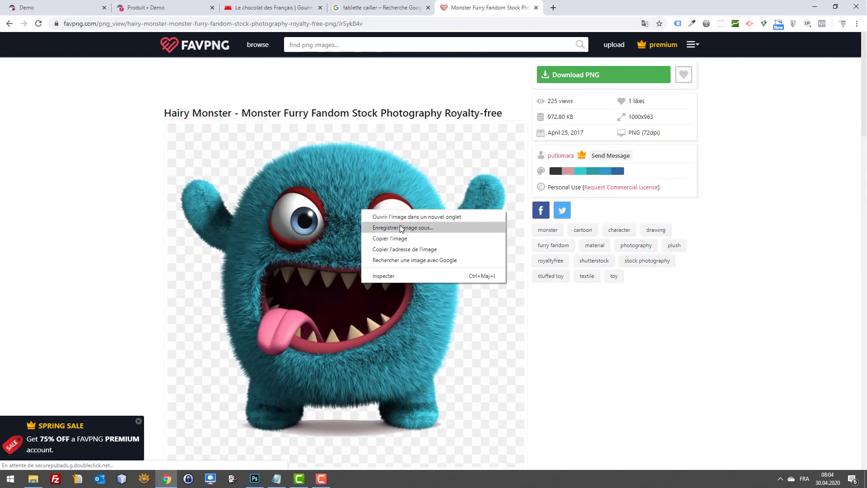
{"action": "left_click", "coordinate": [402, 228]}
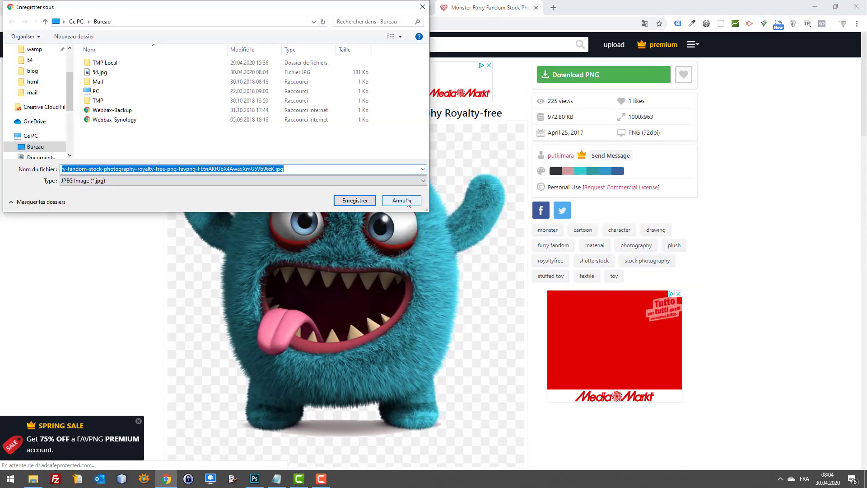
{"action": "left_click", "coordinate": [402, 199]}
Download the furry blue monster PNG to the Bureau folder and place it in 54.psd in Photoshop.
{"action": "left_click", "coordinate": [577, 81]}
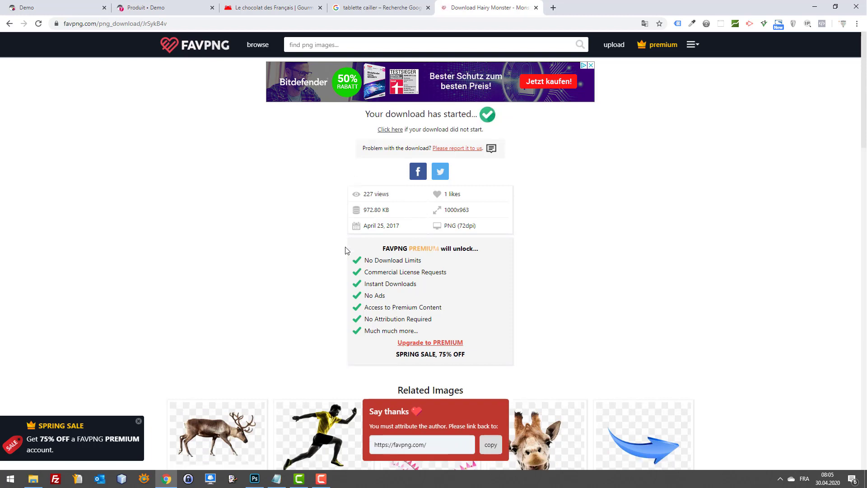
{"action": "left_click", "coordinate": [354, 201]}
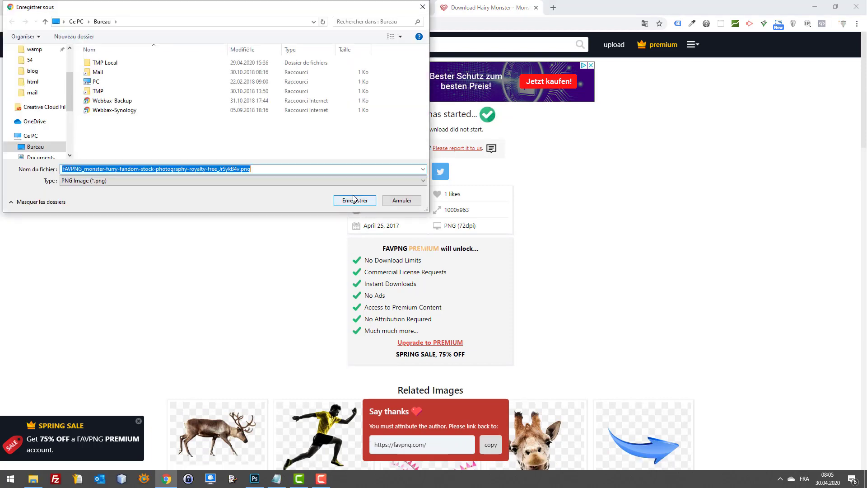
{"action": "left_click_drag", "start_coordinate": [49, 458], "coordinate": [409, 206]}
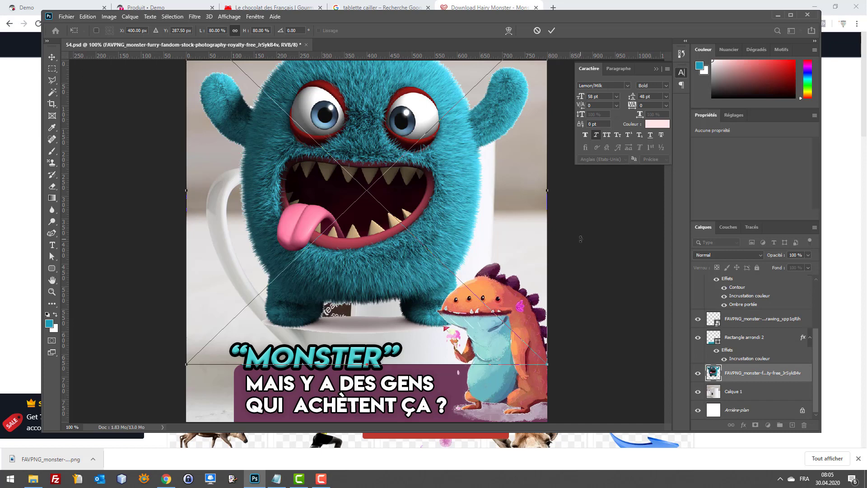
Scale the placed furry monster to about 30 % and position it on the front of the mug beside the tea tag.
{"action": "key", "text": "ctrl+minus"}
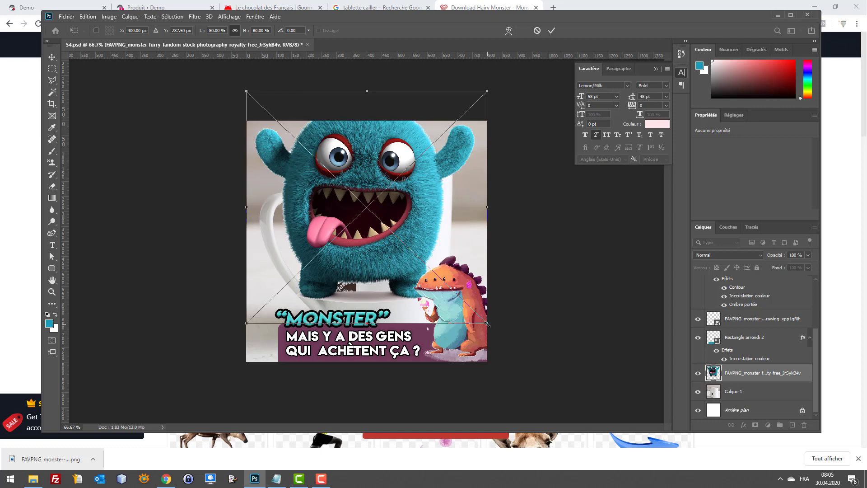
{"action": "left_click_drag", "start_coordinate": [488, 323], "coordinate": [411, 250]}
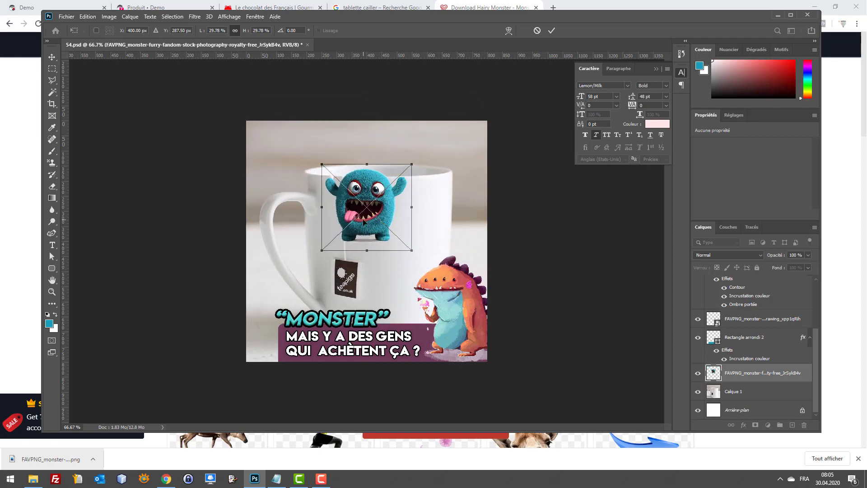
{"action": "left_click_drag", "start_coordinate": [364, 221], "coordinate": [392, 271]}
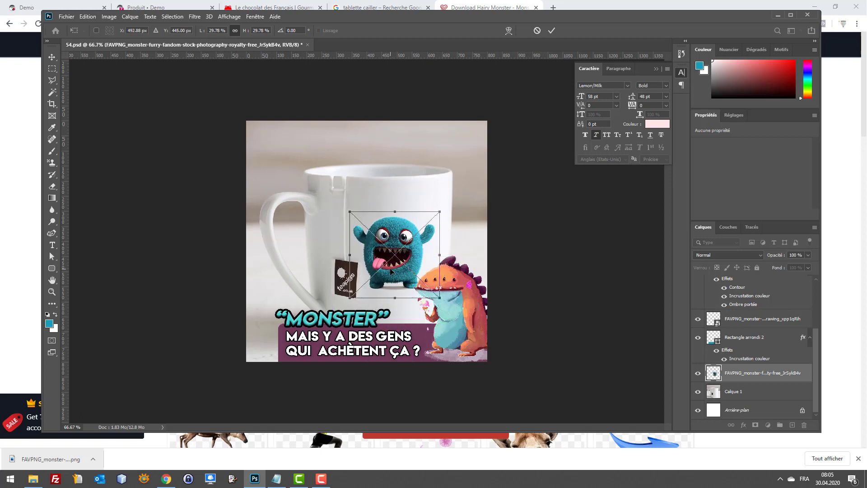
{"action": "key", "text": "Return"}
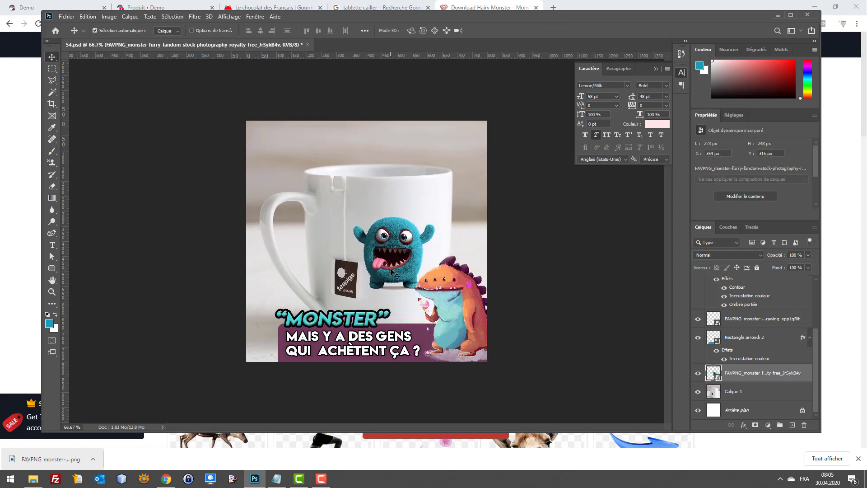
Swap the orange monster for the furry blue one in the image's lower-right corner, raising the furry monster's layer and hiding the orange one.
{"action": "left_click_drag", "start_coordinate": [772, 377], "coordinate": [788, 392]}
{"action": "left_click_drag", "start_coordinate": [410, 260], "coordinate": [465, 322]}
{"action": "left_click", "coordinate": [455, 318]}
{"action": "scroll", "coordinate": [723, 377], "scroll_direction": "down", "scroll_amount": 3}
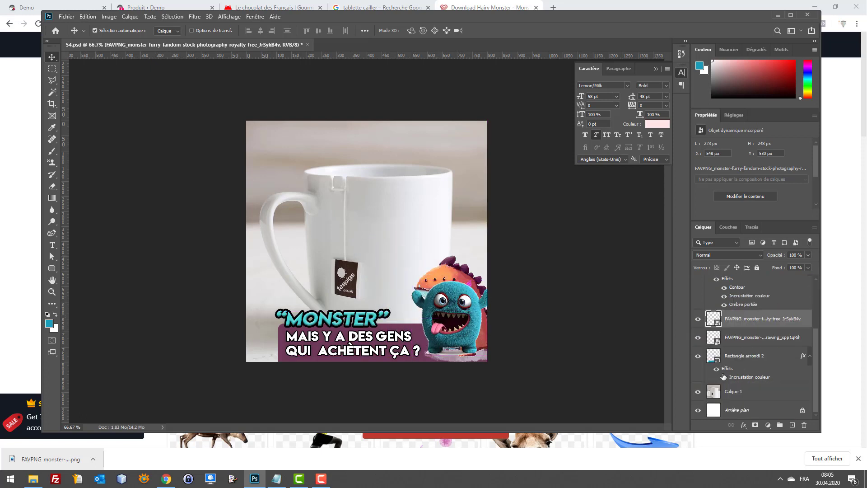
{"action": "left_click", "coordinate": [752, 342]}
{"action": "left_click", "coordinate": [699, 338]}
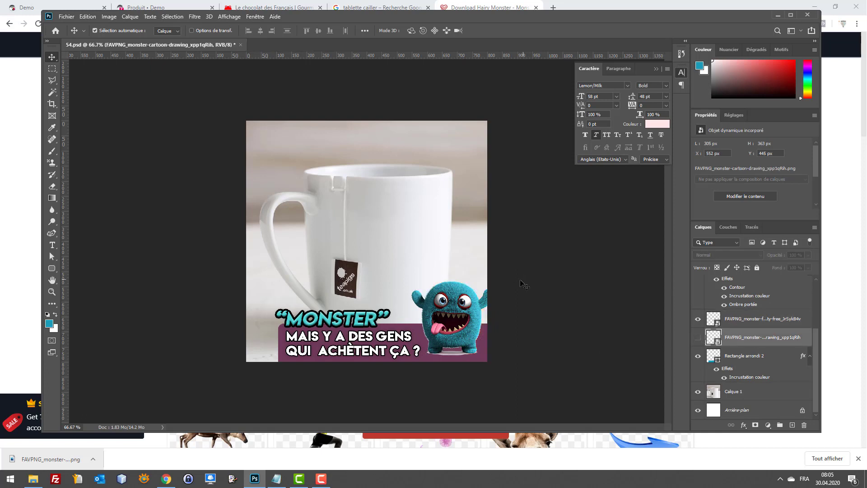
Nudge the furry blue monster to X 547 px, Y 582 px so its feet are cut off by the canvas's lower edge.
{"action": "left_click", "coordinate": [743, 321]}
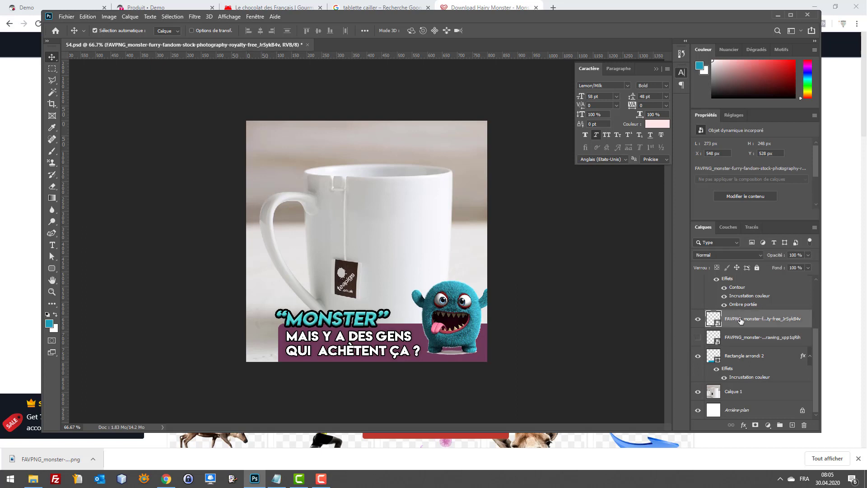
{"action": "key", "text": "Down"}
{"action": "key", "text": "Down"}
{"action": "key", "text": "Down"}
{"action": "key", "text": "Down"}
{"action": "key", "text": "Down"}
{"action": "key", "text": "Down"}
{"action": "key", "text": "Down"}
{"action": "key", "text": "Down"}
{"action": "key", "text": "Down"}
{"action": "key", "text": "Down"}
{"action": "key", "text": "Down"}
{"action": "key", "text": "Down"}
{"action": "key", "text": "Down"}
{"action": "key", "text": "Down"}
{"action": "key", "text": "Down"}
{"action": "key", "text": "Down"}
{"action": "key", "text": "Down"}
{"action": "key", "text": "Down"}
{"action": "key", "text": "Down"}
{"action": "key", "text": "Down"}
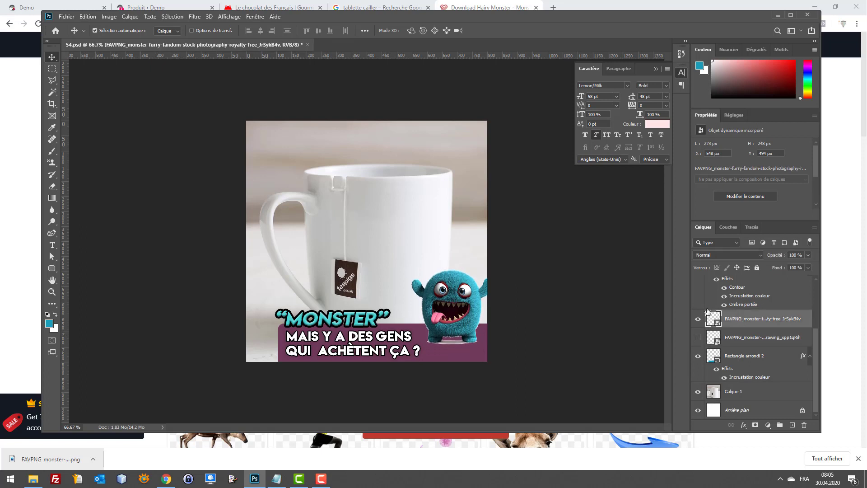
{"action": "key", "text": "Down"}
{"action": "key", "text": "Down"}
{"action": "key", "text": "Down"}
{"action": "key", "text": "Down"}
{"action": "key", "text": "Down"}
{"action": "key", "text": "Down"}
{"action": "key", "text": "Down"}
{"action": "key", "text": "Down"}
{"action": "key", "text": "Down"}
{"action": "key", "text": "Down"}
{"action": "key", "text": "Down"}
{"action": "key", "text": "Down"}
{"action": "key", "text": "Down"}
{"action": "key", "text": "Down"}
{"action": "key", "text": "Down"}
{"action": "key", "text": "Down"}
{"action": "key", "text": "Down"}
{"action": "key", "text": "Down"}
{"action": "key", "text": "Down"}
{"action": "key", "text": "Down"}
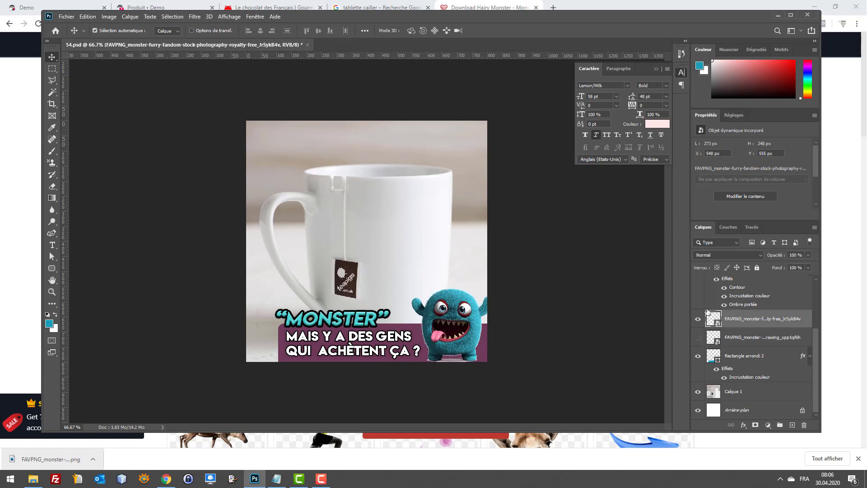
{"action": "key", "text": "Down"}
{"action": "key", "text": "Down"}
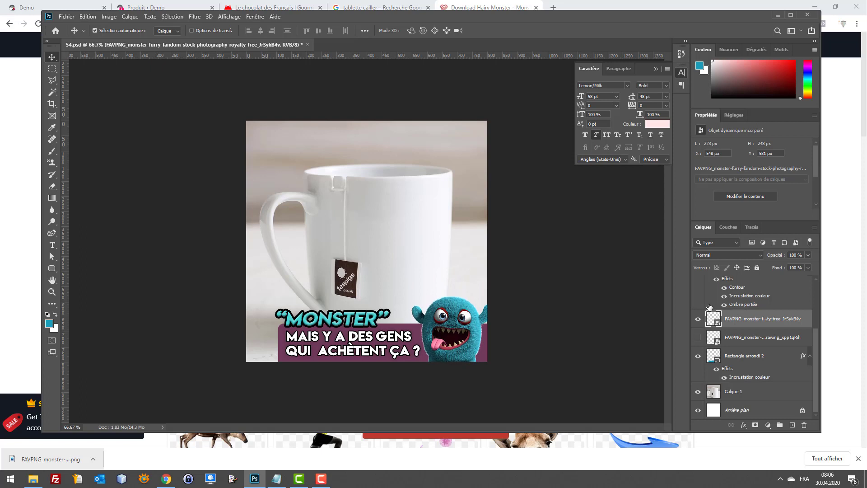
{"action": "key", "text": "Left"}
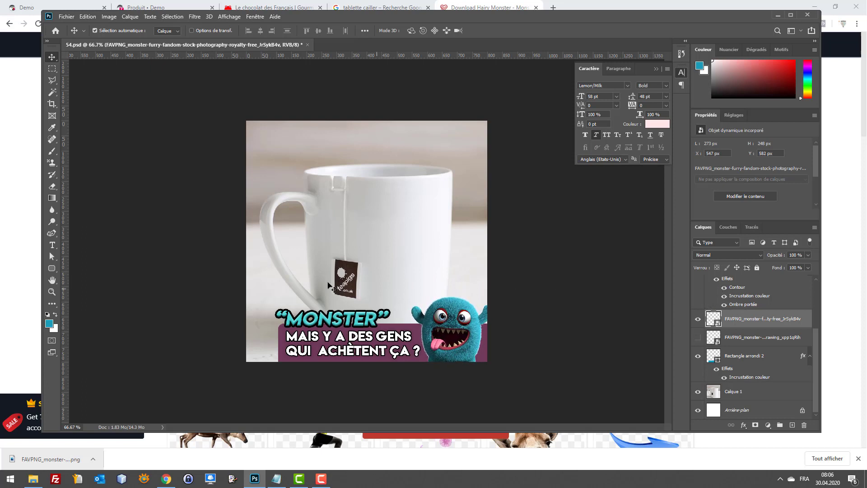
Replace MONSTER with BIKIRA in the headline text and select the two-line caption beneath it.
{"action": "left_click", "coordinate": [52, 245]}
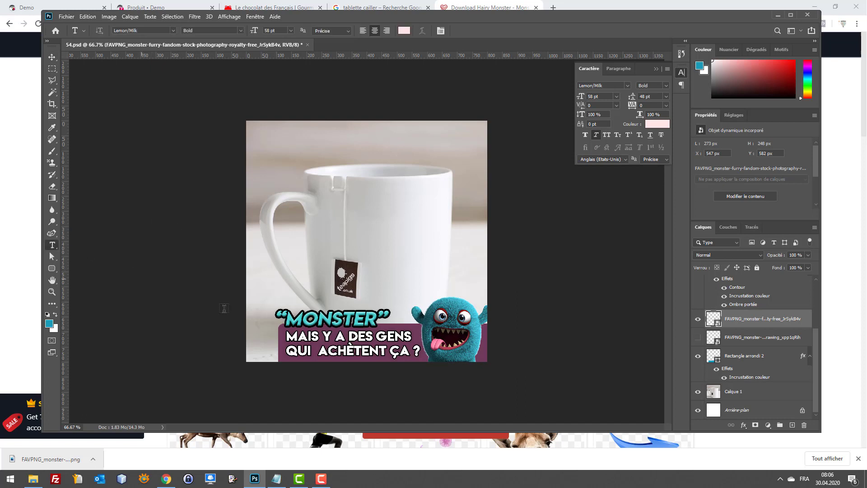
{"action": "left_click", "coordinate": [356, 324]}
{"action": "left_click_drag", "start_coordinate": [380, 318], "coordinate": [287, 310]}
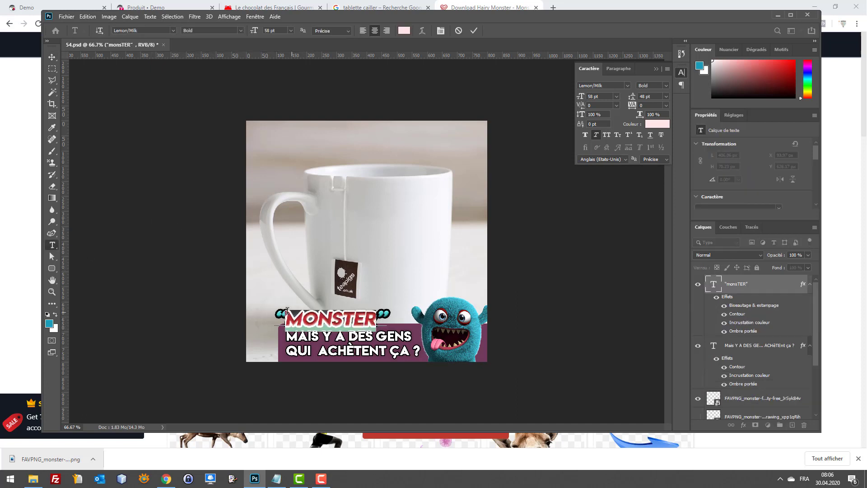
{"action": "type", "text": "BI"}
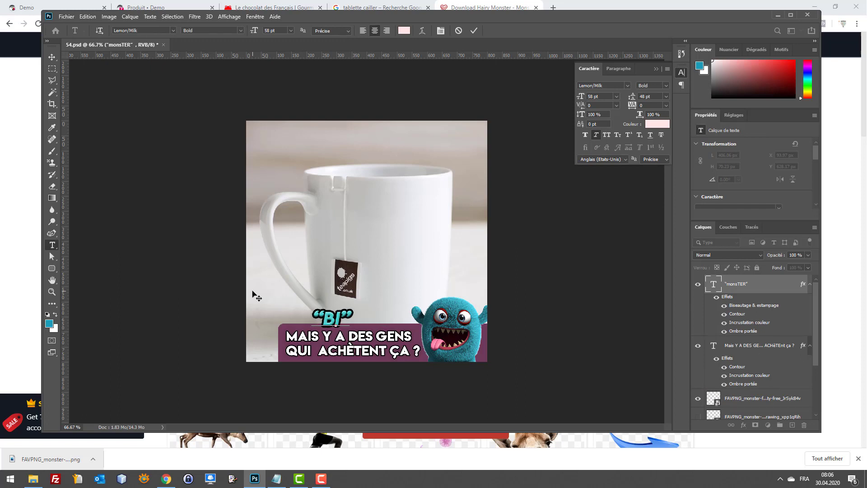
{"action": "type", "text": "KI"}
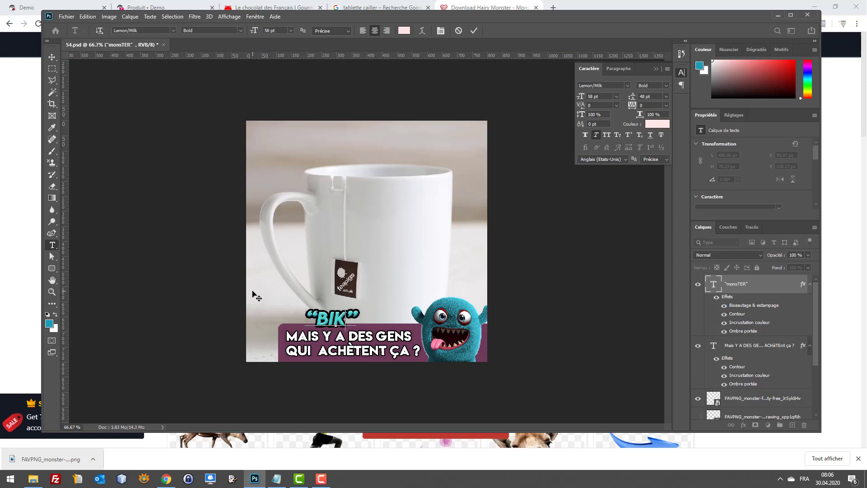
{"action": "type", "text": "RA"}
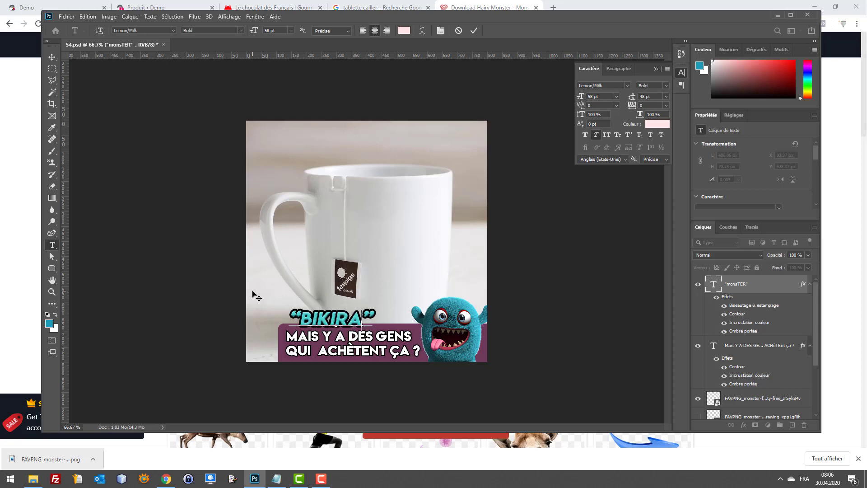
{"action": "left_click", "coordinate": [52, 57]}
{"action": "key", "text": "t"}
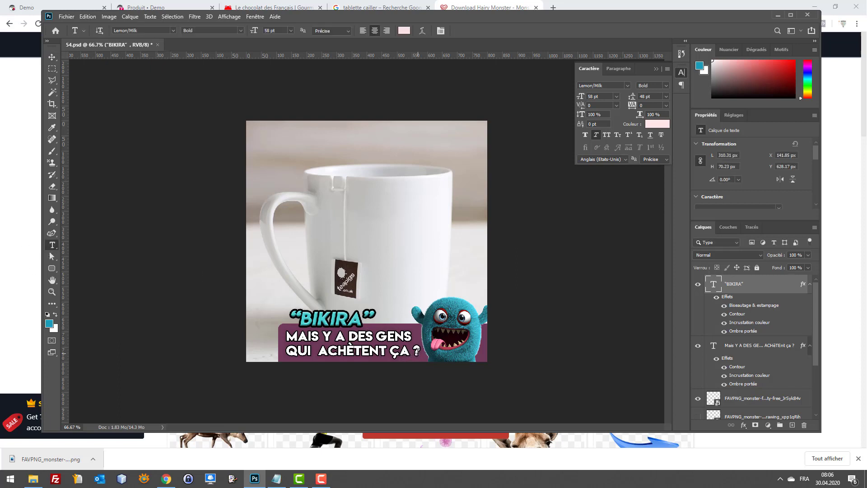
{"action": "left_click_drag", "start_coordinate": [418, 353], "coordinate": [274, 313]}
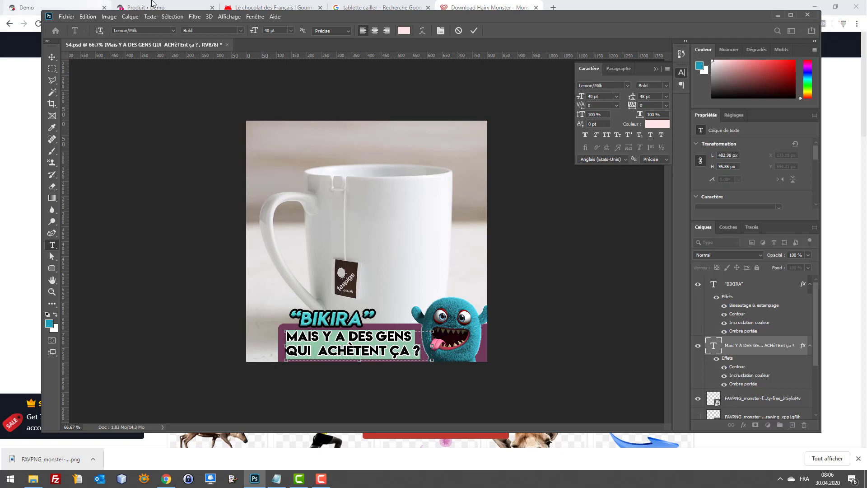
Switch to the browser and open the "Affiche encadrée The best is yet to come" product from the shop's home page in a new tab.
{"action": "left_click", "coordinate": [153, 5]}
{"action": "left_click", "coordinate": [63, 7]}
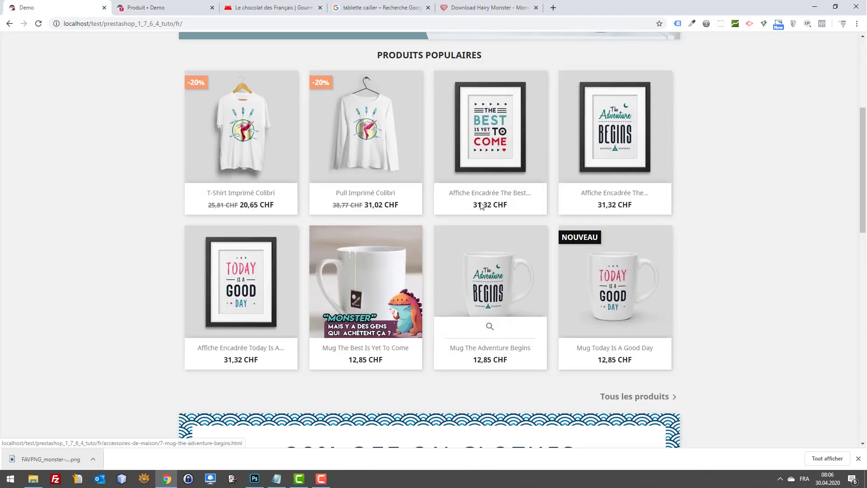
{"action": "right_click", "coordinate": [488, 114]}
{"action": "left_click", "coordinate": [504, 123]}
{"action": "left_click", "coordinate": [171, 5]}
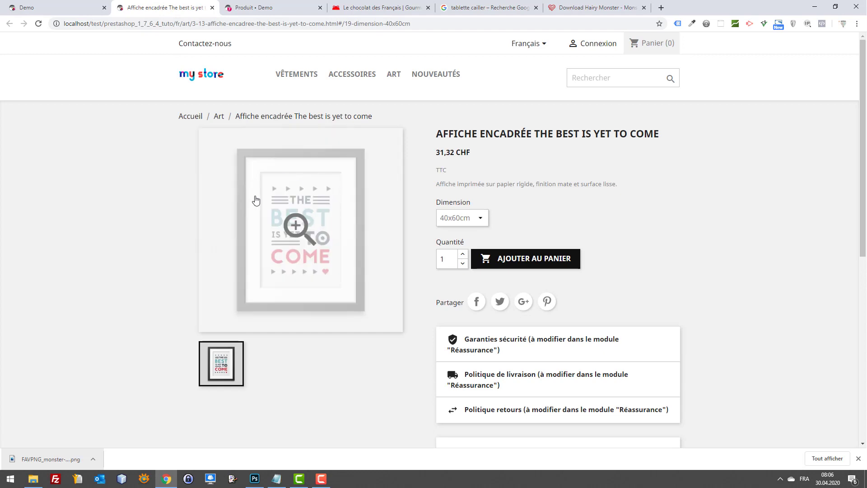
Enlarge the framed poster's product picture and copy the image.
{"action": "left_click", "coordinate": [266, 200]}
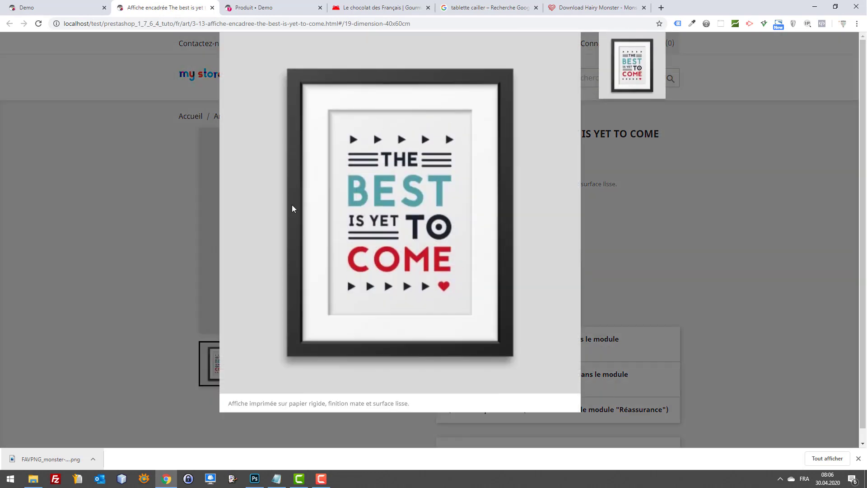
{"action": "right_click", "coordinate": [413, 231]}
{"action": "left_click", "coordinate": [452, 261]}
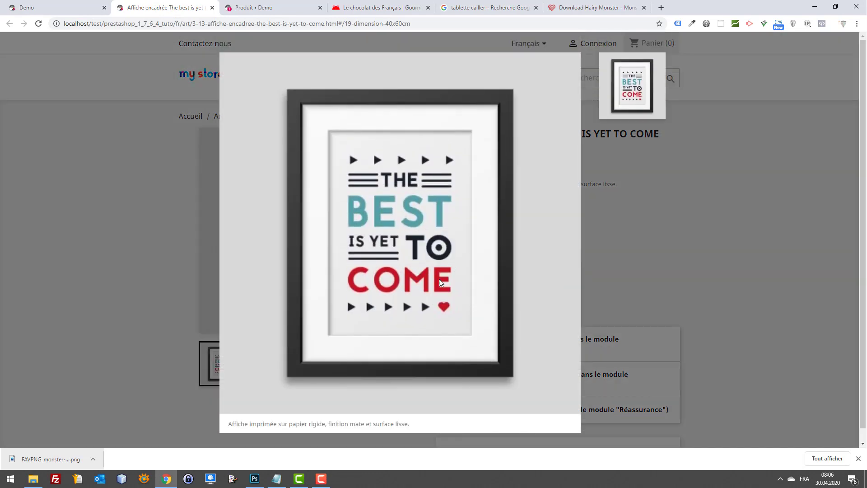
Return to Photoshop and paste the copied poster image into 54.psd as a new layer.
{"action": "left_click", "coordinate": [258, 478]}
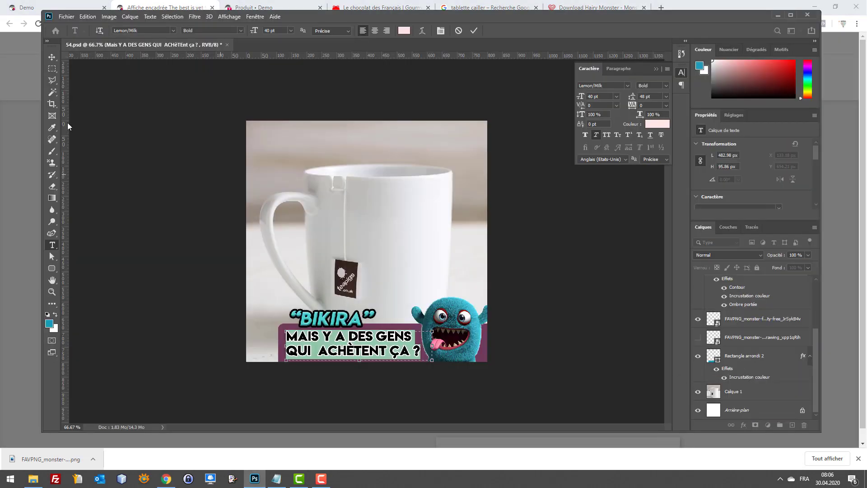
{"action": "left_click", "coordinate": [52, 57]}
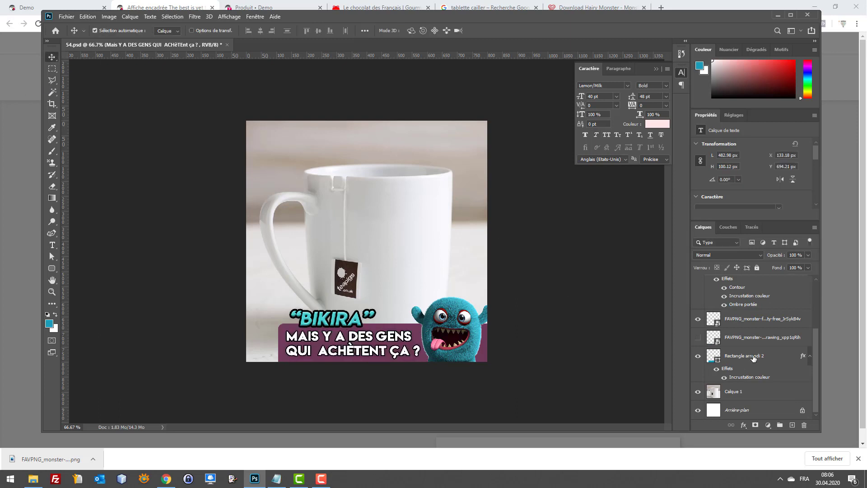
{"action": "left_click", "coordinate": [750, 391]}
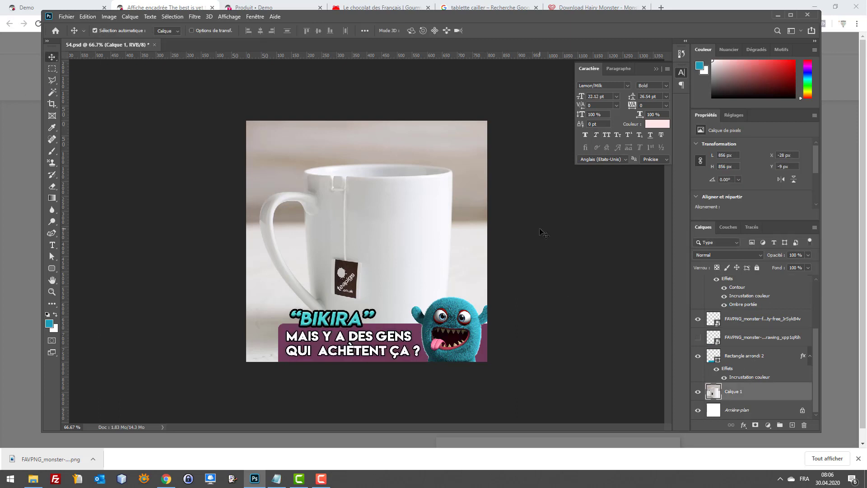
{"action": "key", "text": "ctrl+v"}
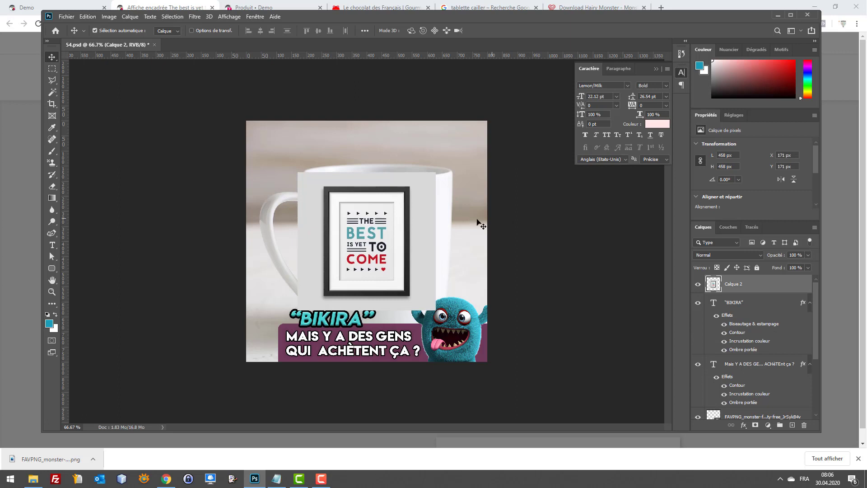
Scale the pasted poster to about 188 % so it covers the canvas and move its layer directly below the rounded rectangle layer.
{"action": "key", "text": "ctrl+t"}
{"action": "left_click_drag", "start_coordinate": [372, 215], "coordinate": [311, 156]}
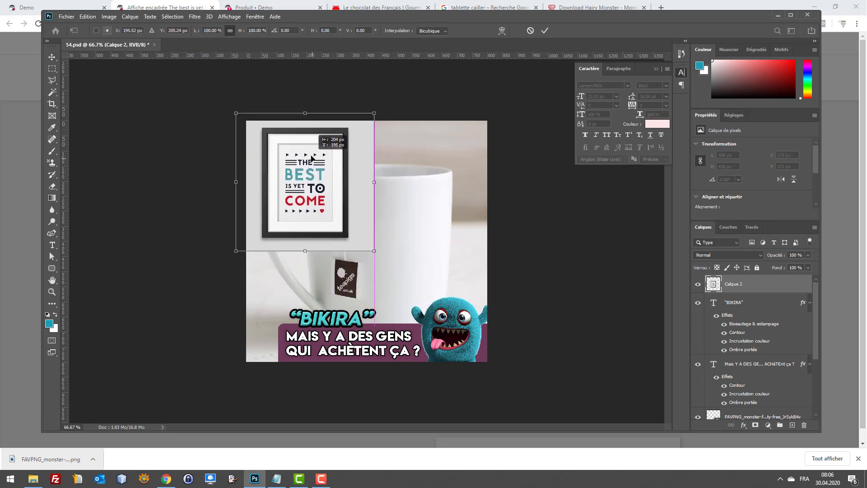
{"action": "left_click_drag", "start_coordinate": [373, 250], "coordinate": [414, 288]}
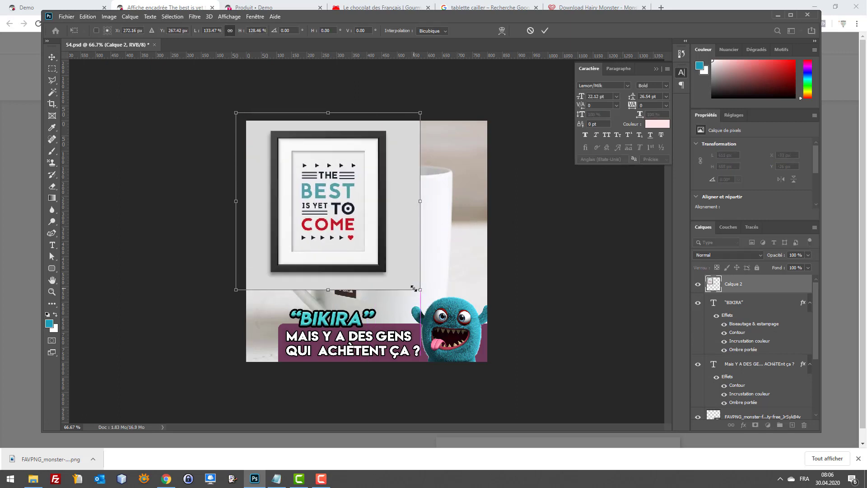
{"action": "key", "text": "ctrl+z"}
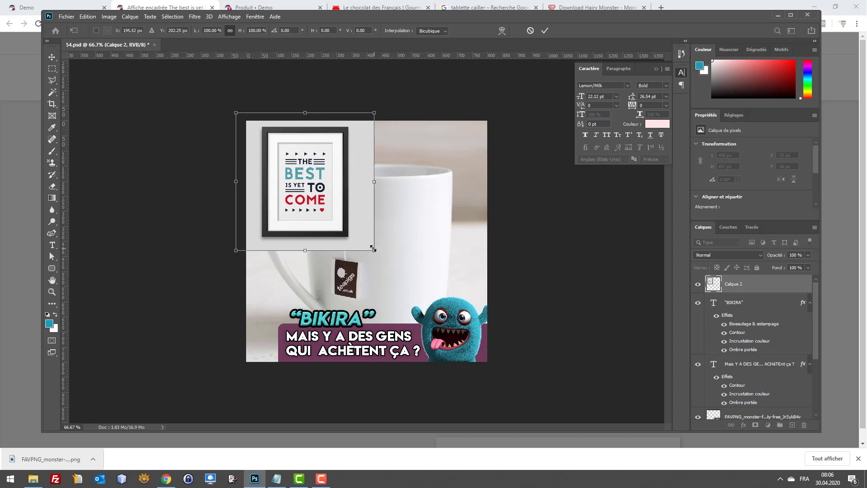
{"action": "left_click_drag", "start_coordinate": [372, 248], "coordinate": [437, 304]}
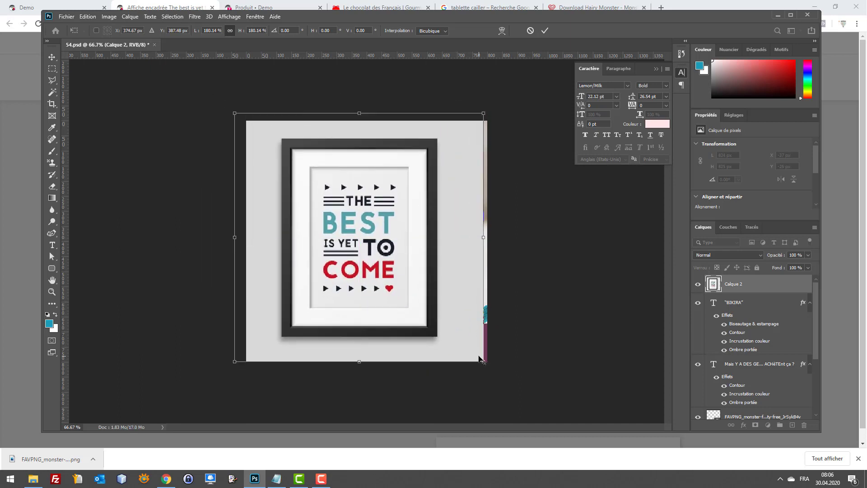
{"action": "left_click_drag", "start_coordinate": [480, 360], "coordinate": [483, 364]}
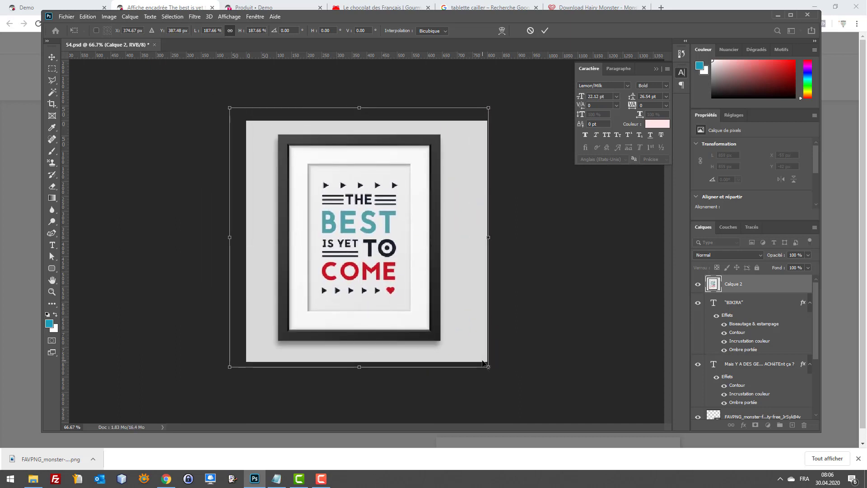
{"action": "key", "text": "Return"}
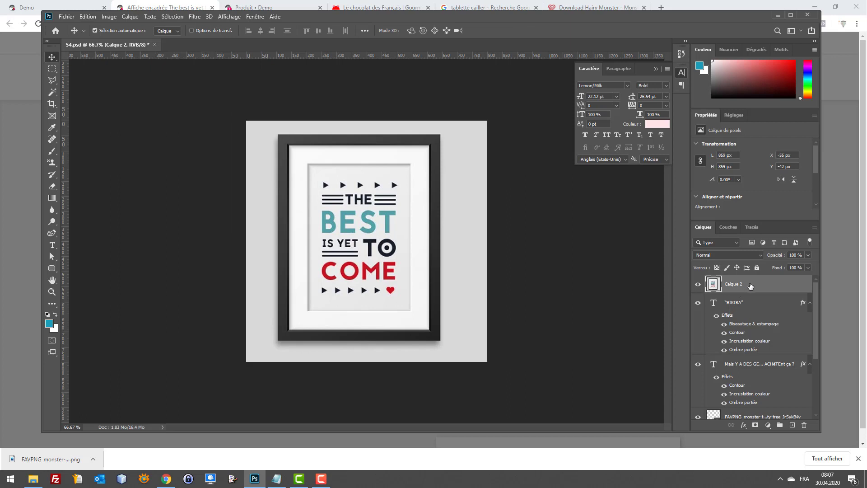
{"action": "left_click_drag", "start_coordinate": [750, 286], "coordinate": [775, 383]}
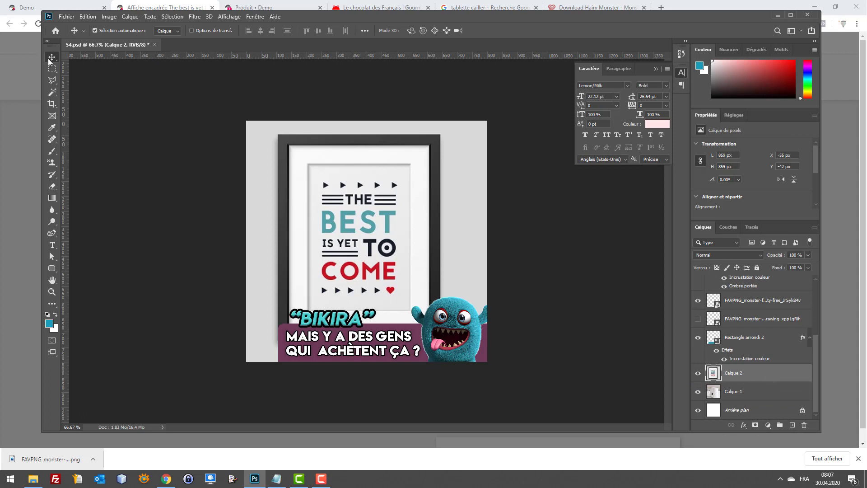
Nudge the framed poster layer horizontally until it sits at X -45 px.
{"action": "key", "text": "Right"}
{"action": "key", "text": "Right"}
{"action": "key", "text": "Right"}
{"action": "key", "text": "Right"}
{"action": "key", "text": "Right"}
{"action": "key", "text": "Right"}
{"action": "key", "text": "Right"}
{"action": "key", "text": "Right"}
{"action": "key", "text": "Right"}
{"action": "key", "text": "Right"}
{"action": "key", "text": "Right"}
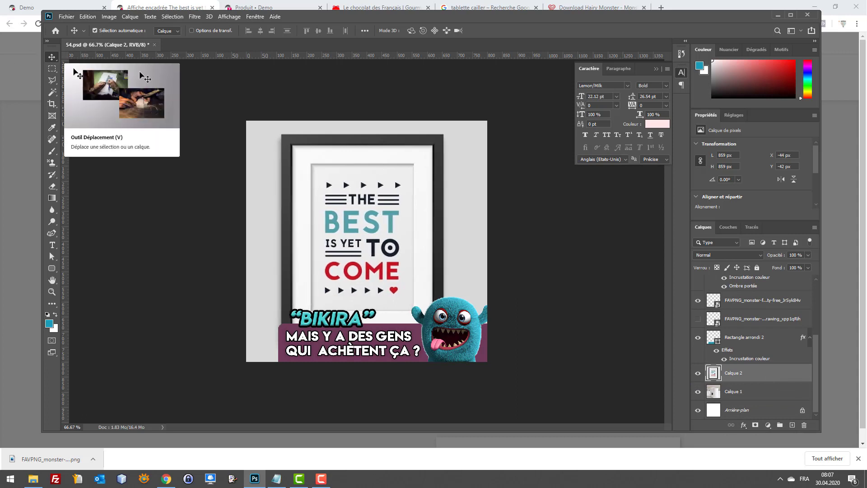
{"action": "key", "text": "Right"}
{"action": "key", "text": "Right"}
{"action": "key", "text": "Right"}
{"action": "key", "text": "Right"}
{"action": "key", "text": "Right"}
{"action": "key", "text": "Right"}
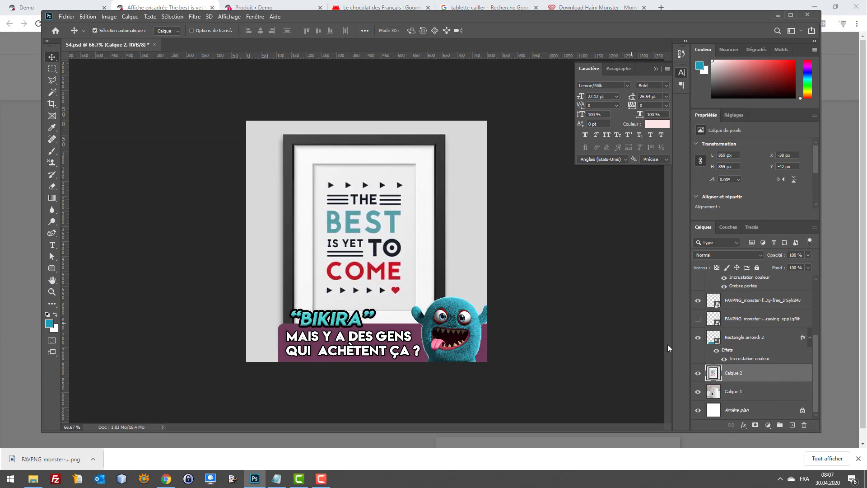
{"action": "key", "text": "Right"}
{"action": "key", "text": "Right"}
{"action": "key", "text": "Right"}
{"action": "key", "text": "Right"}
{"action": "key", "text": "Right"}
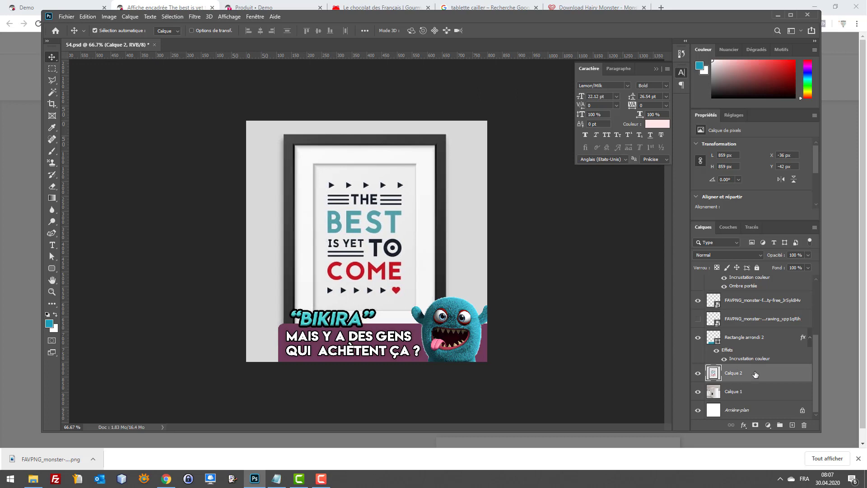
{"action": "key", "text": "Left"}
{"action": "key", "text": "Left"}
{"action": "key", "text": "Left"}
{"action": "key", "text": "Left"}
{"action": "key", "text": "Left"}
{"action": "key", "text": "Left"}
{"action": "key", "text": "Left"}
{"action": "key", "text": "Right"}
{"action": "key", "text": "Right"}
{"action": "key", "text": "Right"}
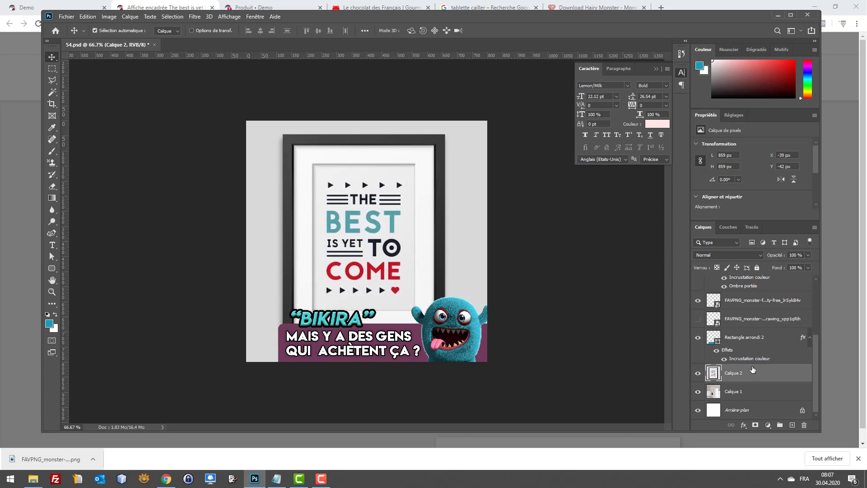
{"action": "key", "text": "Left"}
{"action": "key", "text": "Left"}
{"action": "key", "text": "Left"}
{"action": "key", "text": "Left"}
{"action": "key", "text": "Left"}
{"action": "key", "text": "Left"}
{"action": "key", "text": "Left"}
{"action": "key", "text": "Left"}
{"action": "key", "text": "Left"}
{"action": "key", "text": "Right"}
{"action": "key", "text": "Right"}
{"action": "key", "text": "Left"}
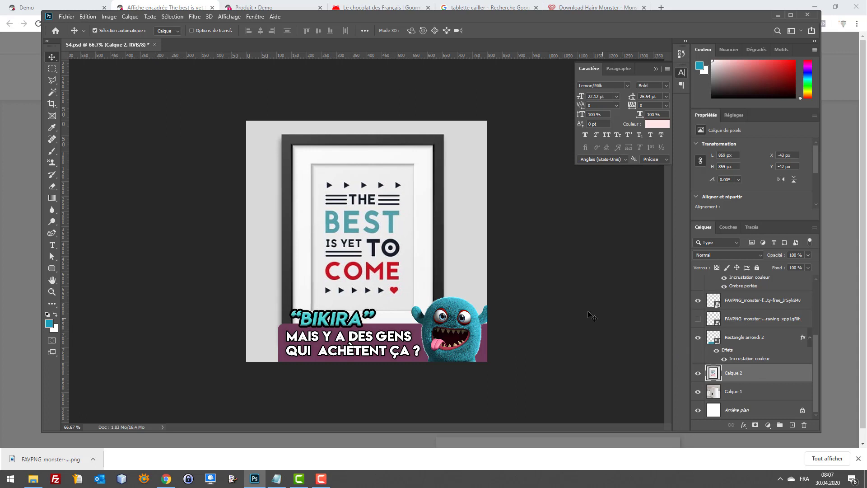
Replace the first line of the caption on the purple banner with "JE LE VEUX DANS".
{"action": "key", "text": "t"}
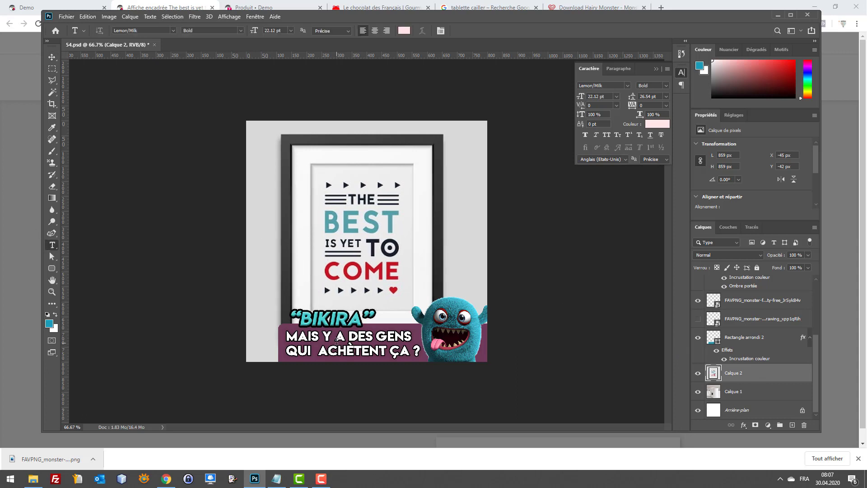
{"action": "left_click", "coordinate": [337, 342]}
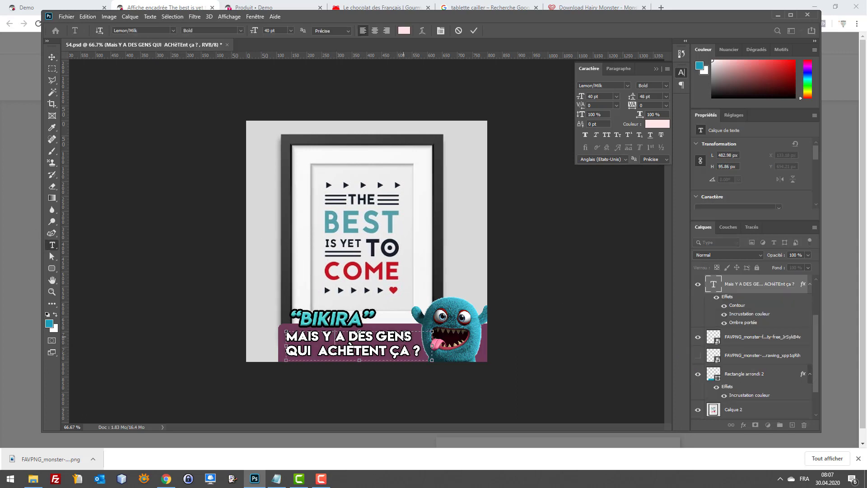
{"action": "left_click_drag", "start_coordinate": [411, 336], "coordinate": [284, 329]}
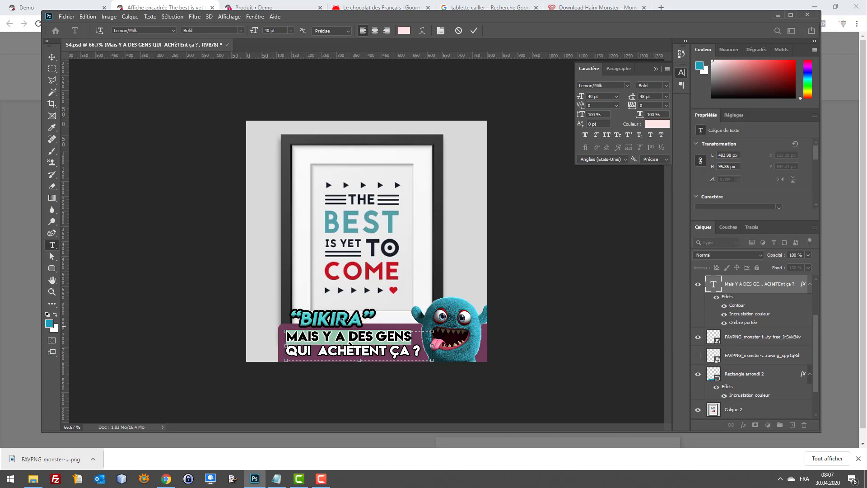
{"action": "type", "text": "JE"}
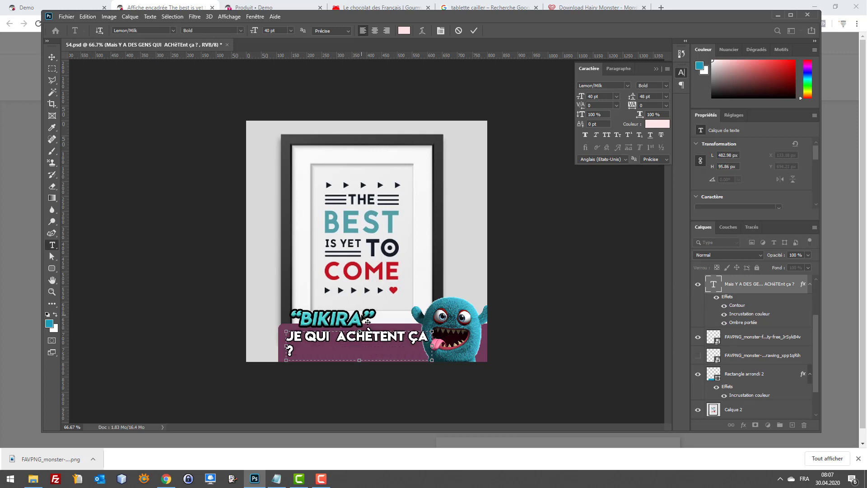
{"action": "type", "text": " LE VEUS"}
{"action": "key", "text": "BackSpace"}
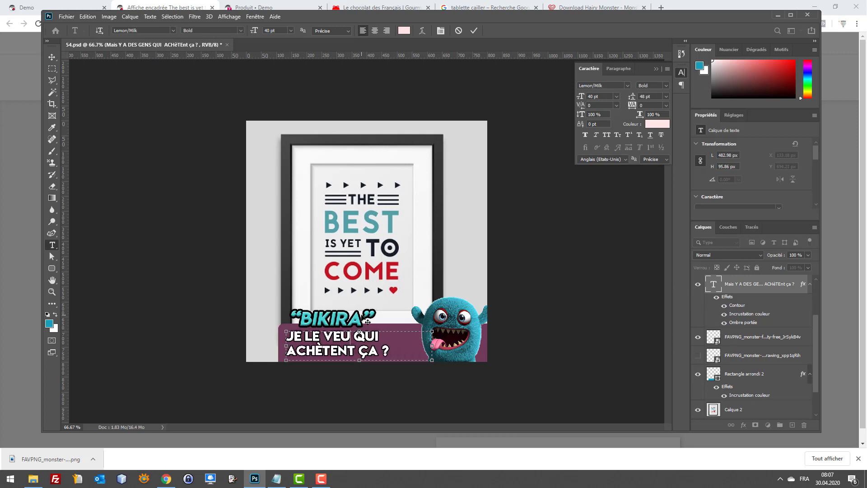
{"action": "type", "text": "XX"}
{"action": "key", "text": "BackSpace"}
{"action": "type", "text": "DAN"}
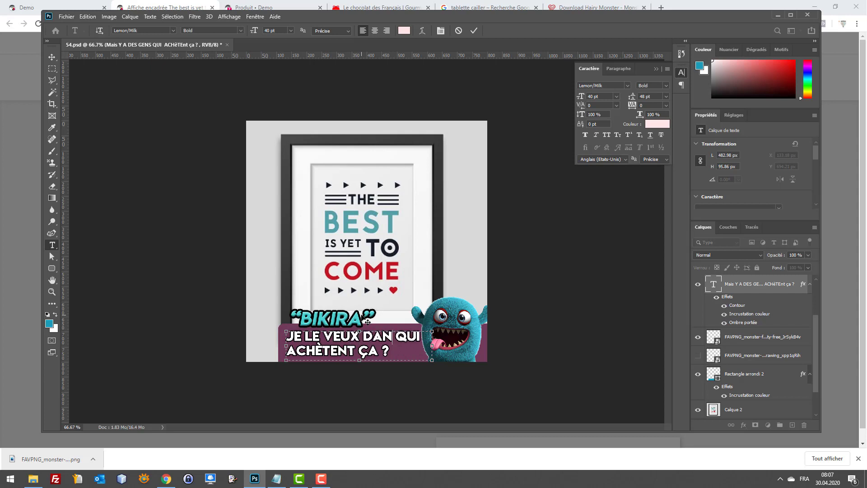
{"action": "type", "text": "S"}
Replace the rest of the old caption with "MON SALON !" and commit the text.
{"action": "key", "text": "ctrl+shift+End"}
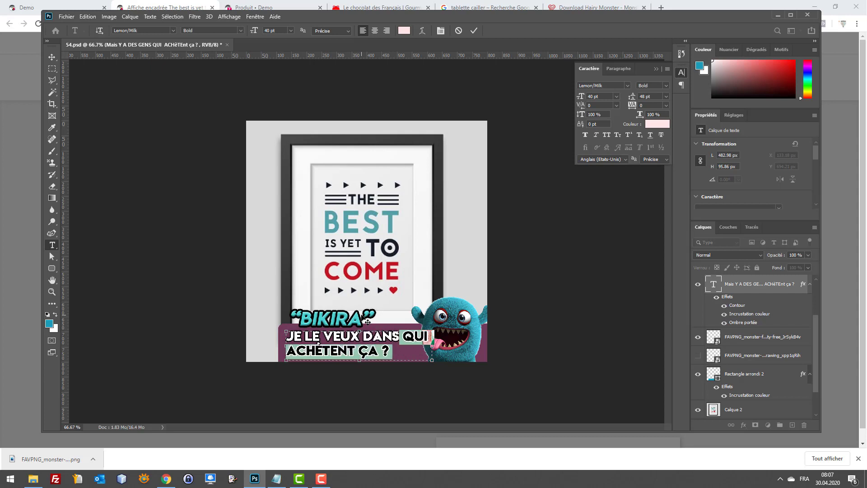
{"action": "key", "text": "BackSpace"}
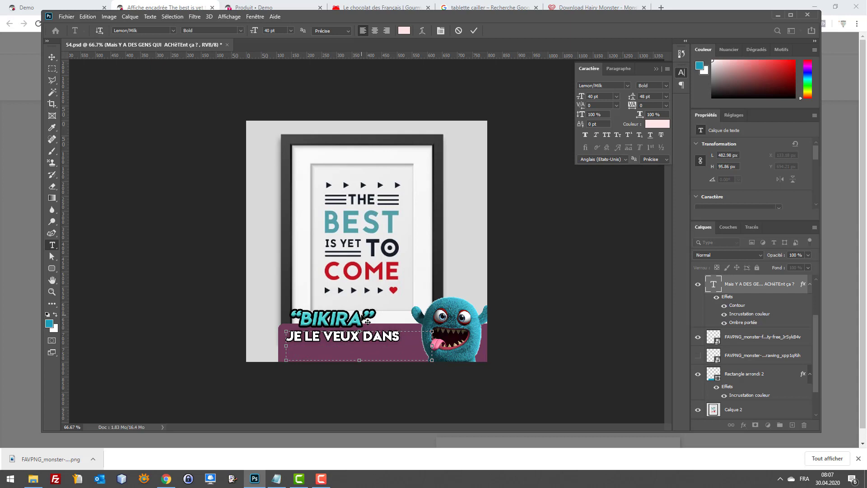
{"action": "type", "text": "MON SALO"}
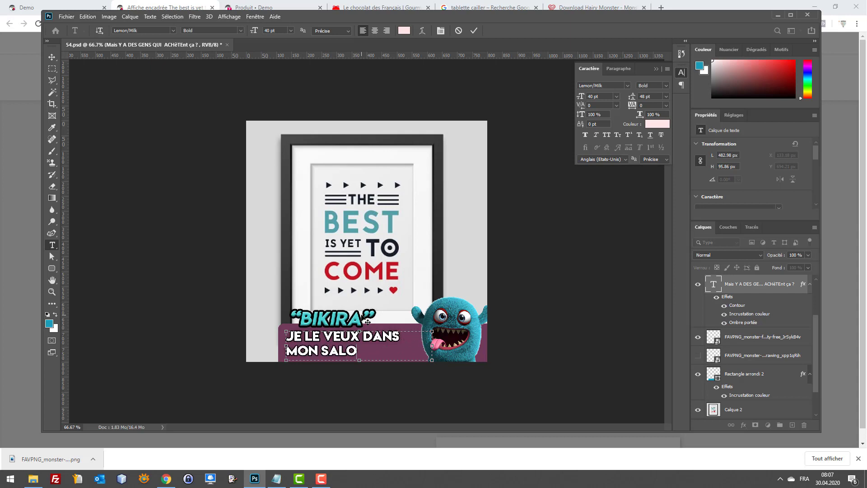
{"action": "type", "text": "N !"}
{"action": "left_click", "coordinate": [52, 57]}
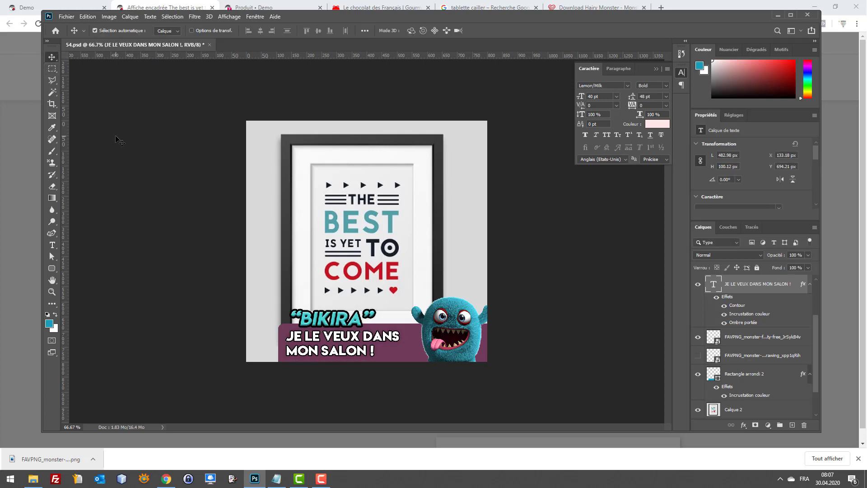
Export the composition for the web as a JPEG at quality 90, saved in Bureau as 54-2.jpg.
{"action": "key", "text": "ctrl+alt+shift+s"}
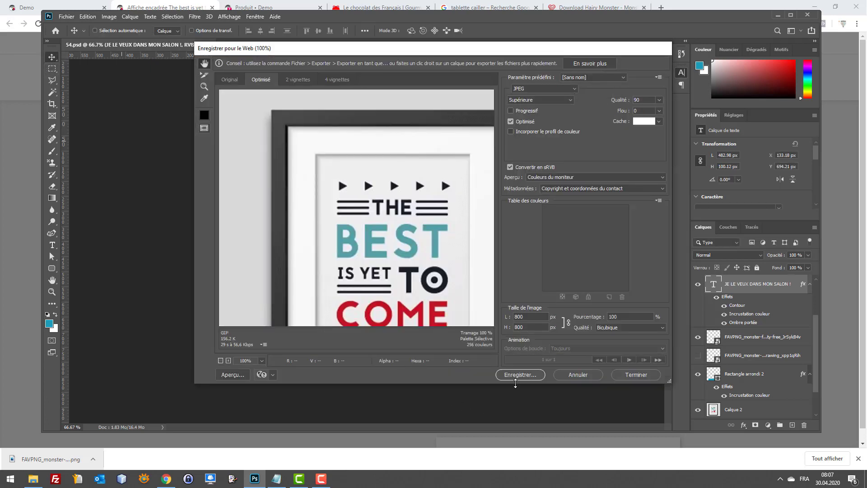
{"action": "left_click", "coordinate": [515, 376]}
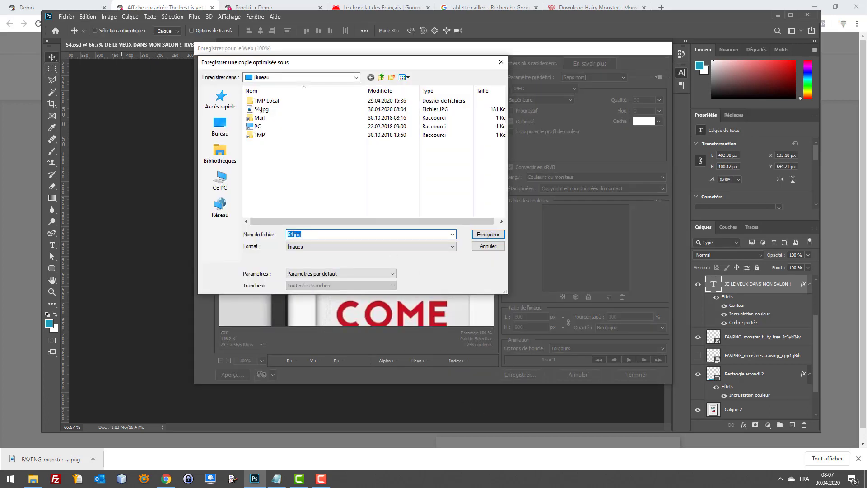
{"action": "left_click", "coordinate": [293, 234]}
{"action": "key", "text": "BackSpace"}
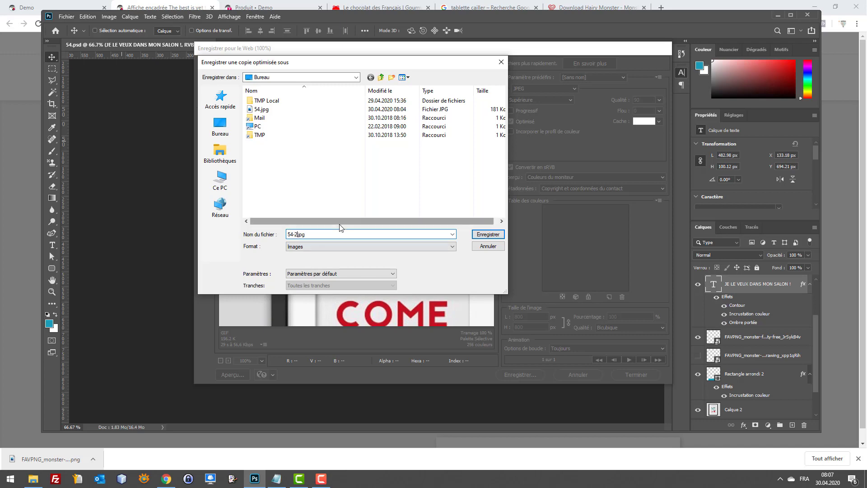
{"action": "type", "text": "-2"}
{"action": "key", "text": "Return"}
Switch to Chrome, open the PrestaShop product list and look up the framed poster's product ID on the storefront.
{"action": "left_click", "coordinate": [267, 7]}
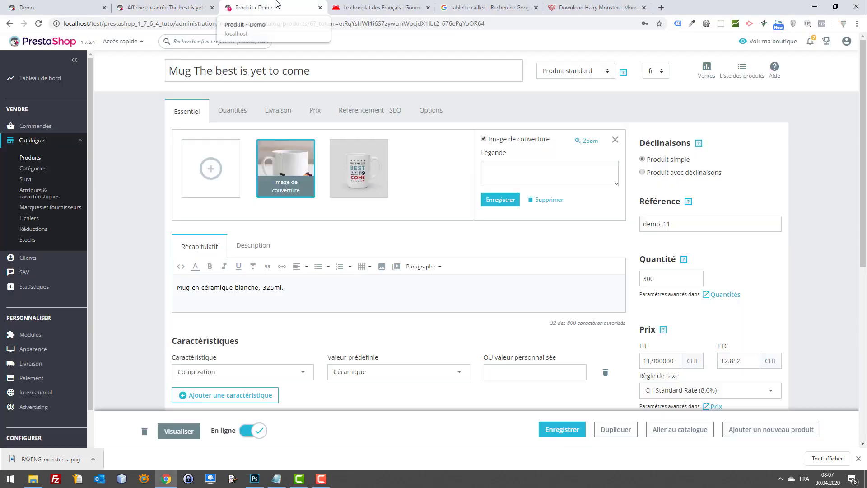
{"action": "left_click", "coordinate": [42, 159]}
{"action": "left_click", "coordinate": [157, 6]}
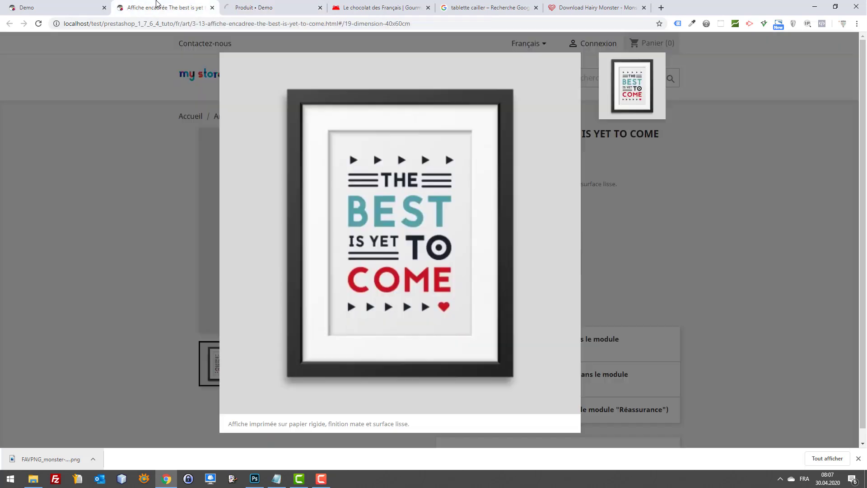
{"action": "left_click", "coordinate": [39, 50]}
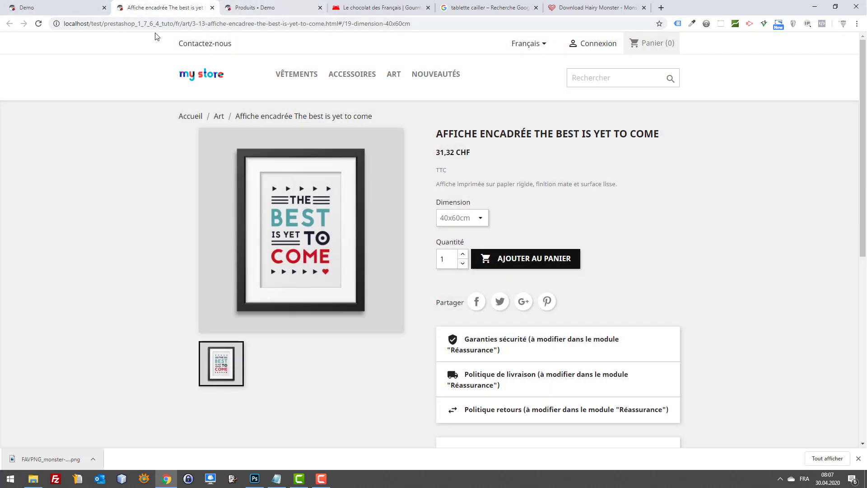
{"action": "left_click", "coordinate": [90, 23]}
{"action": "left_click", "coordinate": [45, 7]}
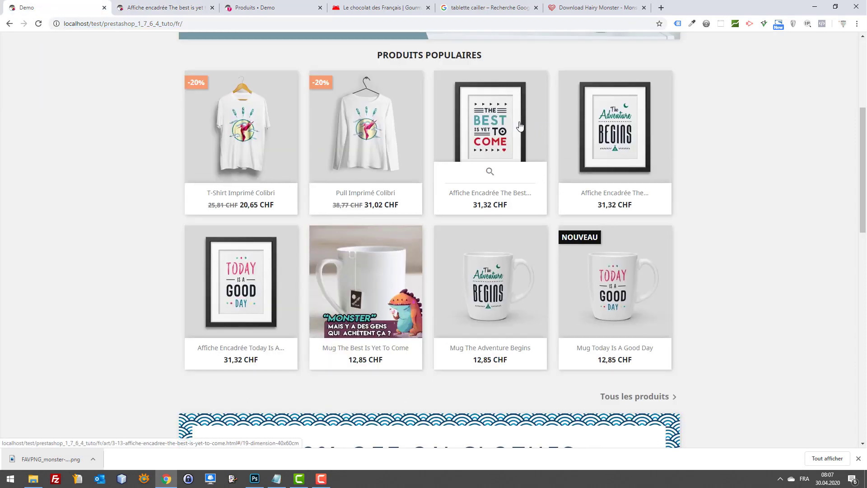
Filter the product list to minimum and maximum ID 3 and open the framed poster for editing.
{"action": "left_click", "coordinate": [259, 6]}
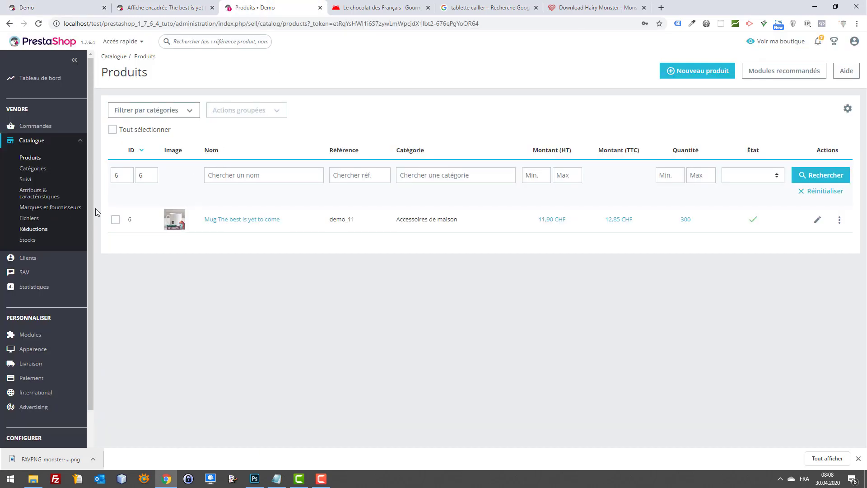
{"action": "type", "text": "3"}
{"action": "key", "text": "Tab"}
{"action": "type", "text": "3"}
{"action": "key", "text": "Return"}
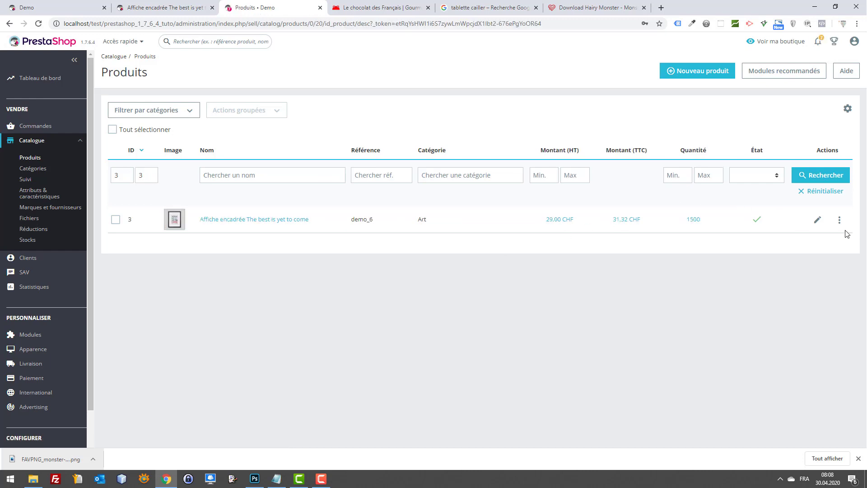
{"action": "left_click", "coordinate": [821, 226]}
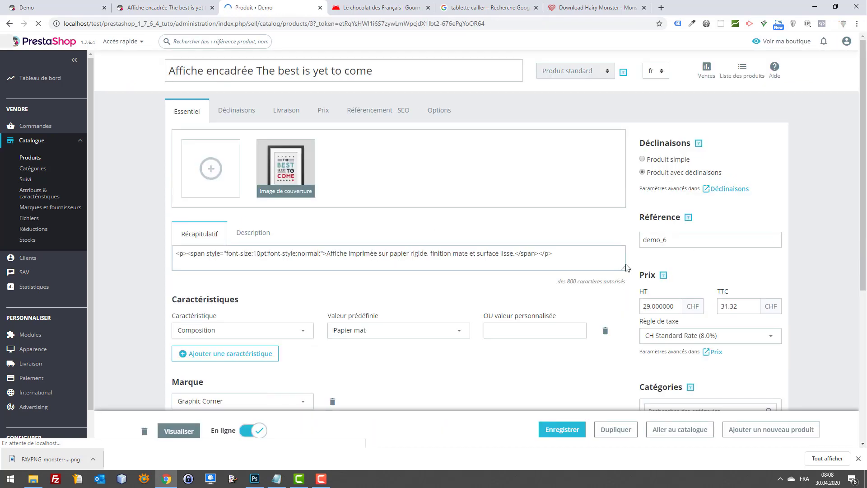
Upload the exported 54-2.jpg to the poster's product images and place it before the original picture.
{"action": "left_click", "coordinate": [202, 169]}
{"action": "double_click", "coordinate": [114, 82]}
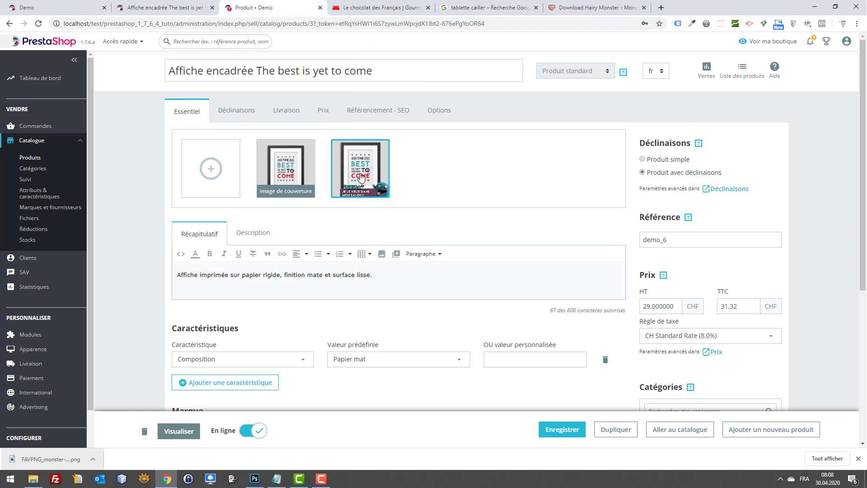
{"action": "left_click_drag", "start_coordinate": [361, 177], "coordinate": [286, 170]}
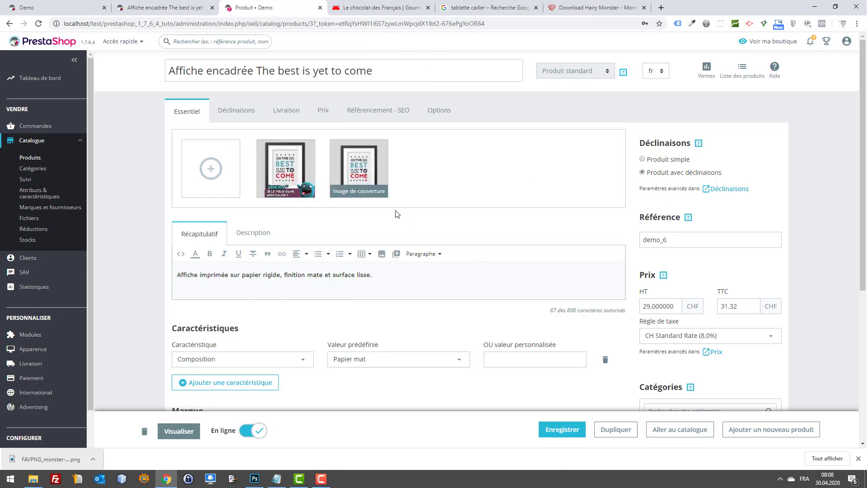
Set the monster-themed image as the poster's cover image and check the storefront homepage.
{"action": "left_click", "coordinate": [275, 174]}
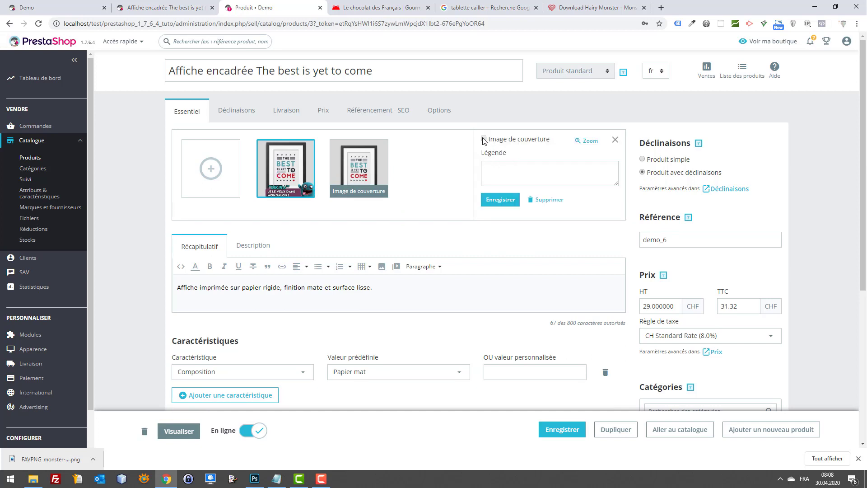
{"action": "left_click", "coordinate": [499, 201]}
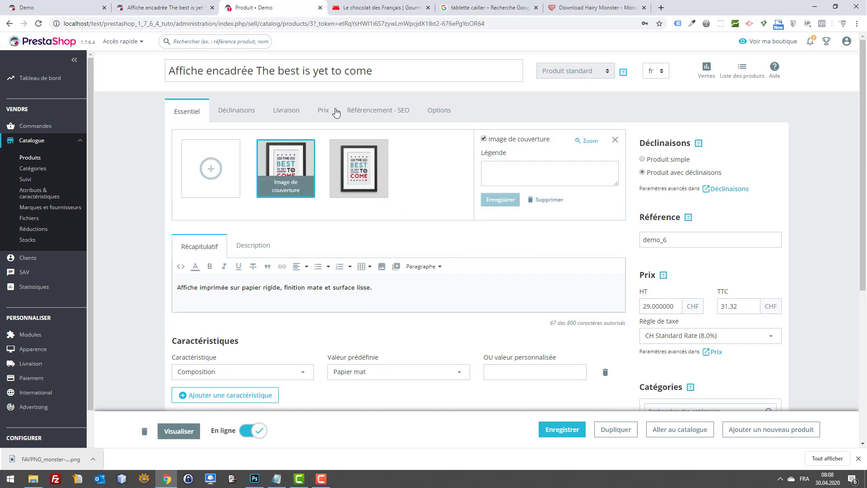
{"action": "left_click", "coordinate": [45, 6]}
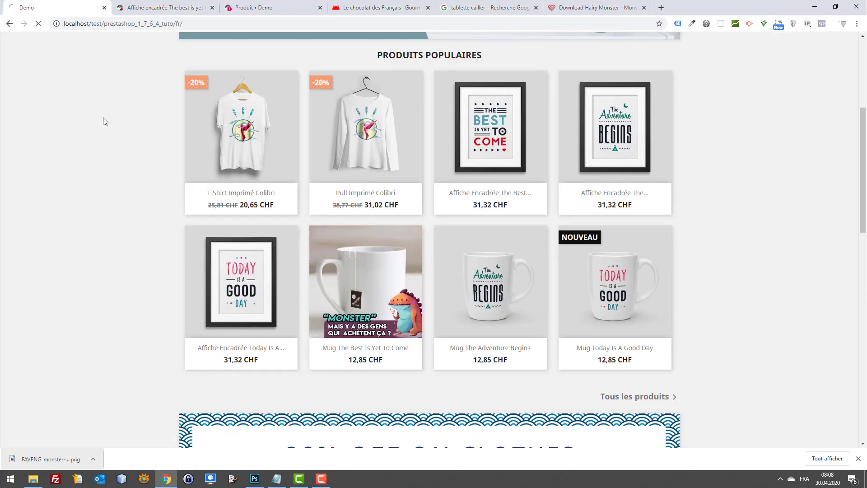
{"action": "left_click", "coordinate": [123, 8]}
Return to the poster's product page and save the product.
{"action": "left_click", "coordinate": [258, 8]}
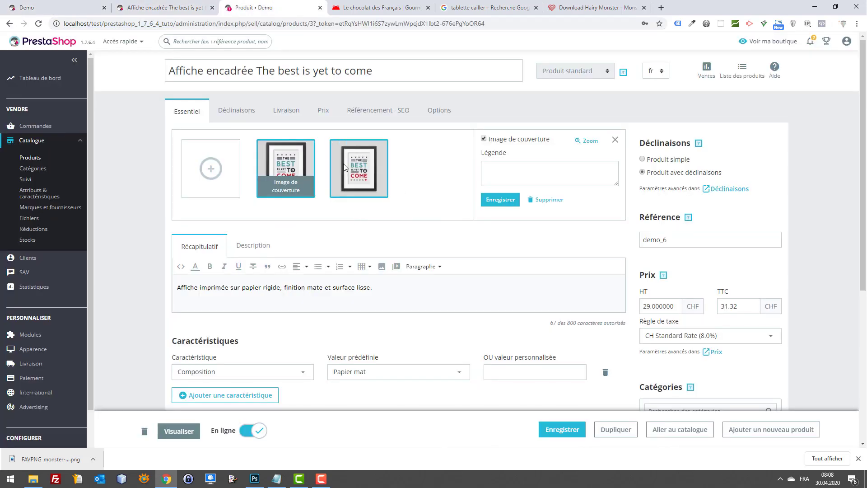
{"action": "left_click", "coordinate": [360, 176]}
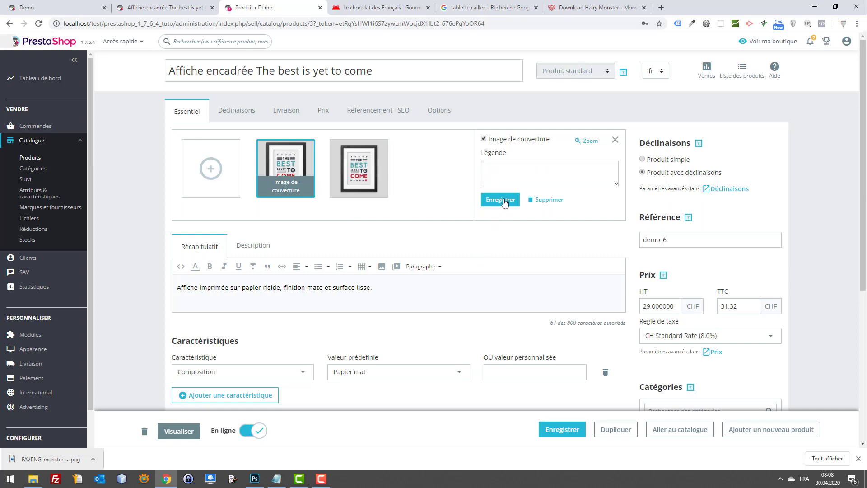
{"action": "left_click", "coordinate": [564, 431]}
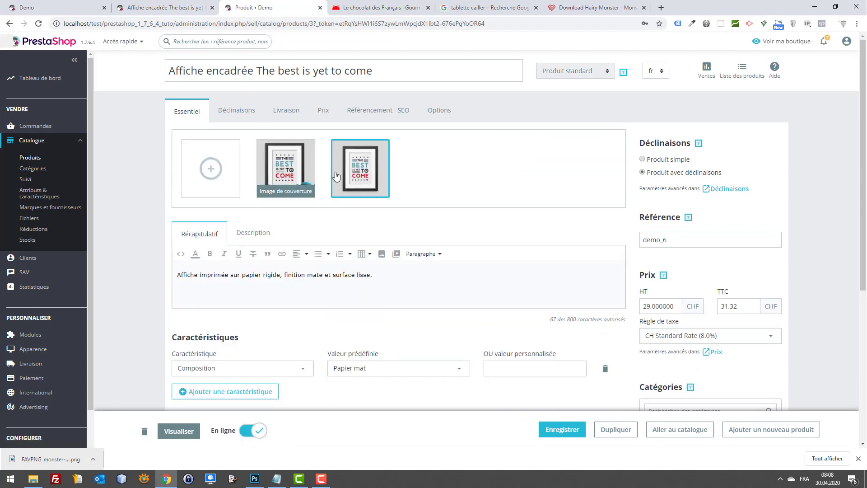
Reload the storefront homepage with the network inspector open and the cache disabled to check the poster's picture.
{"action": "left_click", "coordinate": [81, 6]}
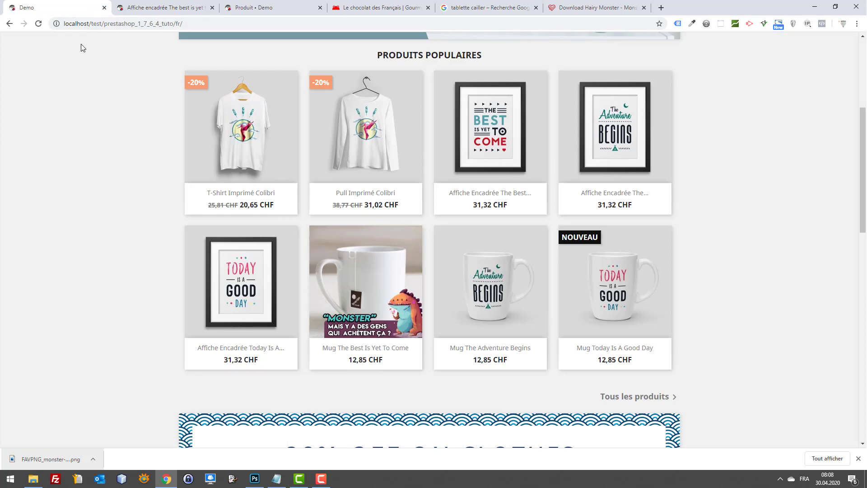
{"action": "key", "text": "F12"}
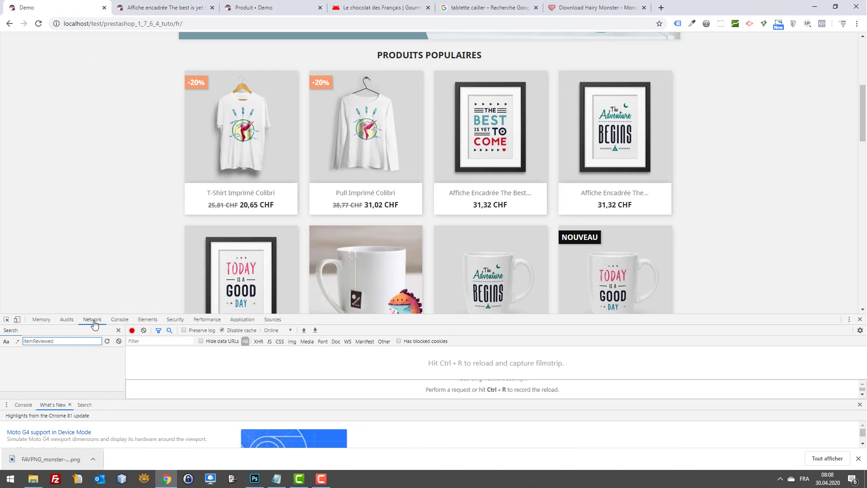
{"action": "key", "text": "ctrl+r"}
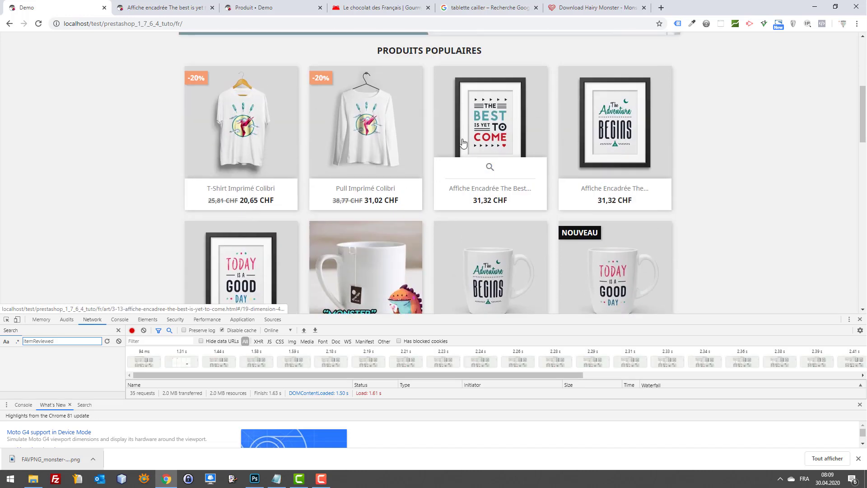
Return to the poster's product page and save its cover image settings again.
{"action": "left_click", "coordinate": [145, 3]}
{"action": "left_click", "coordinate": [243, 8]}
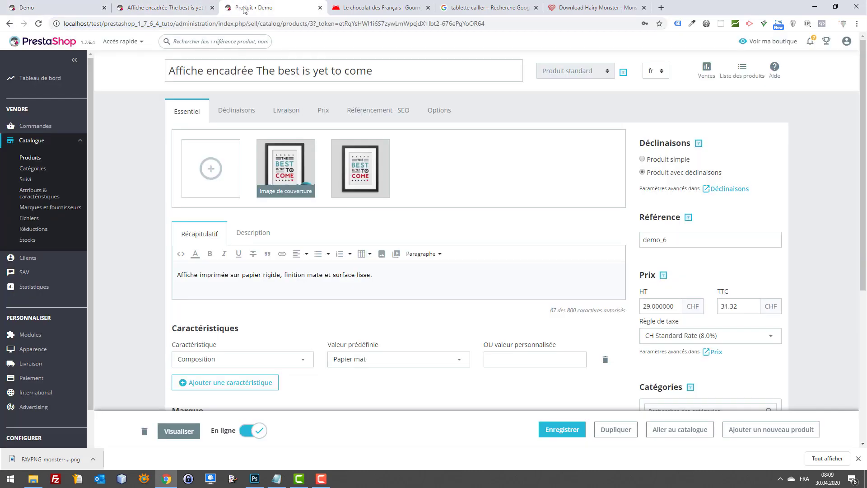
{"action": "scroll", "coordinate": [328, 149], "scroll_direction": "down", "scroll_amount": 1}
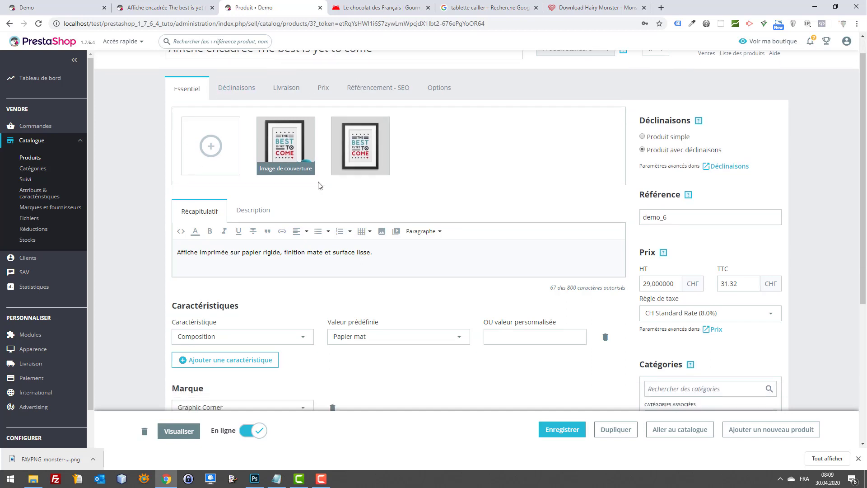
{"action": "scroll", "coordinate": [324, 167], "scroll_direction": "up", "scroll_amount": 1}
{"action": "left_click", "coordinate": [282, 177]}
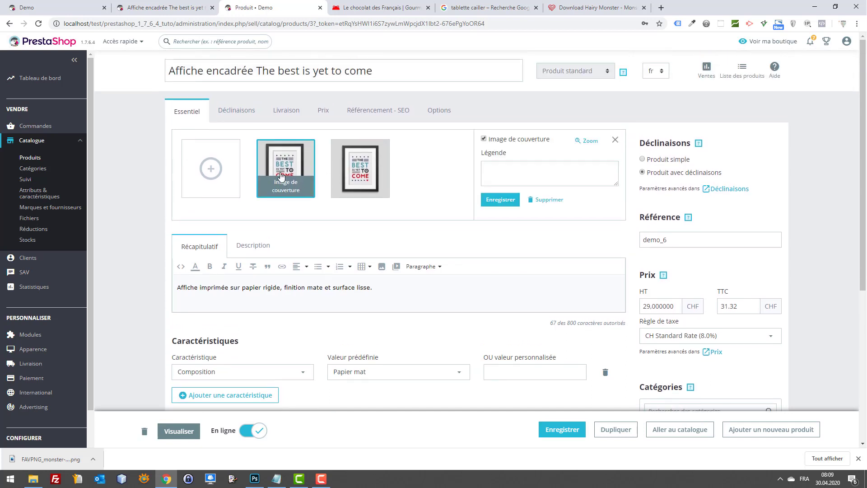
{"action": "left_click", "coordinate": [504, 199]}
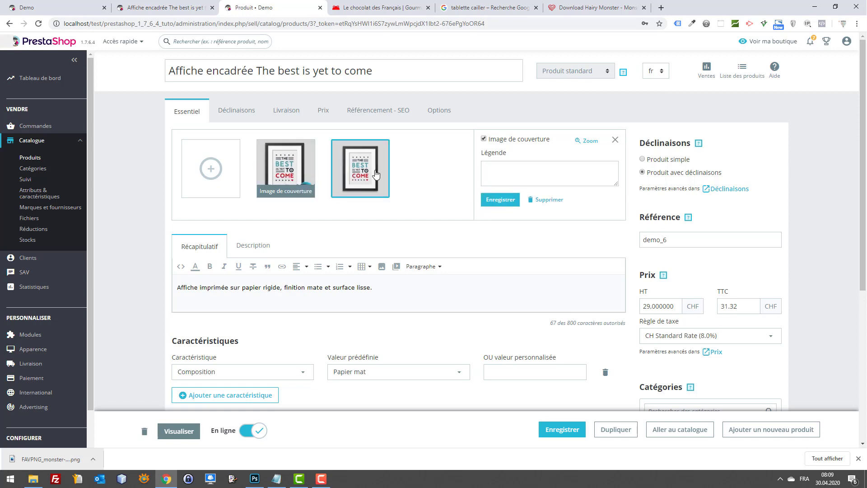
Delete the original poster image without the monster from the product's images.
{"action": "left_click", "coordinate": [374, 173]}
{"action": "left_click", "coordinate": [538, 202]}
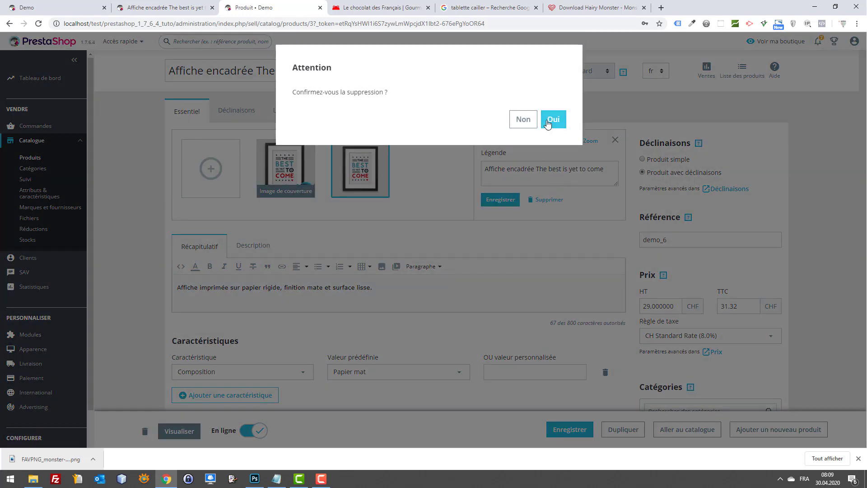
{"action": "left_click", "coordinate": [553, 118]}
Preview the poster's product page and check its picture among the popular products on the storefront homepage.
{"action": "left_click", "coordinate": [178, 432]}
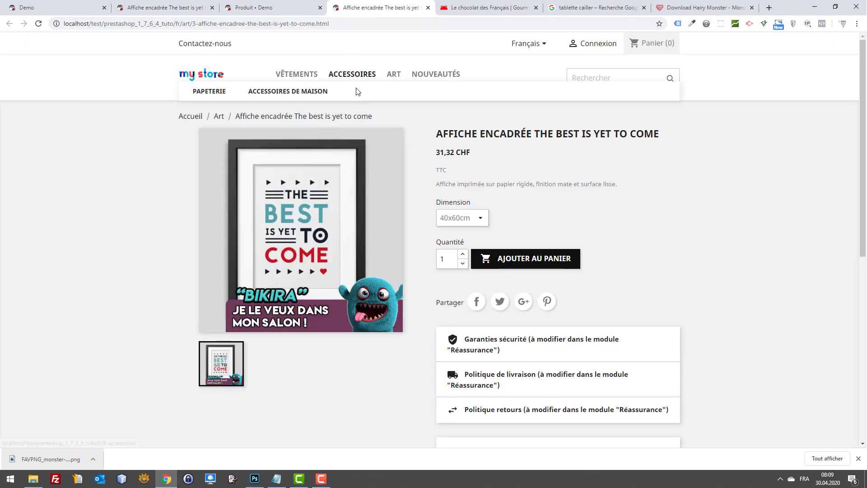
{"action": "left_click", "coordinate": [215, 81]}
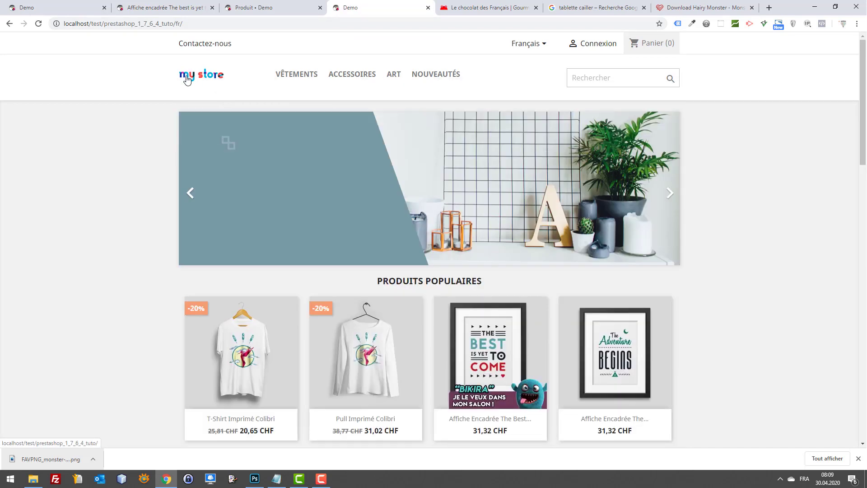
{"action": "scroll", "coordinate": [226, 109], "scroll_direction": "down", "scroll_amount": 6}
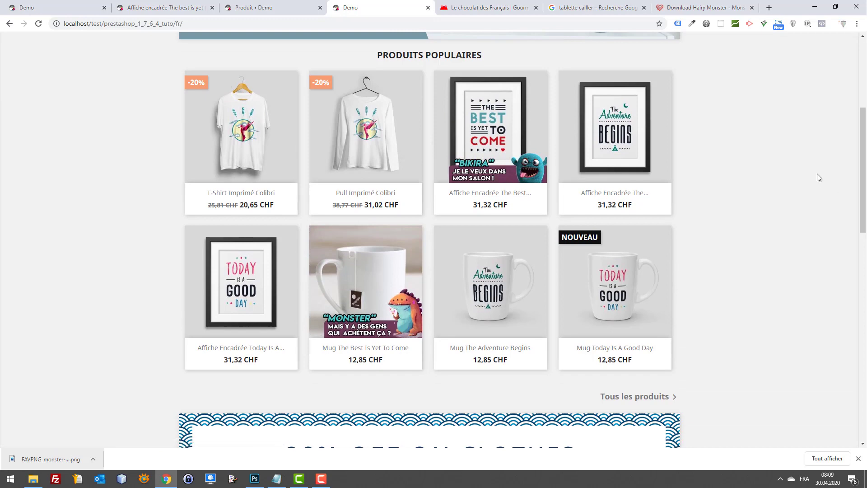
{"action": "scroll", "coordinate": [664, 274], "scroll_direction": "down", "scroll_amount": 1}
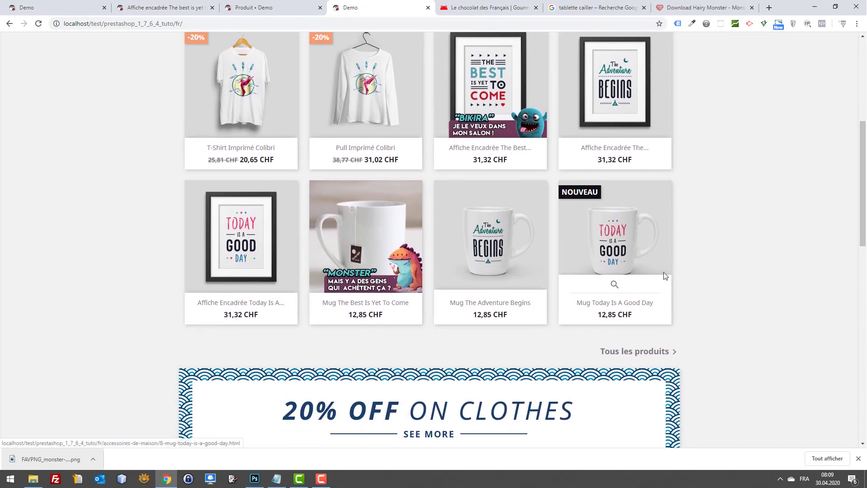
{"action": "scroll", "coordinate": [614, 258], "scroll_direction": "up", "scroll_amount": 3}
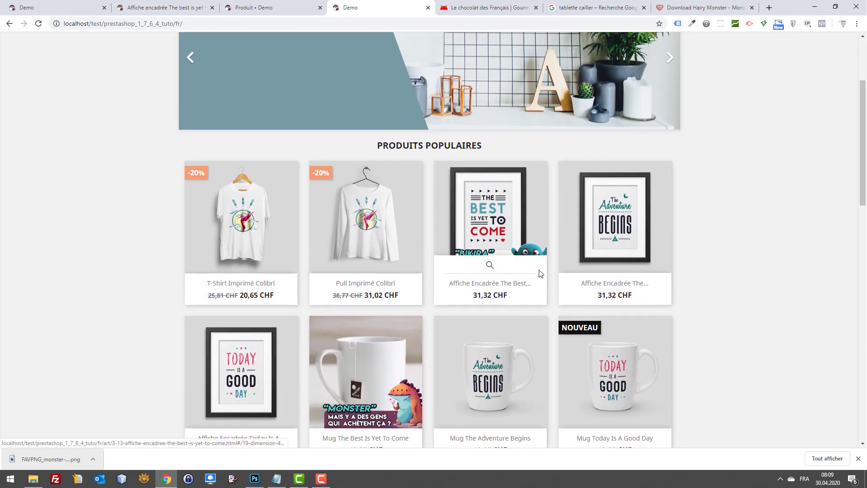
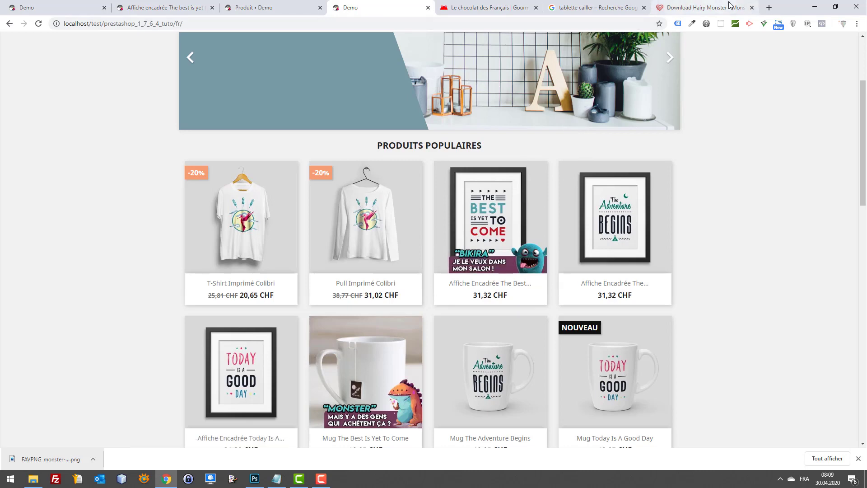
Search Google Images for "mr propre png" in a new browser tab.
{"action": "left_click", "coordinate": [768, 8]}
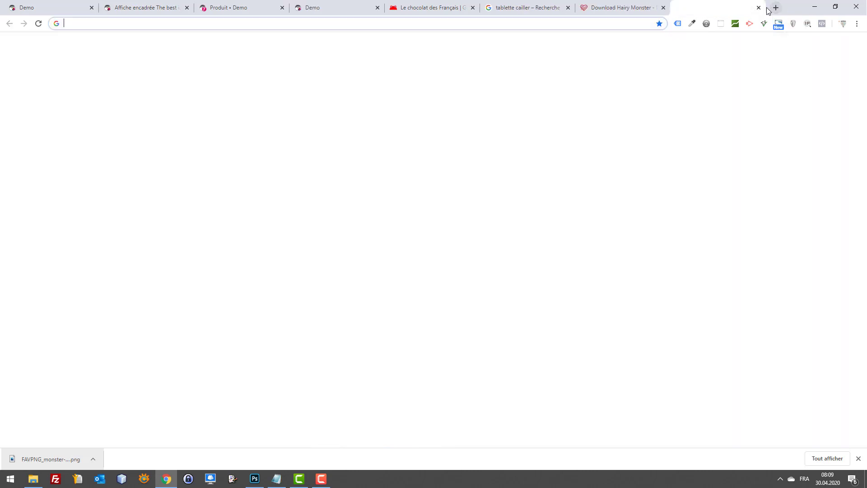
{"action": "type", "text": "mr pr"}
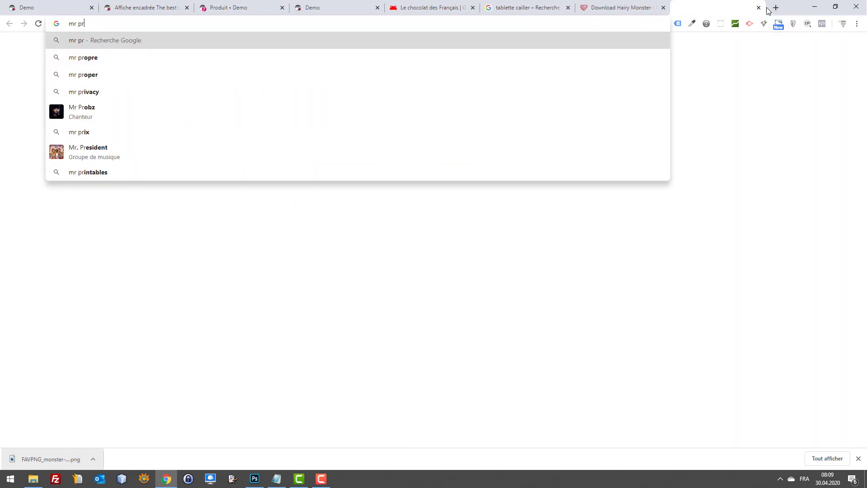
{"action": "type", "text": "oper png"}
{"action": "key", "text": "Return"}
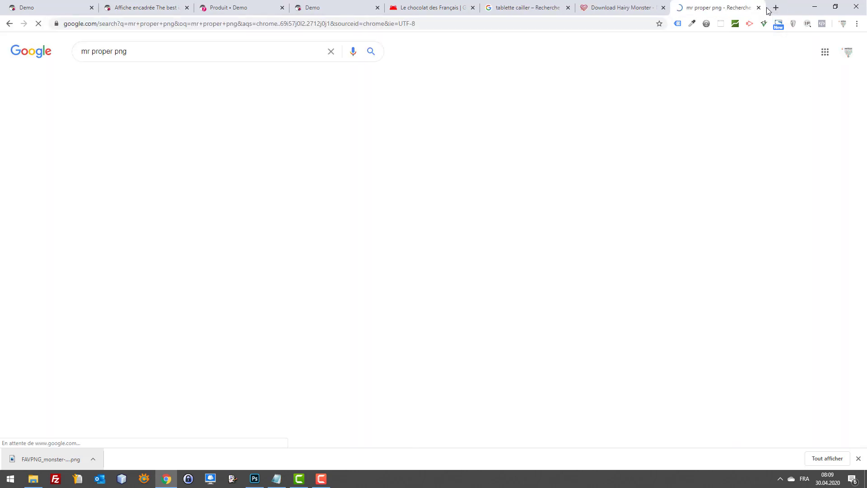
{"action": "left_click", "coordinate": [128, 78]}
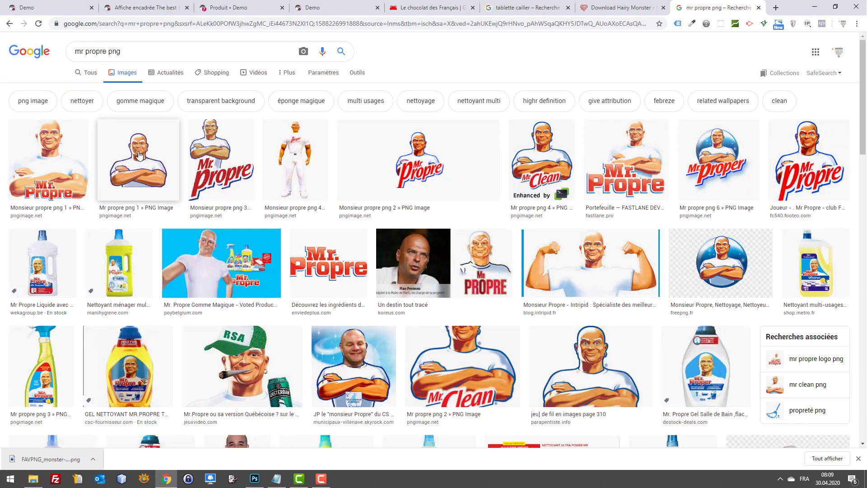
Save the Mr Propre picture with crossed arms to the desktop as mr-propre-png-1.png.
{"action": "left_click", "coordinate": [139, 155]}
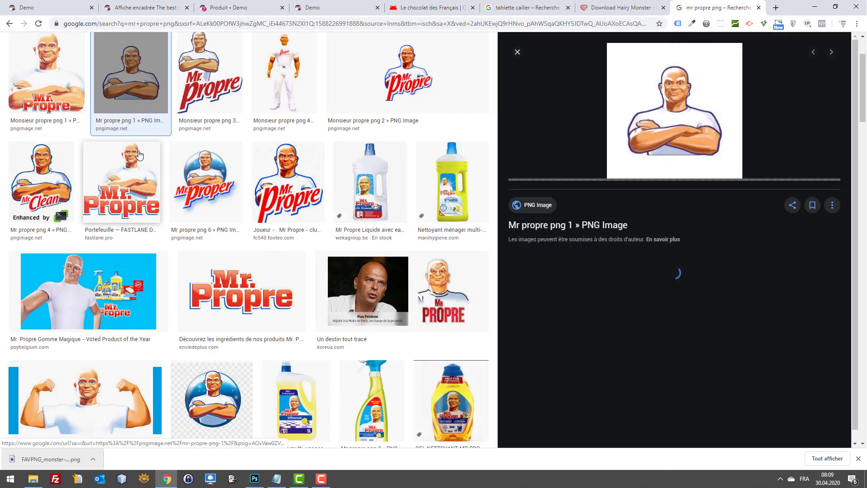
{"action": "right_click", "coordinate": [665, 124]}
{"action": "left_click", "coordinate": [705, 206]}
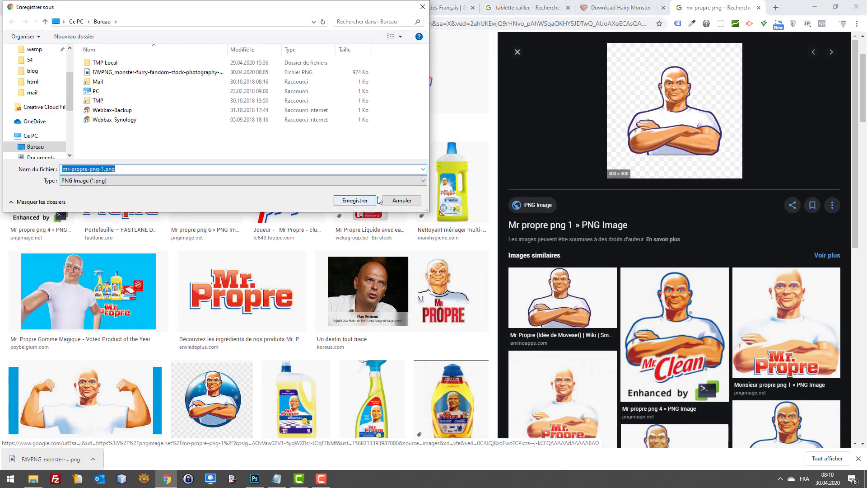
{"action": "left_click", "coordinate": [355, 200]}
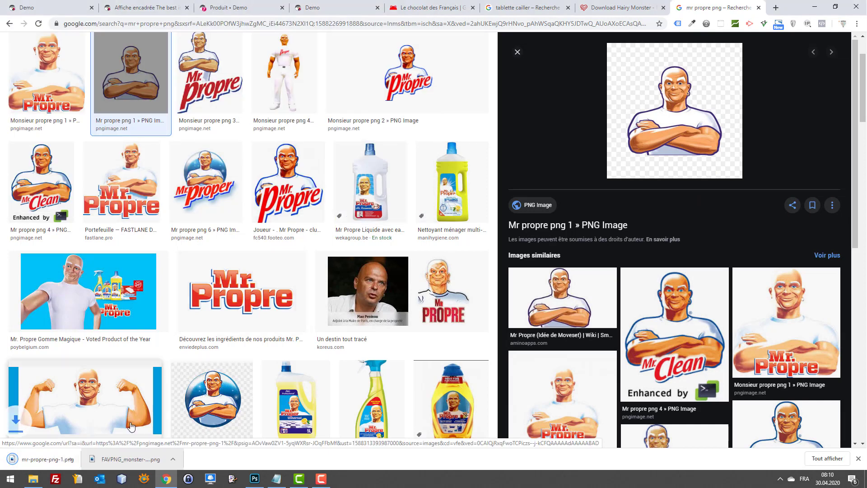
Place mr-propre-png-1.png over the blue monster in 54.psd in Photoshop and hide the monster's layer.
{"action": "left_click_drag", "start_coordinate": [48, 459], "coordinate": [370, 367]}
{"action": "left_click_drag", "start_coordinate": [380, 274], "coordinate": [465, 356]}
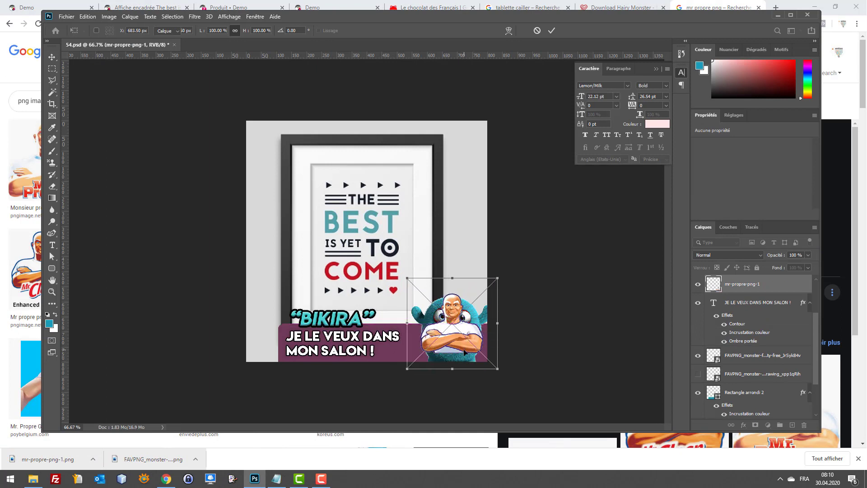
{"action": "key", "text": "Return"}
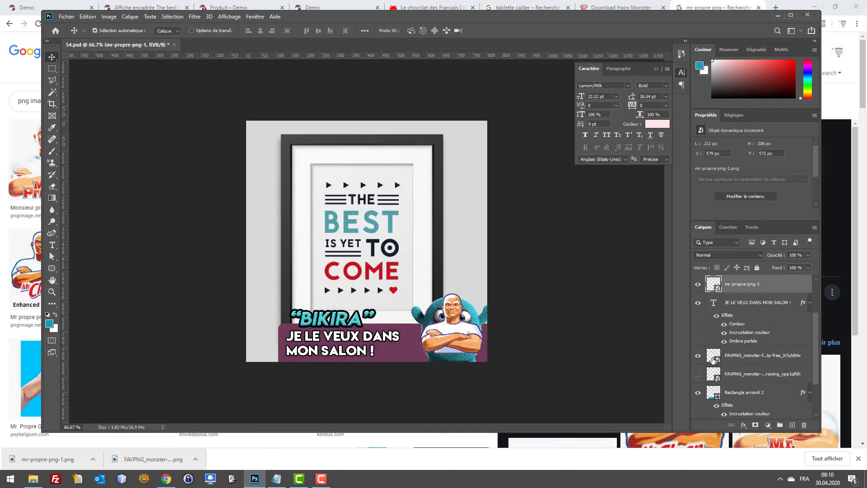
{"action": "left_click", "coordinate": [698, 358]}
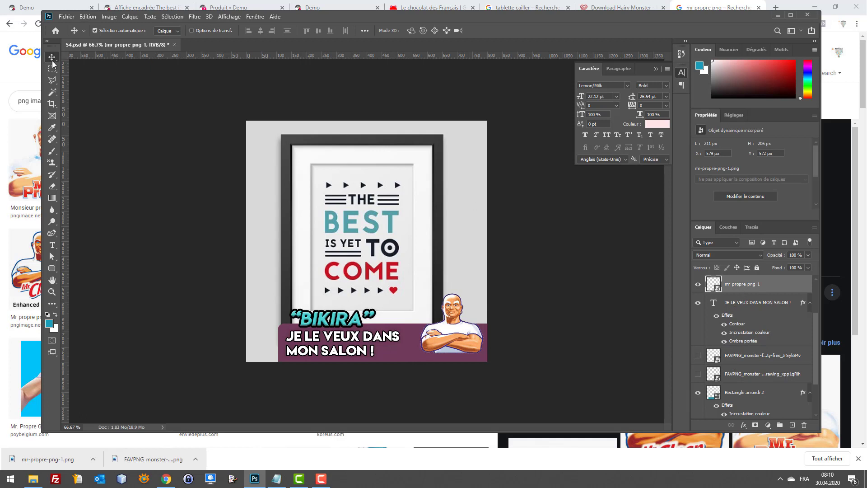
Nudge the Mr Propre figure down towards the lower edge of the purple banner.
{"action": "key", "text": "Down"}
{"action": "key", "text": "Down"}
{"action": "key", "text": "Down"}
{"action": "key", "text": "Down"}
{"action": "key", "text": "Down"}
{"action": "key", "text": "Down"}
{"action": "key", "text": "Down"}
{"action": "key", "text": "Down"}
{"action": "key", "text": "Down"}
{"action": "key", "text": "Down"}
{"action": "key", "text": "Down"}
{"action": "key", "text": "Down"}
{"action": "key", "text": "Down"}
{"action": "key", "text": "Down"}
{"action": "key", "text": "Down"}
{"action": "key", "text": "Down"}
{"action": "key", "text": "Down"}
{"action": "key", "text": "Down"}
{"action": "key", "text": "Down"}
{"action": "key", "text": "Down"}
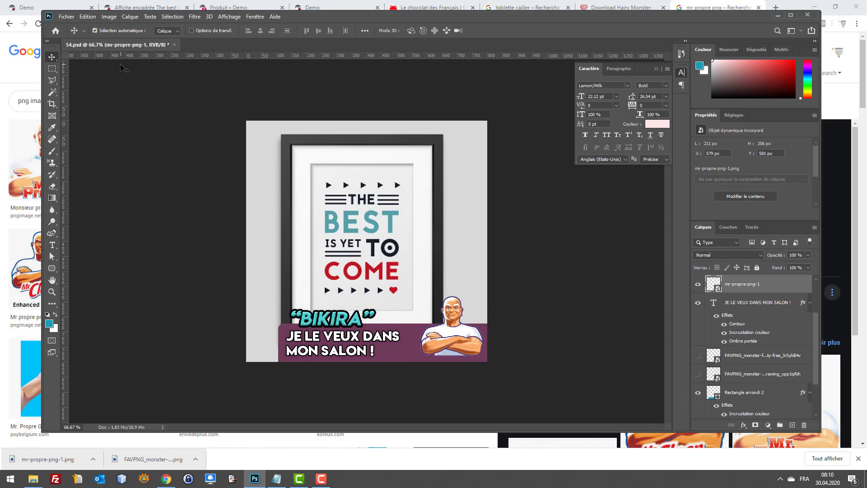
Replace the title word BIKIRA with GERMAIN, keeping the quotation marks around it.
{"action": "left_click", "coordinate": [53, 246]}
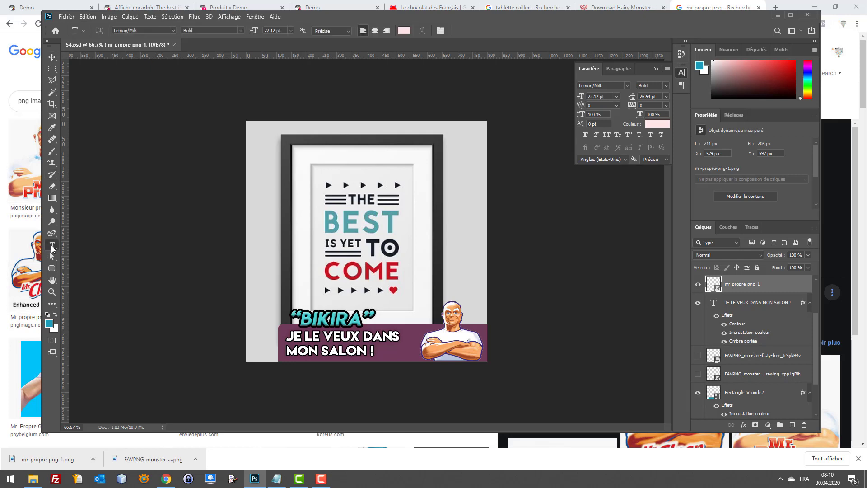
{"action": "left_click", "coordinate": [350, 319]}
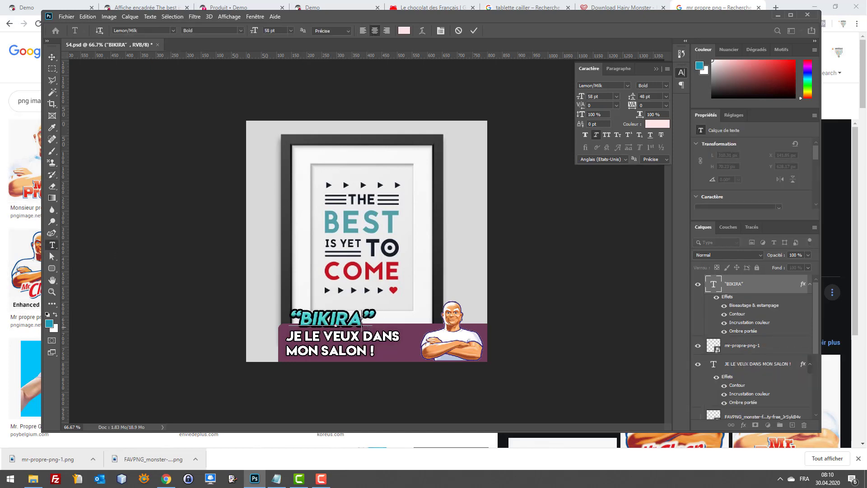
{"action": "left_click_drag", "start_coordinate": [364, 319], "coordinate": [304, 321]}
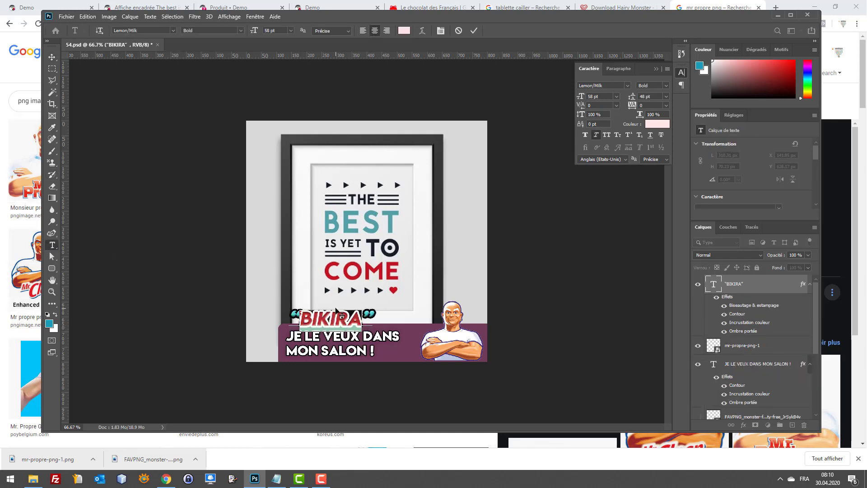
{"action": "type", "text": "GERMAIN”"}
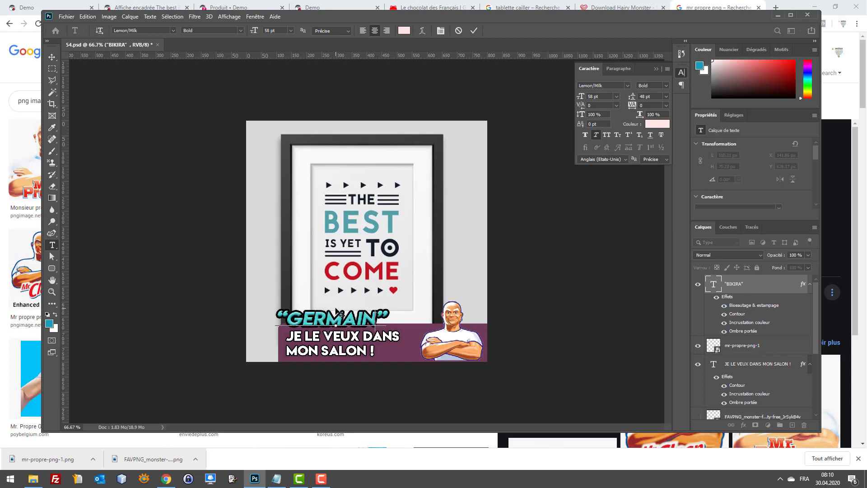
{"action": "left_click", "coordinate": [50, 59]}
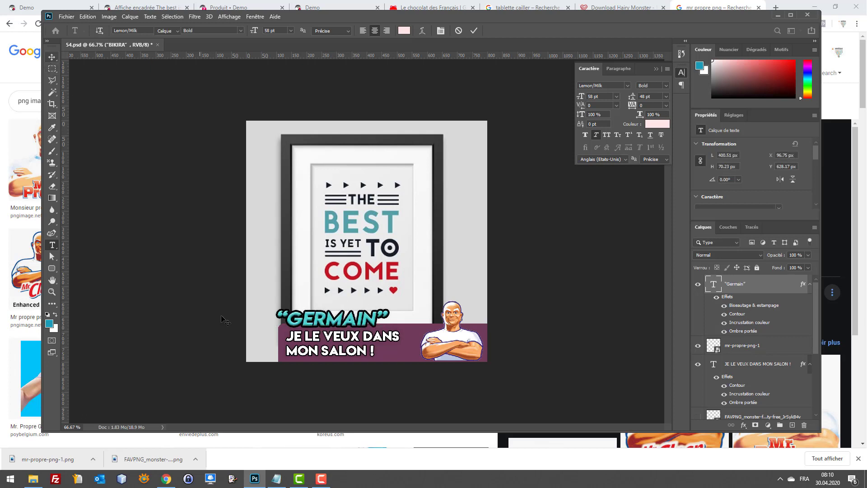
Replace the banner caption with "CERTAINEMENT MON PRÉFÉRÉ !".
{"action": "left_click", "coordinate": [52, 245]}
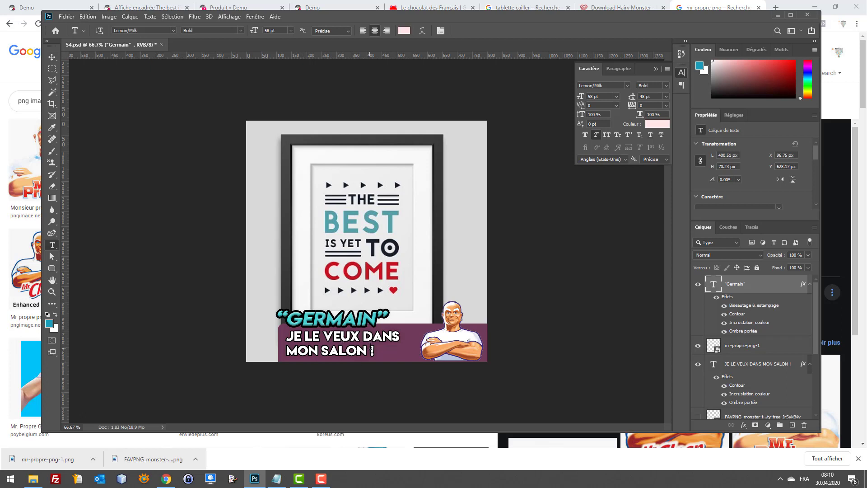
{"action": "left_click_drag", "start_coordinate": [373, 348], "coordinate": [257, 314]}
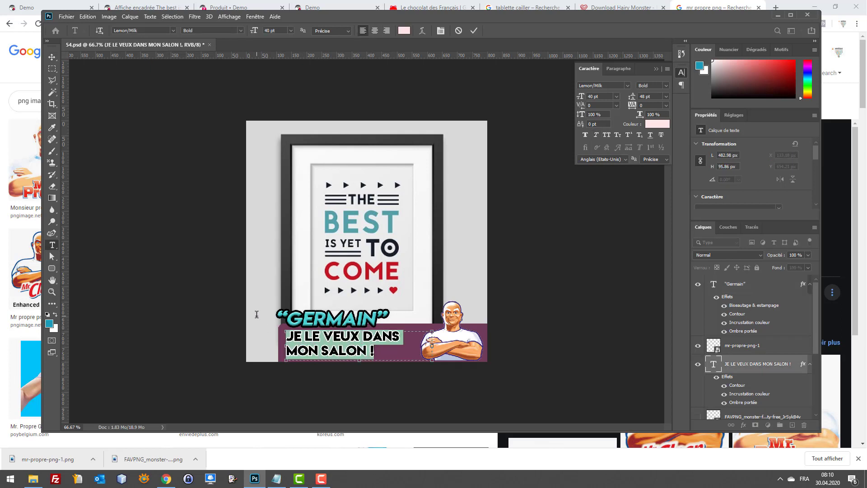
{"action": "type", "text": "CERTAINEMENTS"}
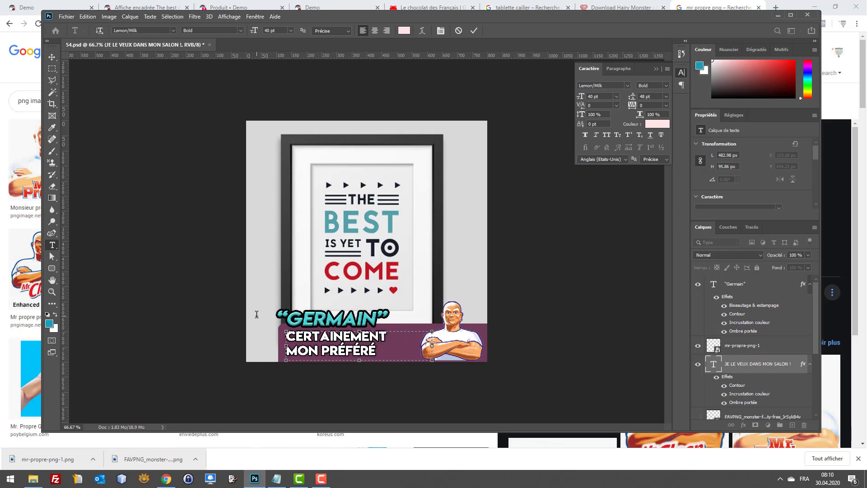
{"action": "left_click", "coordinate": [52, 68]}
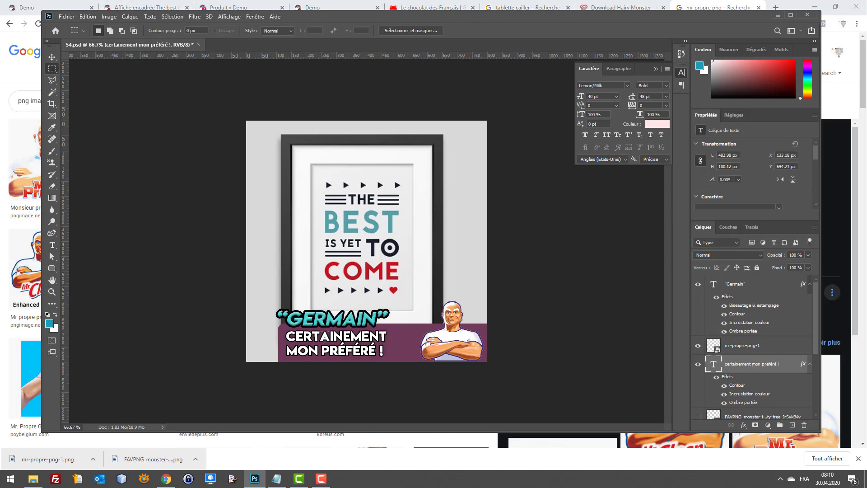
Select the mr-propre-png-1 layer and shift it slightly further down so the figure meets the image's bottom edge.
{"action": "left_click", "coordinate": [764, 350]}
{"action": "left_click", "coordinate": [51, 58]}
{"action": "key", "text": "Down"}
{"action": "key", "text": "Down"}
{"action": "key", "text": "Down"}
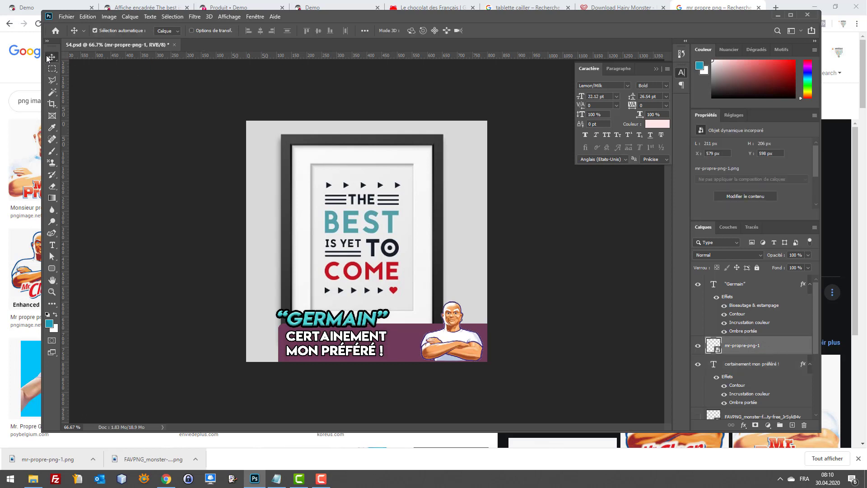
{"action": "key", "text": "Down"}
{"action": "key", "text": "Down"}
{"action": "key", "text": "Down"}
{"action": "key", "text": "Down"}
{"action": "key", "text": "Down"}
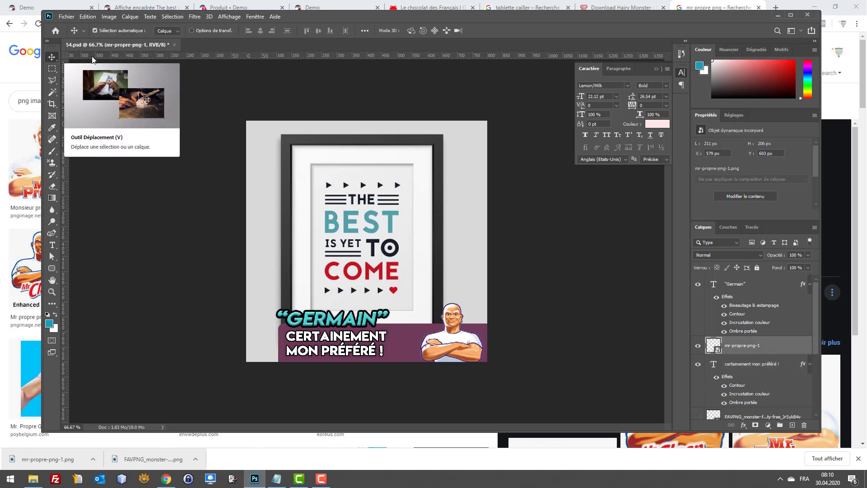
Export the composition for the web to the desktop as 54-3.jpg.
{"action": "key", "text": "ctrl+alt+shift+s"}
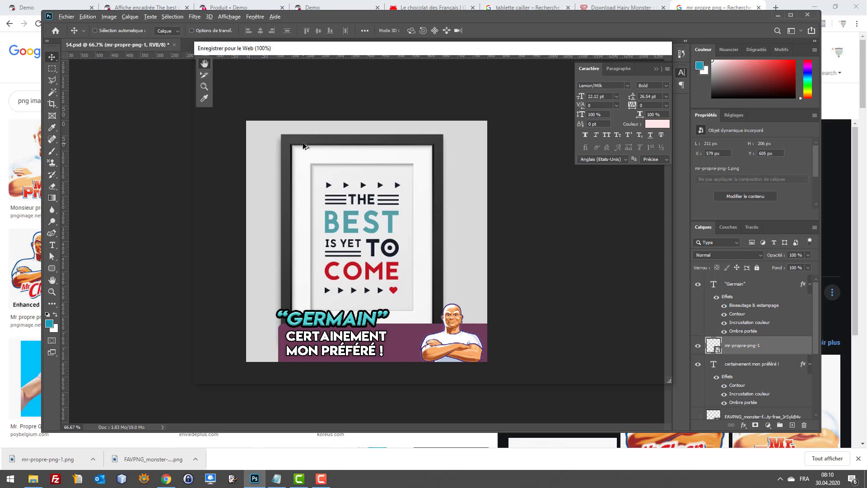
{"action": "left_click", "coordinate": [520, 374]}
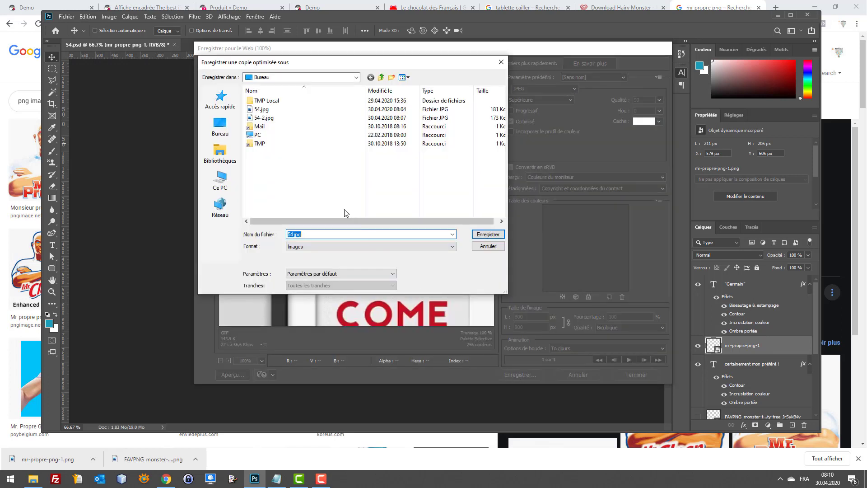
{"action": "left_click", "coordinate": [274, 112]}
{"action": "left_click", "coordinate": [275, 117]}
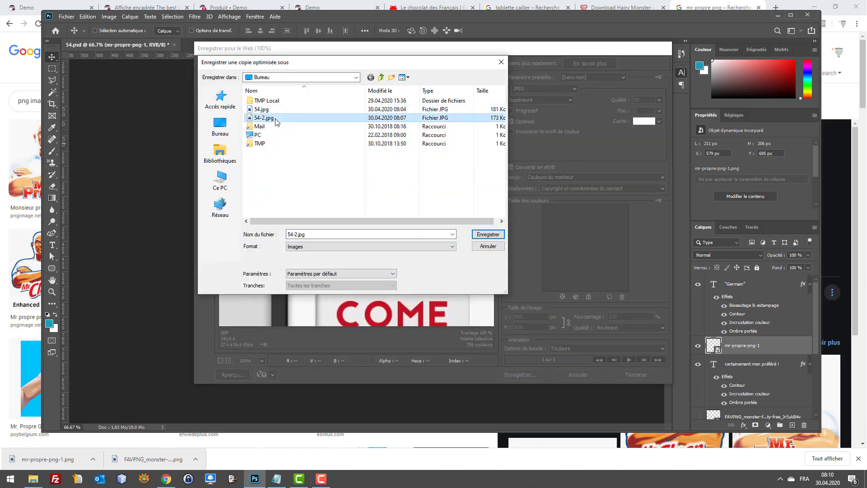
{"action": "left_click", "coordinate": [296, 234]}
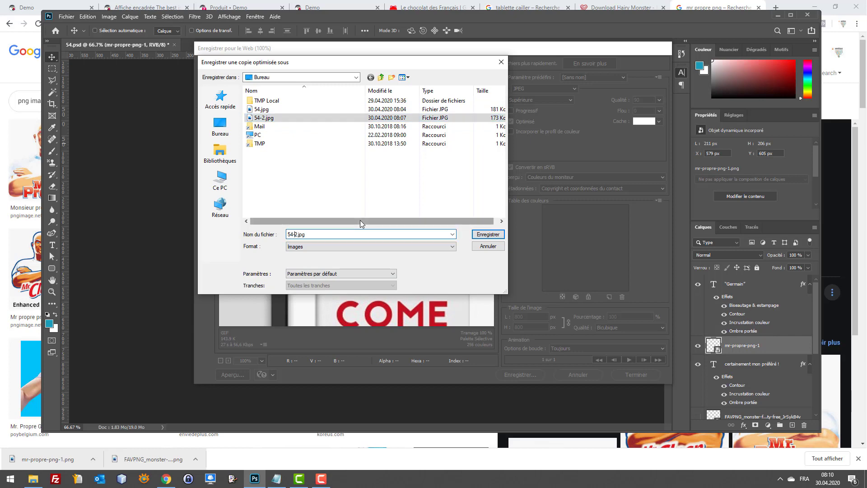
{"action": "key", "text": "Delete"}
{"action": "type", "text": "3"}
{"action": "key", "text": "Return"}
Switch back to the browser and look over the popular products on the storefront homepage.
{"action": "left_click", "coordinate": [226, 2]}
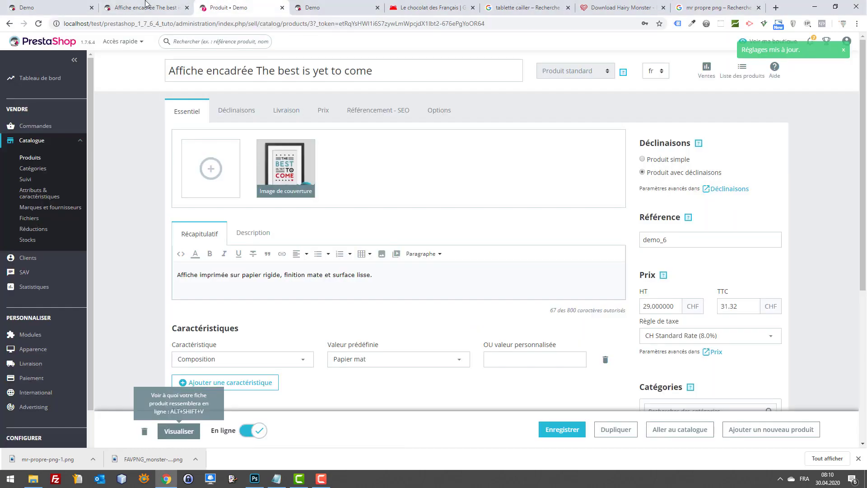
{"action": "left_click", "coordinate": [147, 6]}
{"action": "left_click", "coordinate": [68, 5]}
{"action": "scroll", "coordinate": [148, 96], "scroll_direction": "down", "scroll_amount": 1}
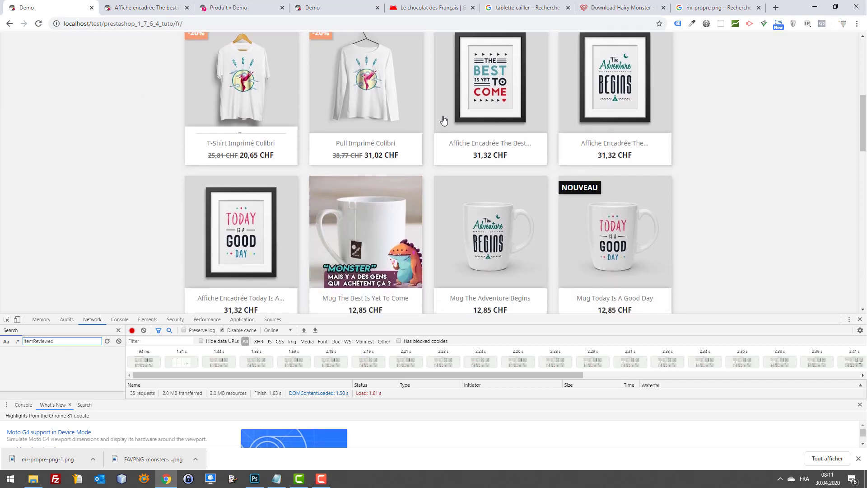
Refresh the storefront homepage and check the cover images of the popular products.
{"action": "scroll", "coordinate": [199, 110], "scroll_direction": "down", "scroll_amount": 3}
{"action": "scroll", "coordinate": [249, 126], "scroll_direction": "up", "scroll_amount": 6}
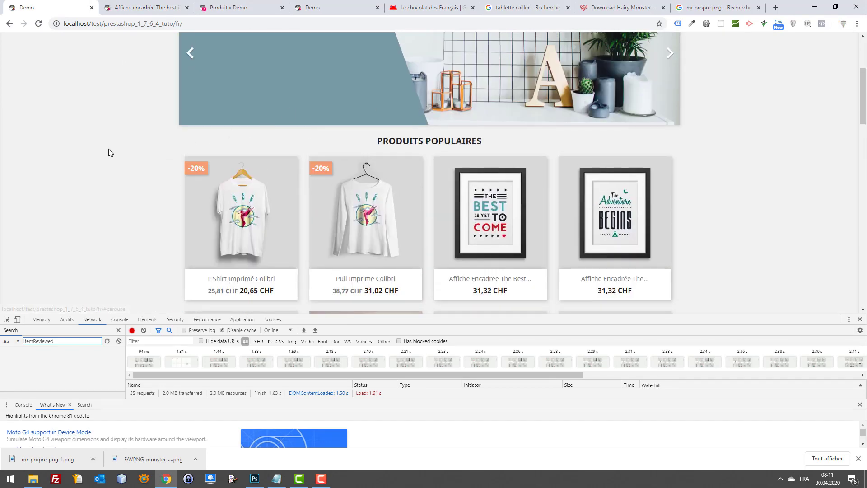
{"action": "key", "text": "F5"}
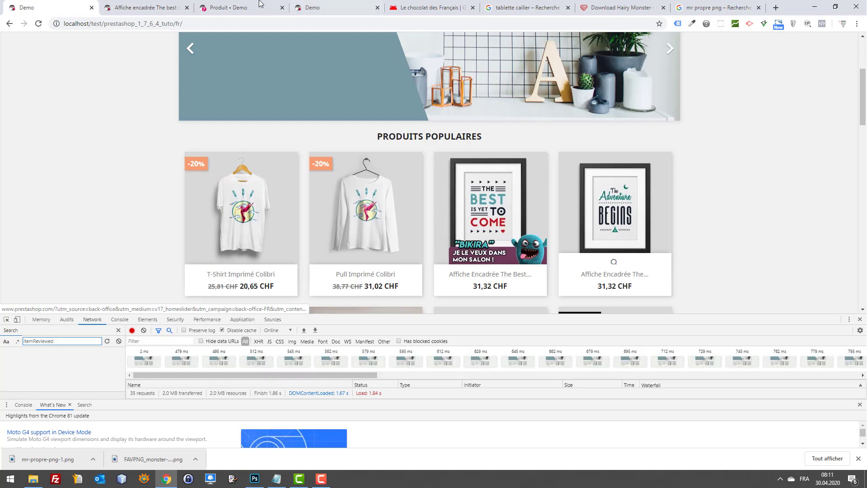
Filter the back-office product list to ID 4 and open Affiche encadrée The adventure begins for editing.
{"action": "left_click", "coordinate": [230, 7]}
{"action": "left_click", "coordinate": [26, 159]}
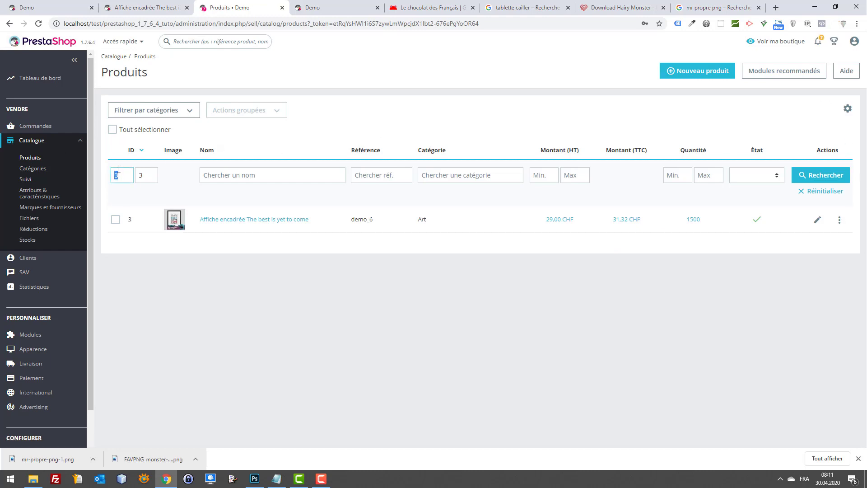
{"action": "key", "text": "BackSpace"}
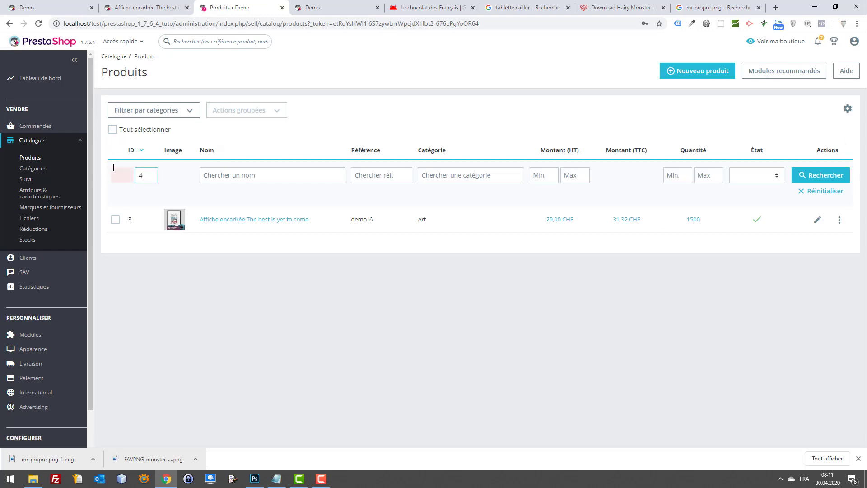
{"action": "type", "text": "3"}
{"action": "key", "text": "Return"}
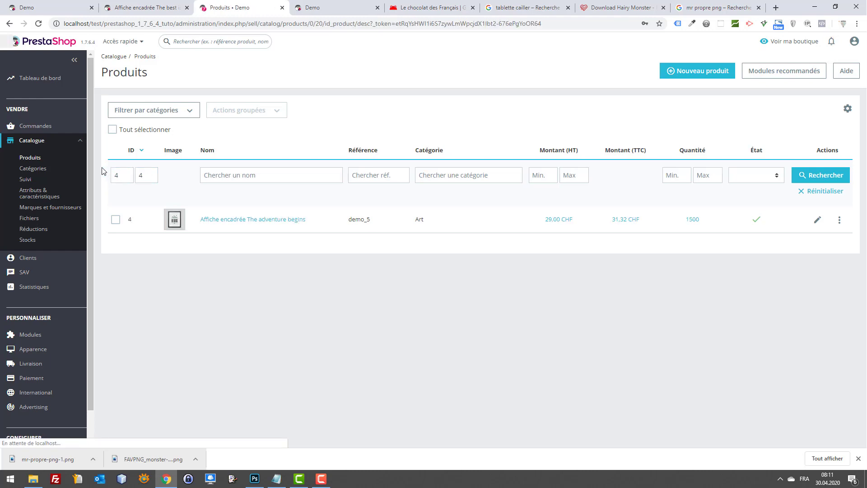
{"action": "left_click", "coordinate": [818, 221]}
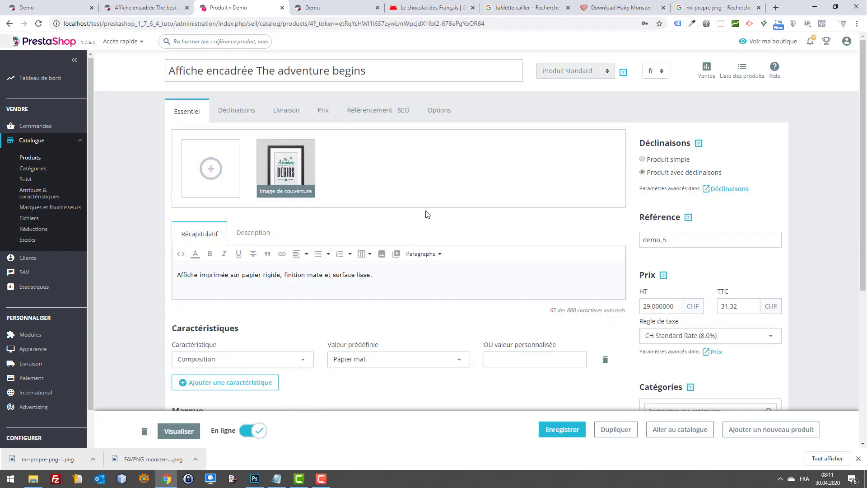
Upload 54-3.jpg from the desktop as a product image, place it ahead of the existing cover, and save the product.
{"action": "scroll", "coordinate": [426, 214], "scroll_direction": "down", "scroll_amount": 4}
{"action": "scroll", "coordinate": [394, 229], "scroll_direction": "up", "scroll_amount": 4}
{"action": "left_click", "coordinate": [207, 173]}
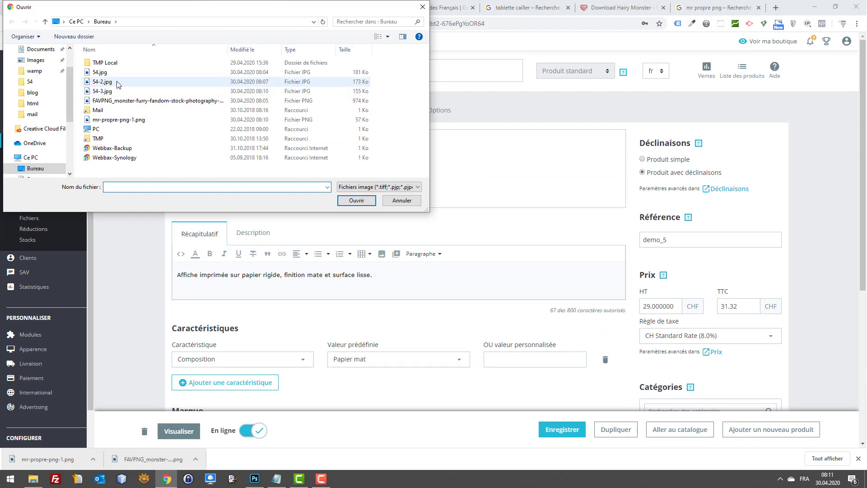
{"action": "double_click", "coordinate": [115, 91]}
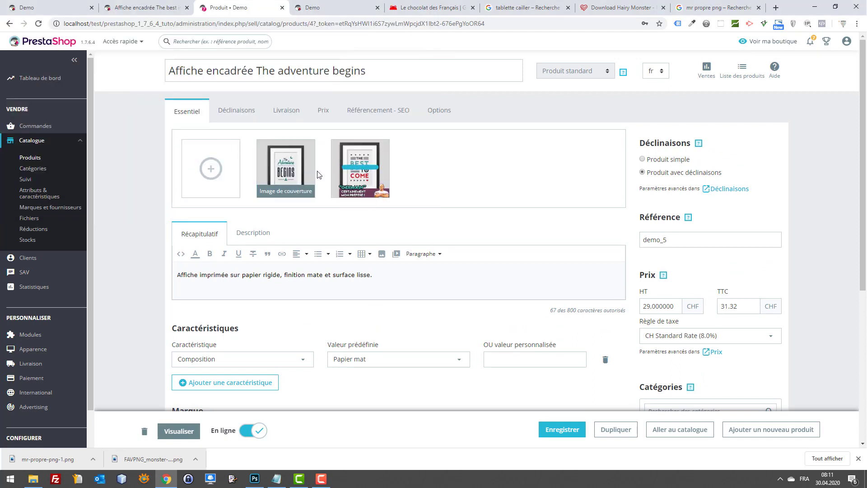
{"action": "left_click_drag", "start_coordinate": [355, 170], "coordinate": [292, 170]}
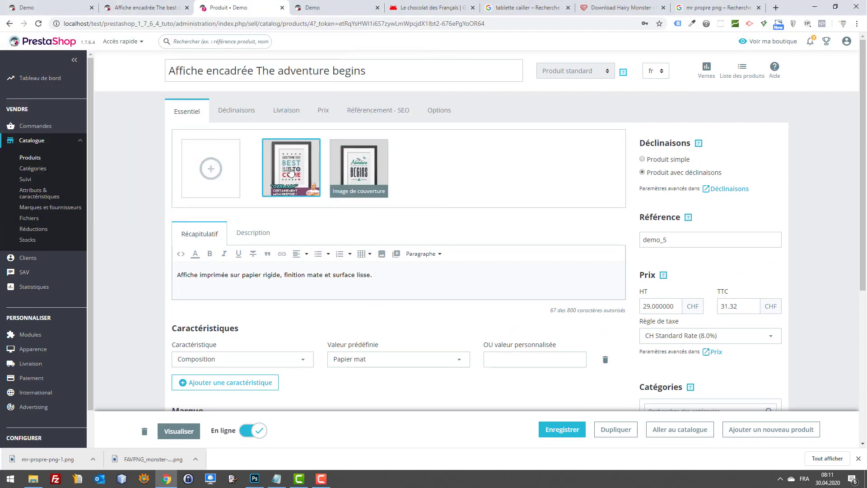
{"action": "left_click", "coordinate": [565, 430]}
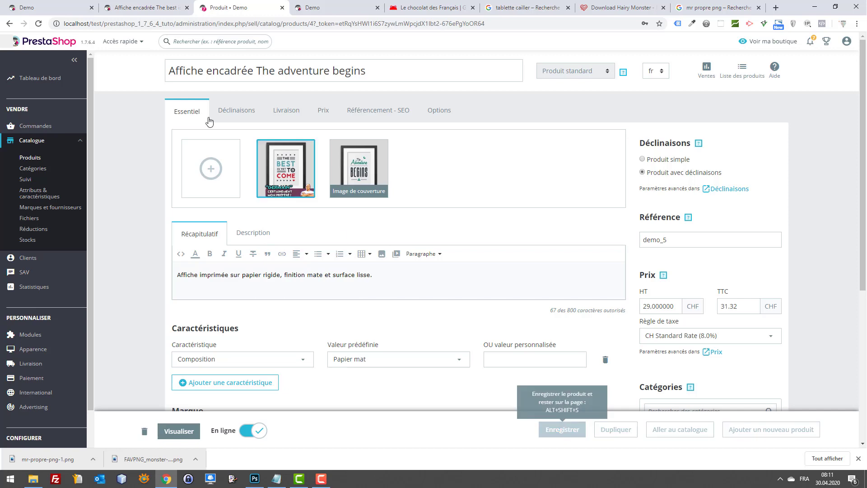
Refresh the storefront homepage and check the image of the fourth popular product, the The adventure begins poster.
{"action": "left_click", "coordinate": [49, 8]}
{"action": "key", "text": "F5"}
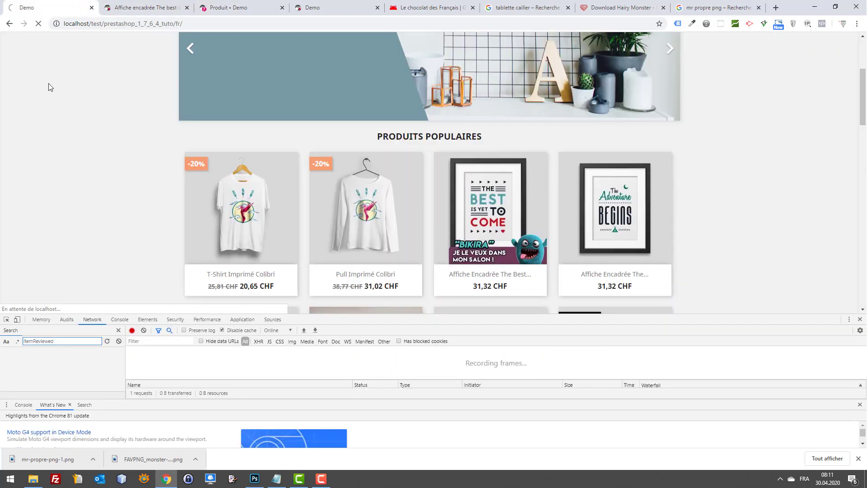
{"action": "scroll", "coordinate": [67, 121], "scroll_direction": "down", "scroll_amount": 4}
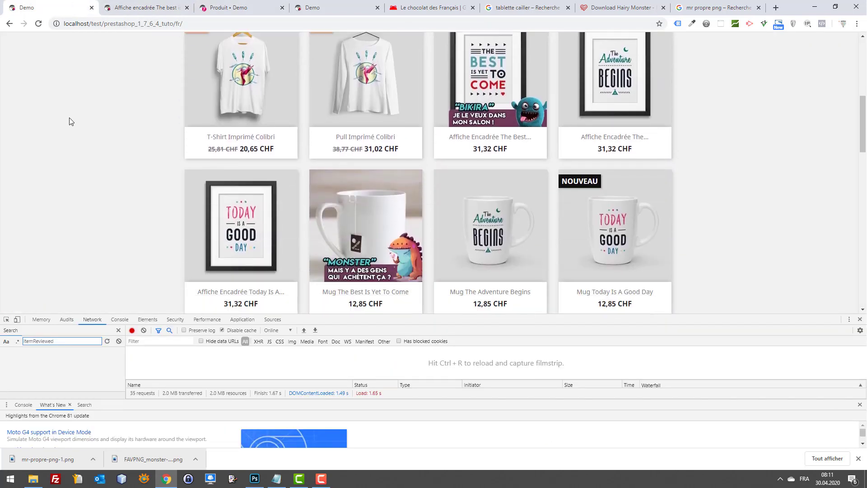
{"action": "scroll", "coordinate": [163, 125], "scroll_direction": "up", "scroll_amount": 2}
{"action": "left_click", "coordinate": [145, 8]}
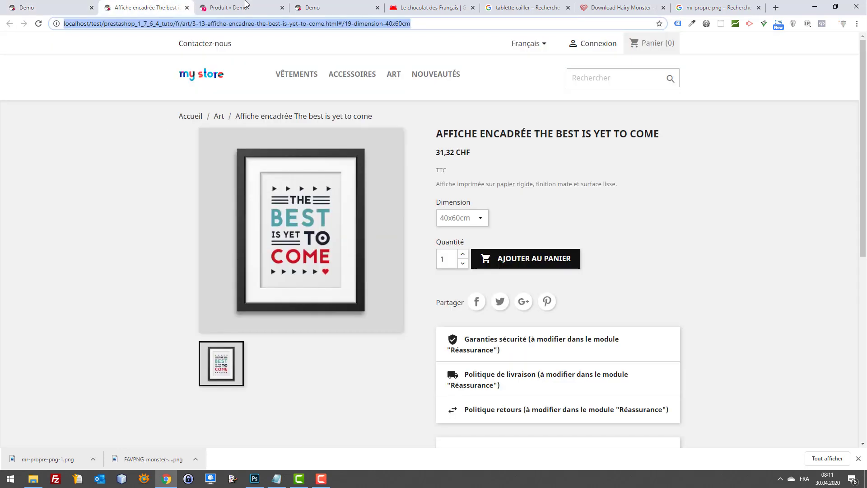
Return to the product editor, select the original The adventure begins cover image, and cancel its deletion.
{"action": "left_click", "coordinate": [253, 6]}
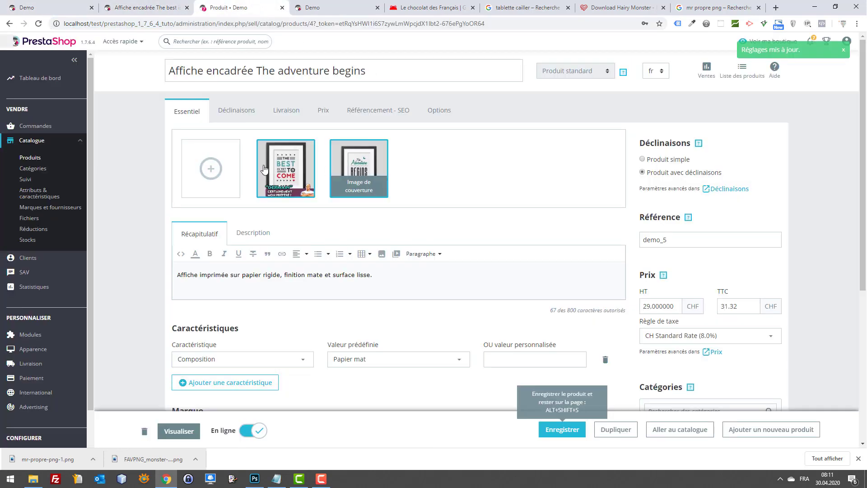
{"action": "left_click", "coordinate": [281, 165]}
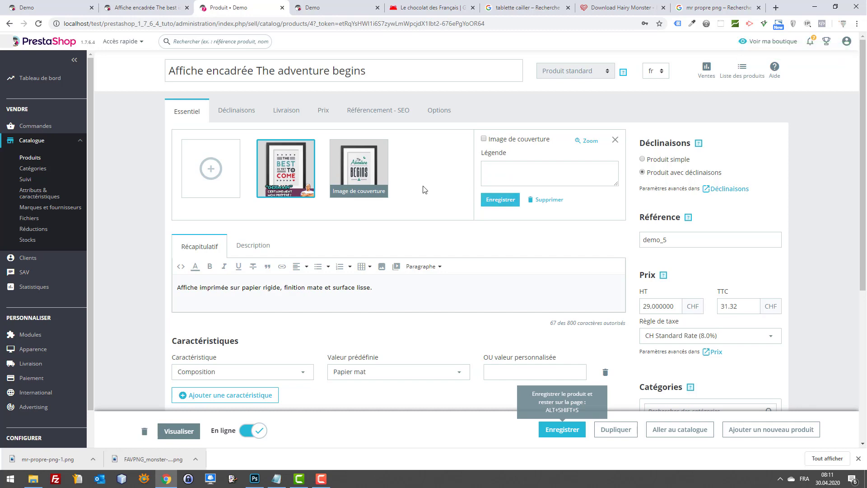
{"action": "left_click", "coordinate": [360, 173]}
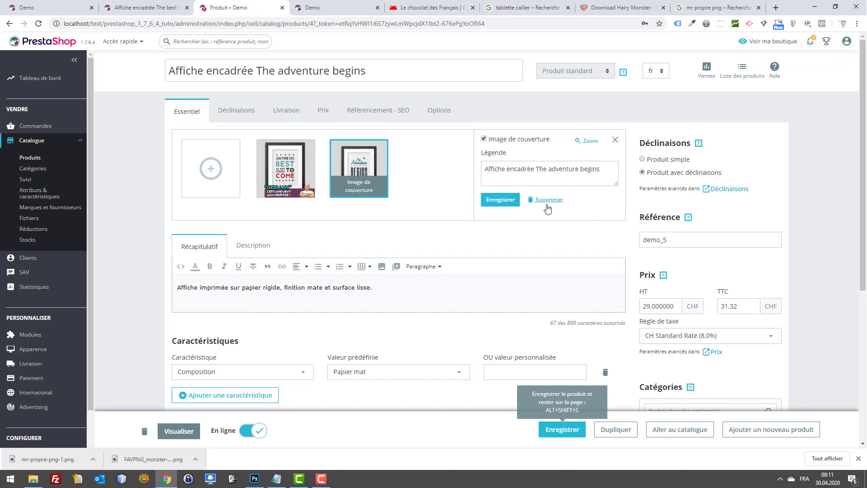
{"action": "left_click", "coordinate": [545, 203]}
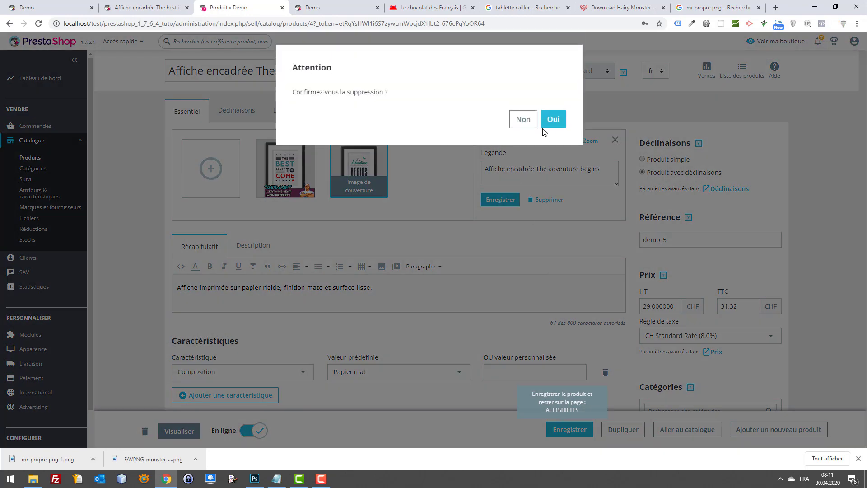
{"action": "left_click", "coordinate": [521, 120]}
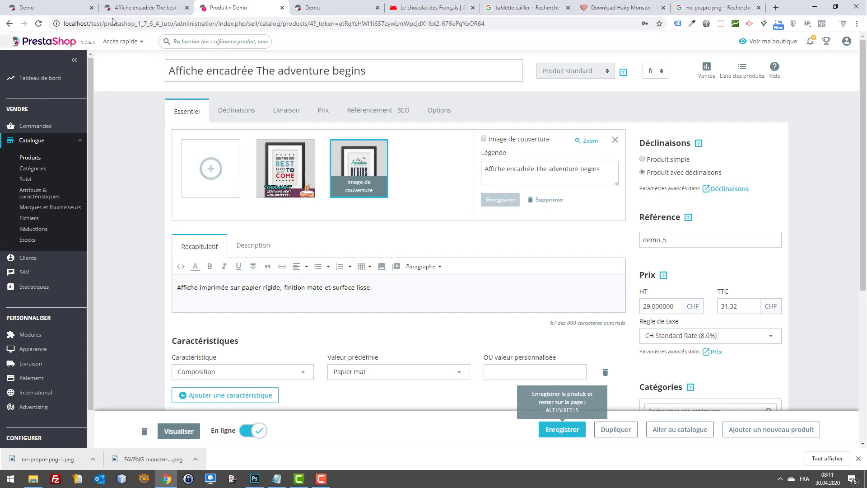
Reload the storefront homepage again to compare the framed posters' cover images.
{"action": "left_click", "coordinate": [135, 7]}
{"action": "left_click", "coordinate": [91, 5]}
{"action": "key", "text": "F5"}
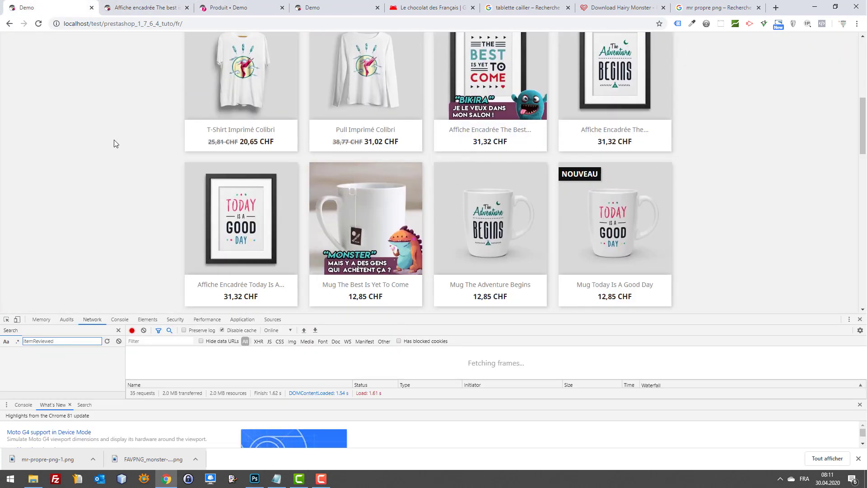
Back in the product editor, delete the original cover image of Affiche encadrée The adventure begins.
{"action": "left_click", "coordinate": [166, 3]}
{"action": "left_click", "coordinate": [226, 7]}
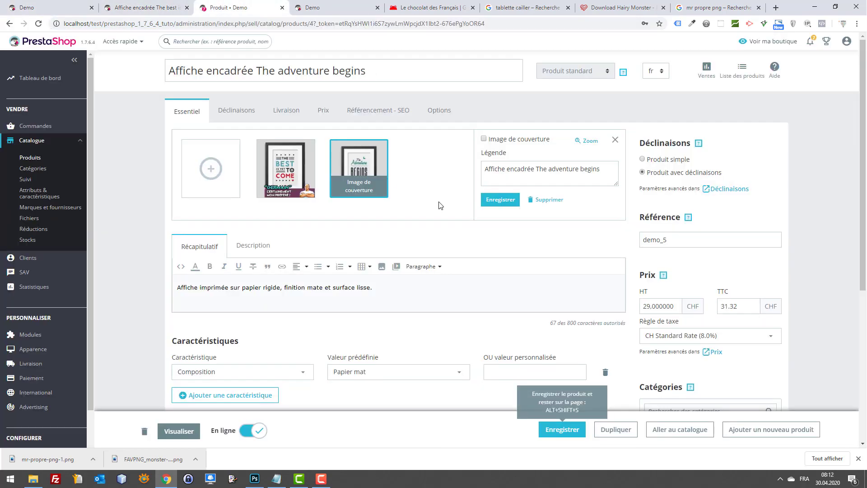
{"action": "left_click", "coordinate": [537, 201]}
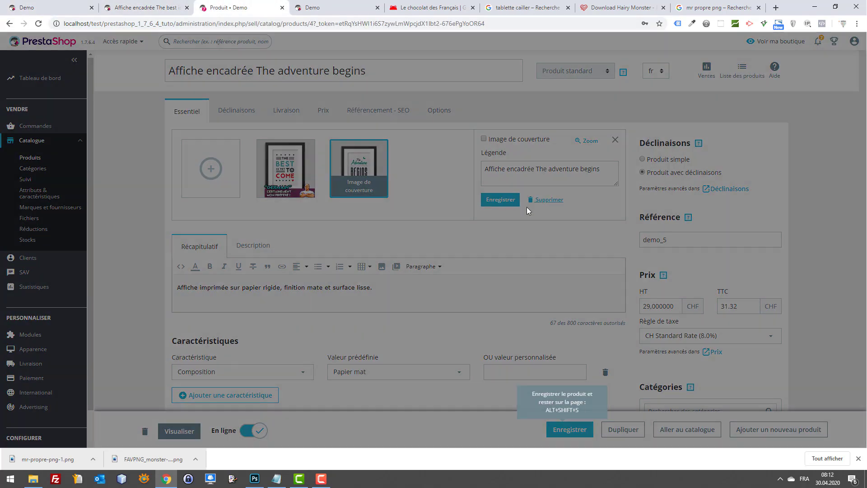
{"action": "left_click", "coordinate": [553, 118]}
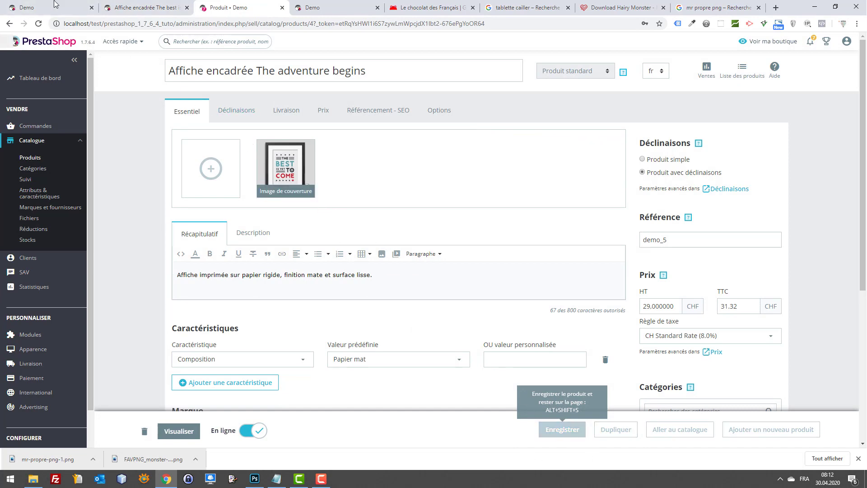
Close the developer tools on the storefront homepage and look over the captioned covers among the popular products.
{"action": "left_click", "coordinate": [27, 7]}
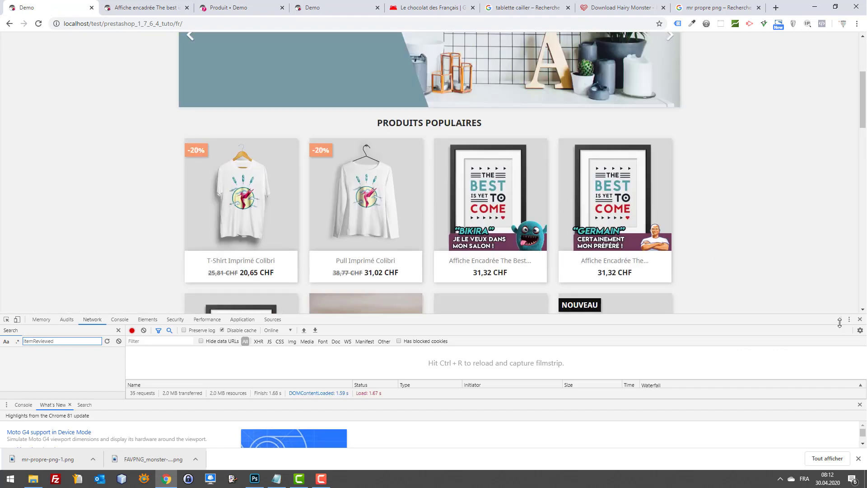
{"action": "left_click", "coordinate": [860, 319]}
{"action": "scroll", "coordinate": [771, 274], "scroll_direction": "down", "scroll_amount": 2}
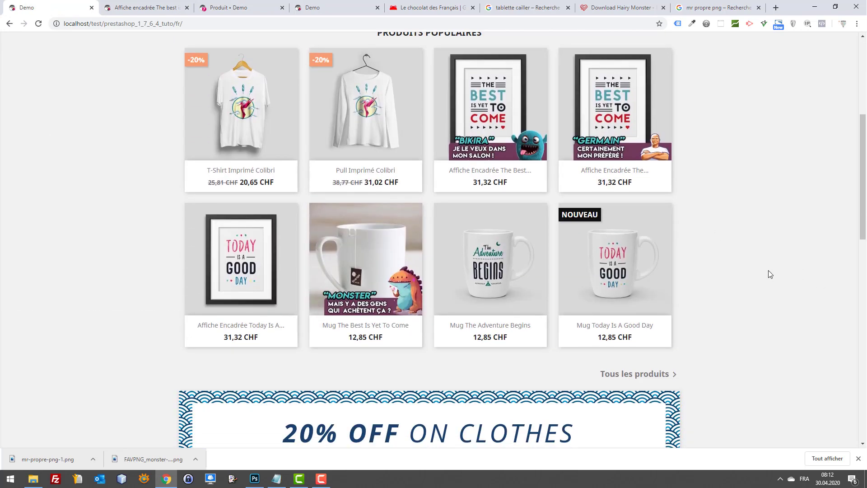
{"action": "scroll", "coordinate": [769, 270], "scroll_direction": "up", "scroll_amount": 3}
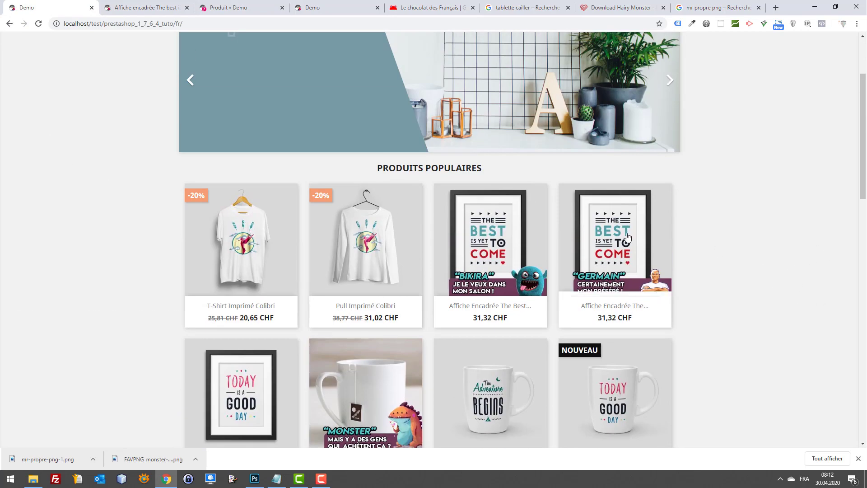
{"action": "scroll", "coordinate": [695, 277], "scroll_direction": "down", "scroll_amount": 2}
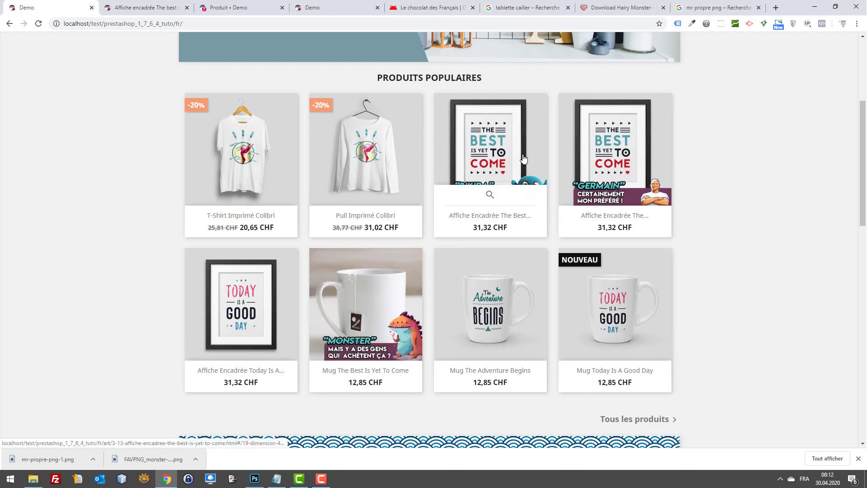
Open the back-office product list and place its browser tab next to the storefront homepage tab.
{"action": "left_click", "coordinate": [253, 6]}
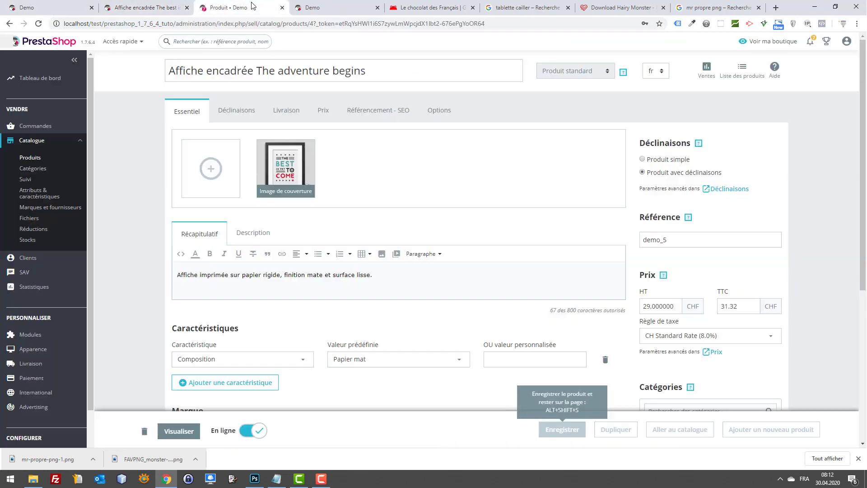
{"action": "left_click", "coordinate": [37, 166]}
{"action": "left_click_drag", "start_coordinate": [203, 7], "coordinate": [112, 7]}
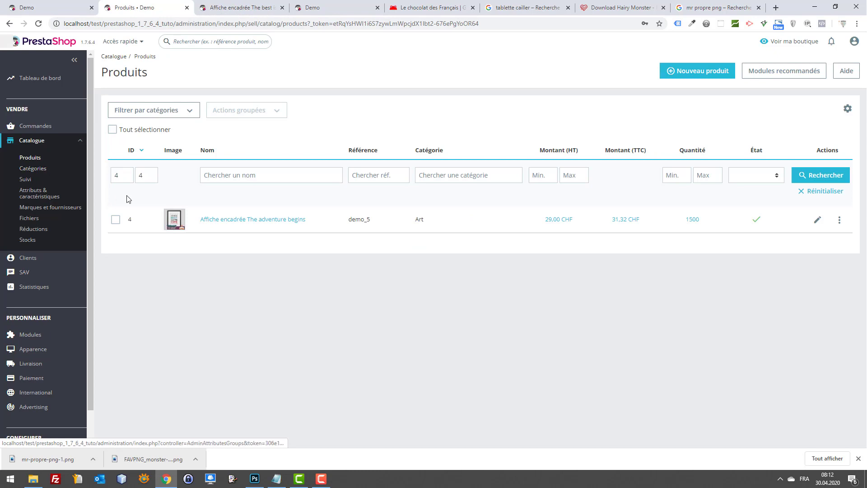
Filter the product list by the Accueil category and reset the ID filter.
{"action": "left_click", "coordinate": [180, 112]}
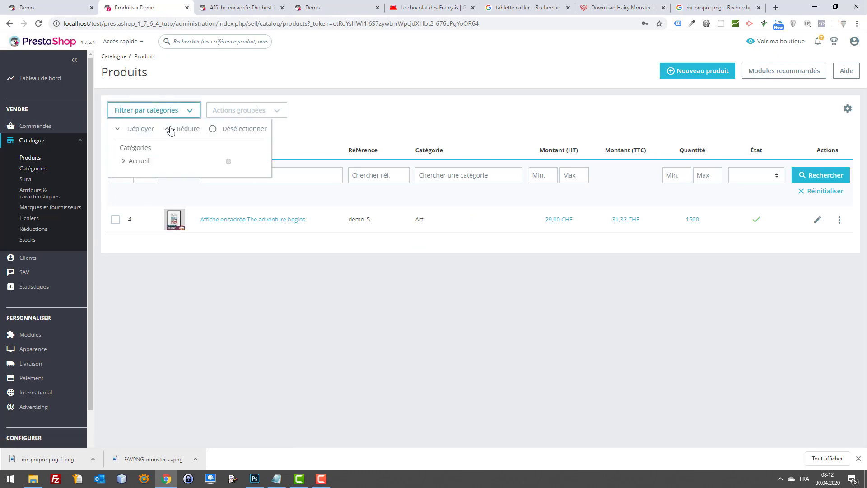
{"action": "left_click", "coordinate": [228, 163]}
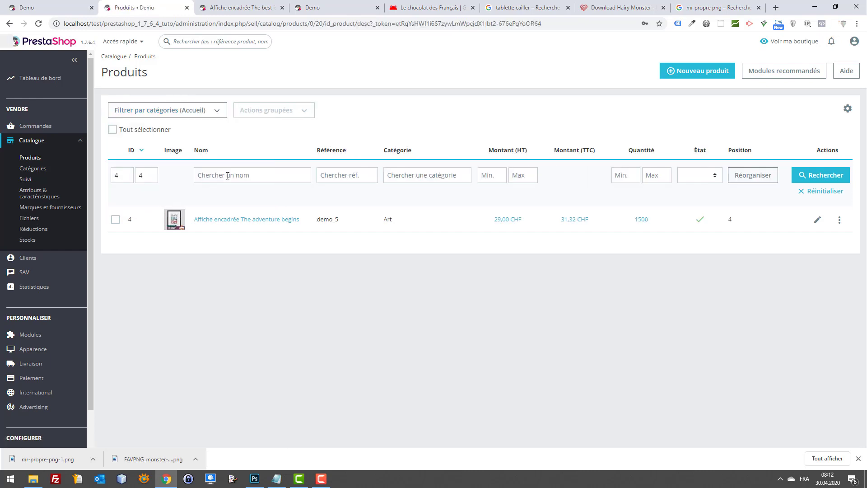
{"action": "left_click", "coordinate": [813, 192]}
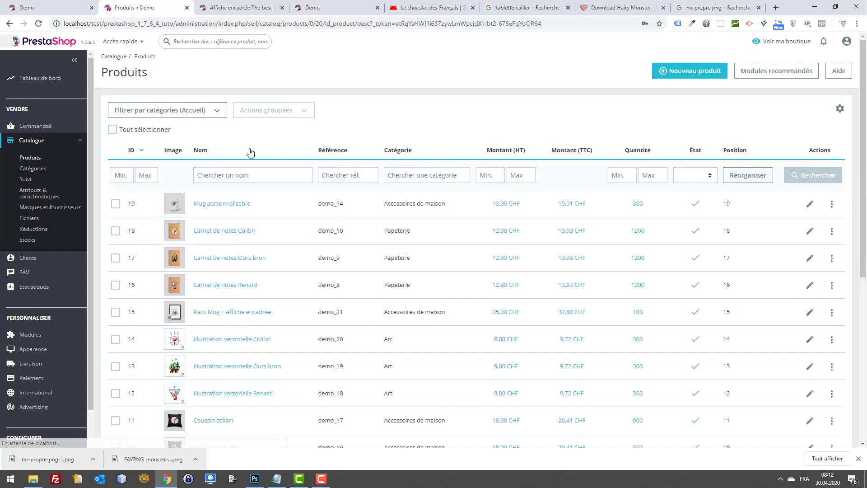
Look through the Accueil products and their positions, and compare them with the storefront's popular products.
{"action": "left_click", "coordinate": [199, 115]}
{"action": "left_click", "coordinate": [402, 120]}
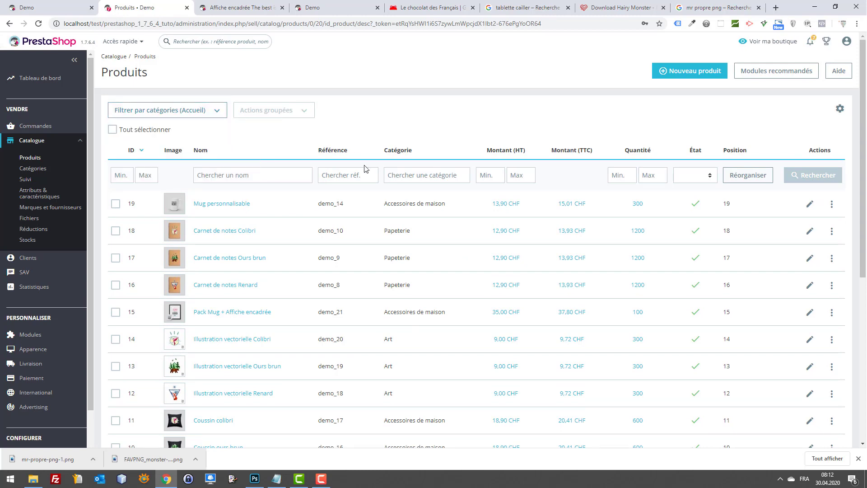
{"action": "scroll", "coordinate": [244, 150], "scroll_direction": "down", "scroll_amount": 5}
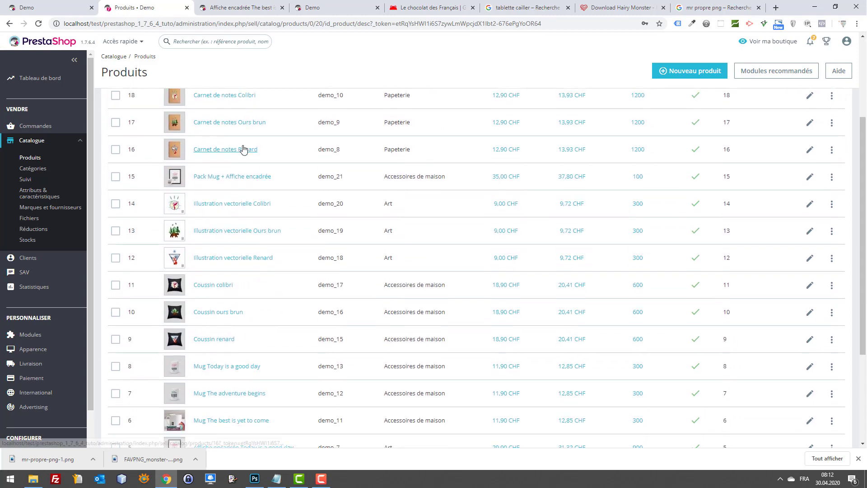
{"action": "scroll", "coordinate": [245, 151], "scroll_direction": "up", "scroll_amount": 5}
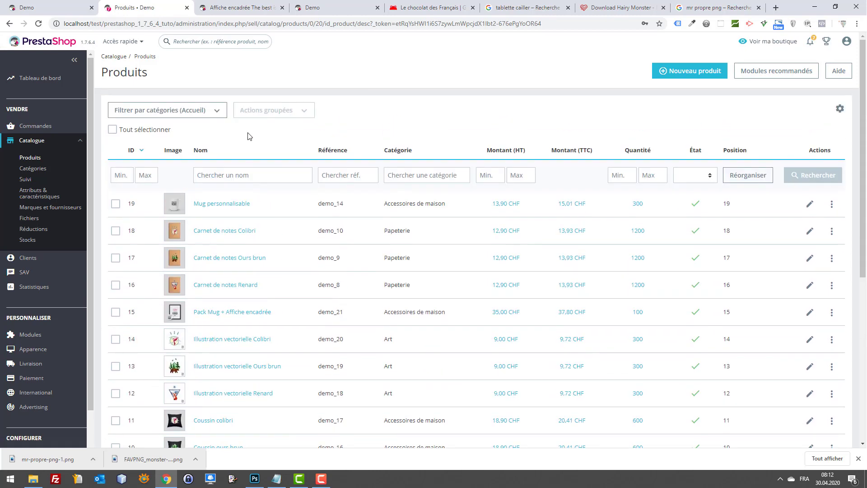
{"action": "left_click", "coordinate": [195, 116]}
{"action": "left_click", "coordinate": [309, 101]}
{"action": "left_click", "coordinate": [67, 8]}
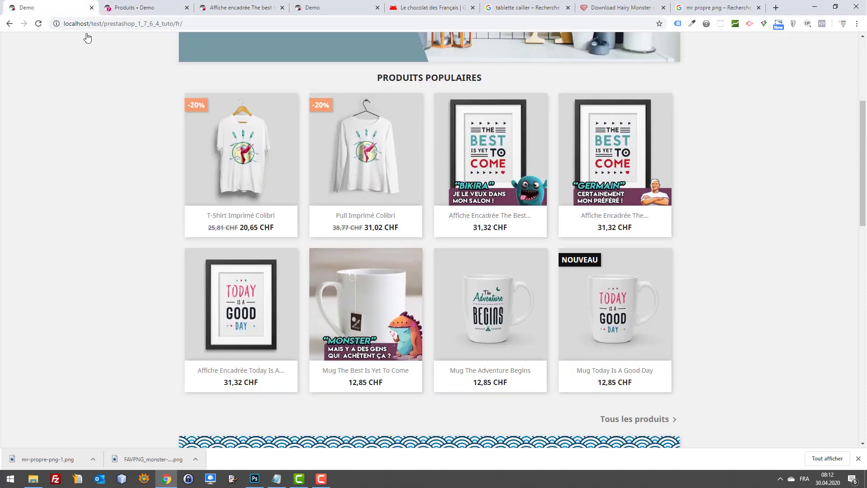
Compare the storefront homepage's popular products with the Accueil products and their positions in the back-office list.
{"action": "scroll", "coordinate": [124, 128], "scroll_direction": "up", "scroll_amount": 3}
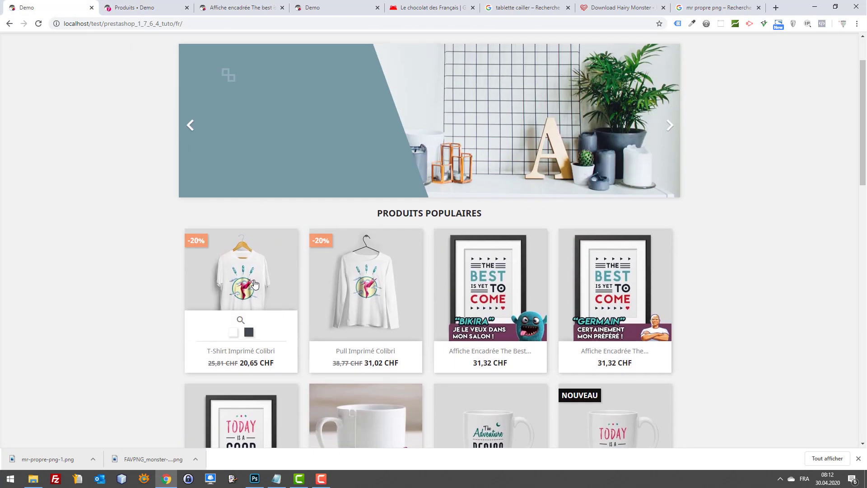
{"action": "scroll", "coordinate": [170, 183], "scroll_direction": "down", "scroll_amount": 2}
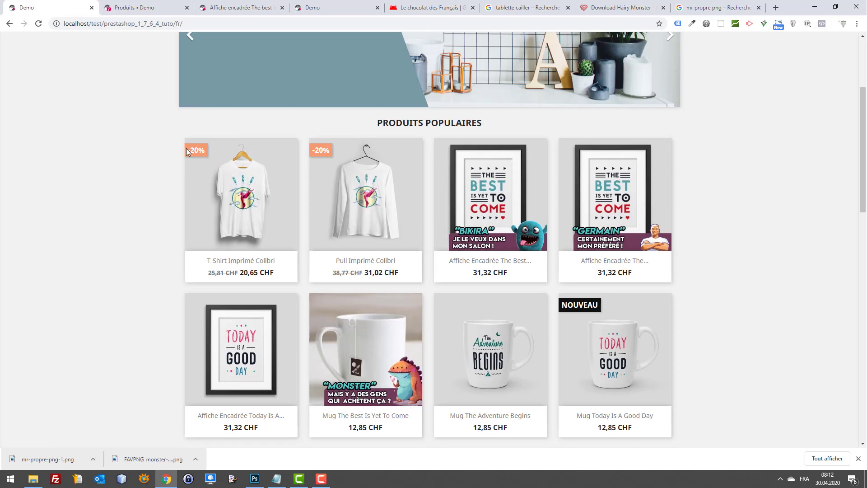
{"action": "left_click", "coordinate": [143, 7]}
{"action": "scroll", "coordinate": [456, 203], "scroll_direction": "down", "scroll_amount": 6}
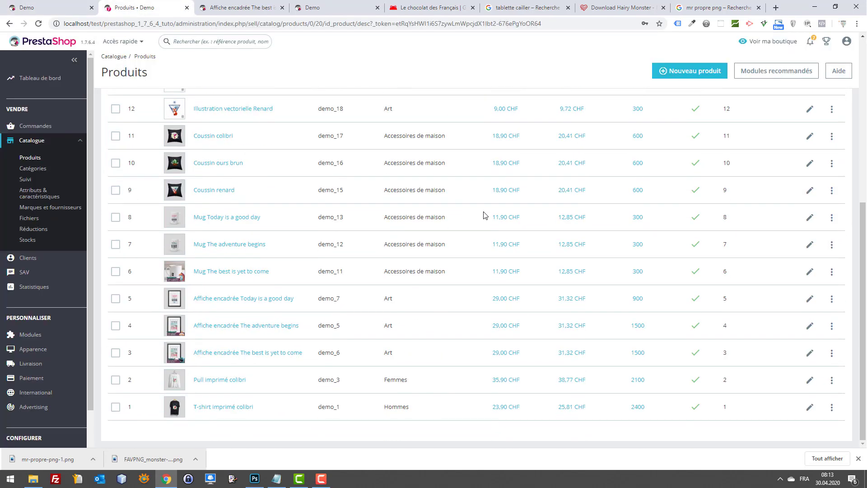
{"action": "scroll", "coordinate": [532, 245], "scroll_direction": "up", "scroll_amount": 6}
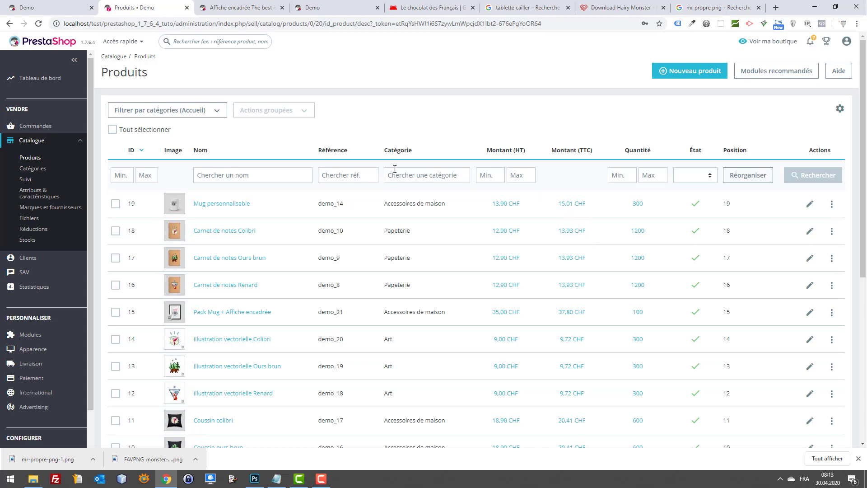
Clear the product list's category filter and filter it by Accueil again.
{"action": "left_click", "coordinate": [181, 111]}
{"action": "left_click", "coordinate": [123, 162]}
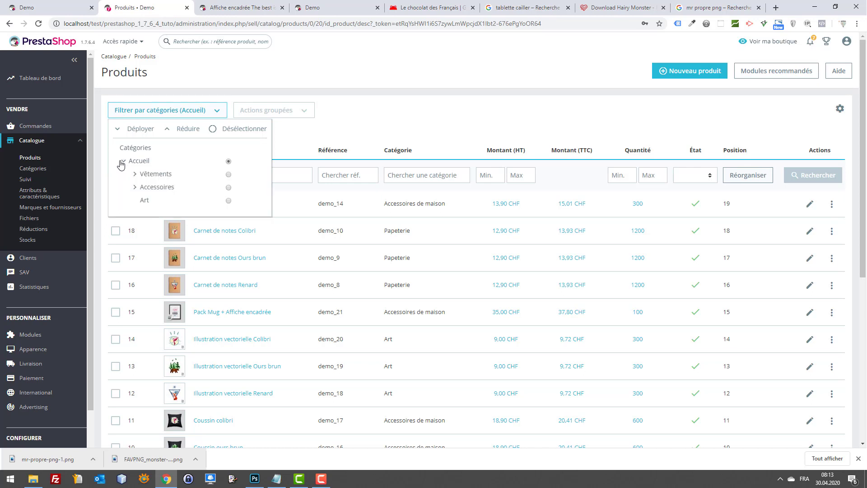
{"action": "left_click", "coordinate": [212, 130]}
{"action": "left_click", "coordinate": [144, 114]}
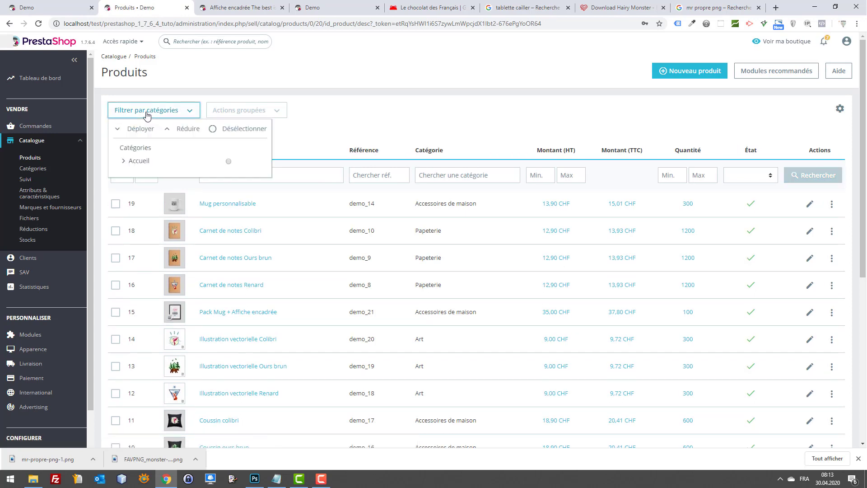
{"action": "left_click", "coordinate": [229, 161]}
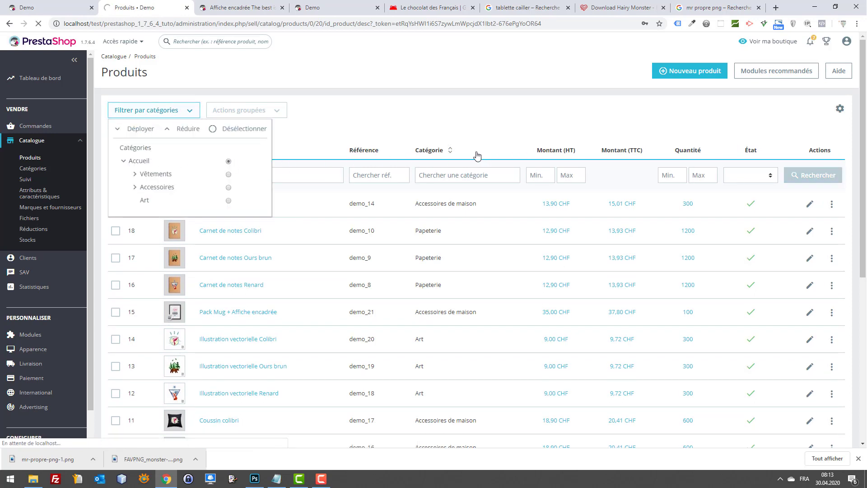
Look through the filtered Accueil products and their position order down to the first position.
{"action": "scroll", "coordinate": [473, 192], "scroll_direction": "down", "scroll_amount": 5}
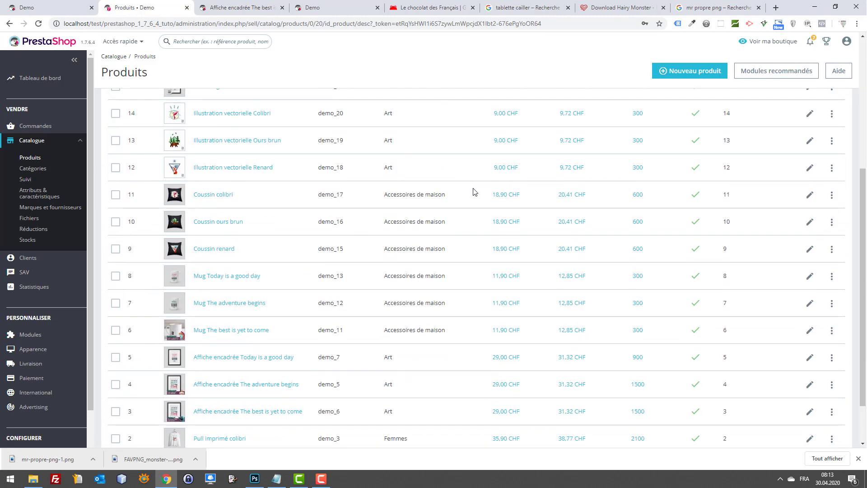
{"action": "scroll", "coordinate": [472, 192], "scroll_direction": "up", "scroll_amount": 5}
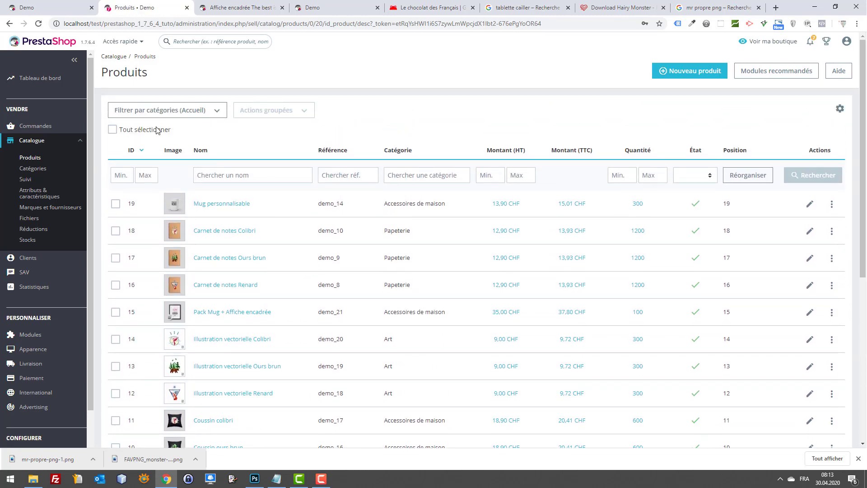
{"action": "scroll", "coordinate": [336, 170], "scroll_direction": "down", "scroll_amount": 6}
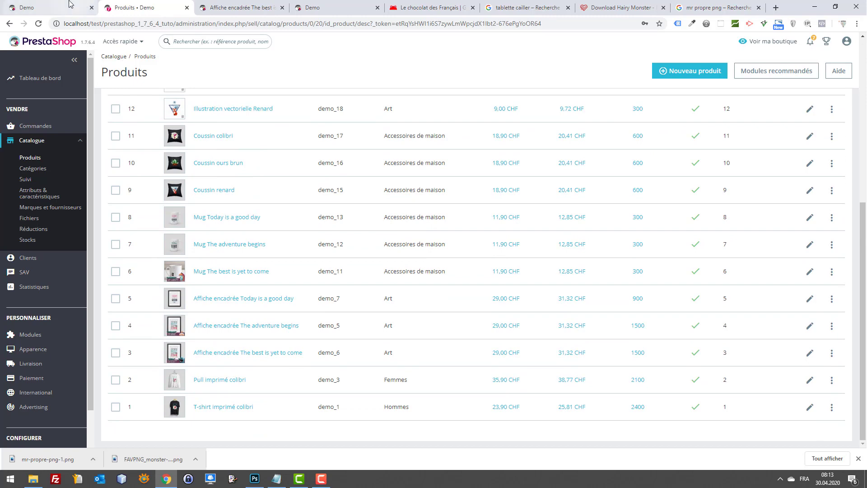
Return to the storefront homepage and look over the order of its popular products and the captioned covers.
{"action": "left_click", "coordinate": [45, 7]}
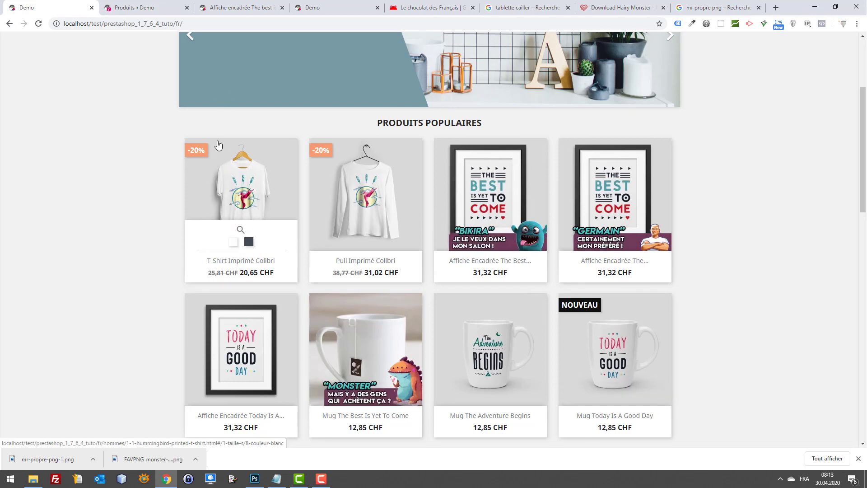
{"action": "scroll", "coordinate": [126, 64], "scroll_direction": "down", "scroll_amount": 1}
{"action": "scroll", "coordinate": [158, 120], "scroll_direction": "up", "scroll_amount": 4}
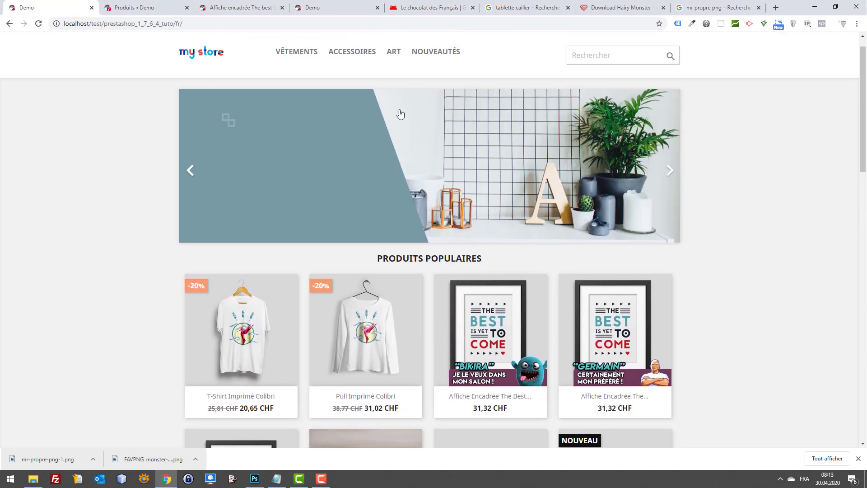
{"action": "scroll", "coordinate": [549, 247], "scroll_direction": "down", "scroll_amount": 2}
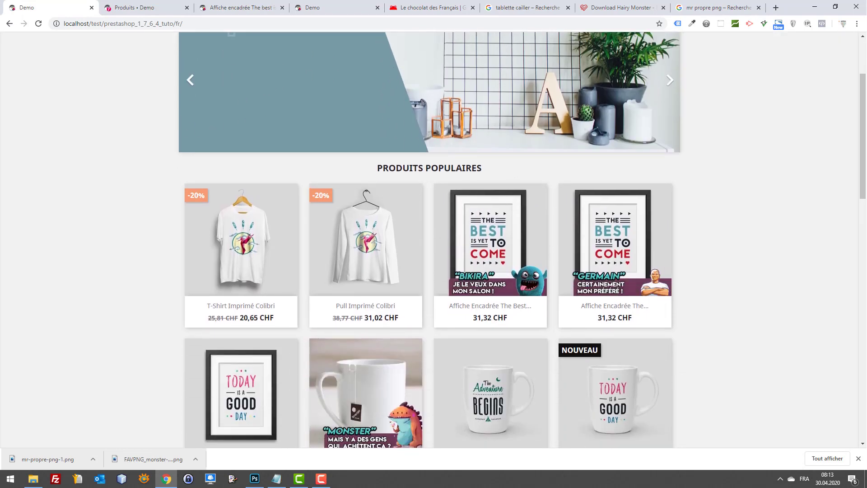
{"action": "scroll", "coordinate": [498, 244], "scroll_direction": "up", "scroll_amount": 2}
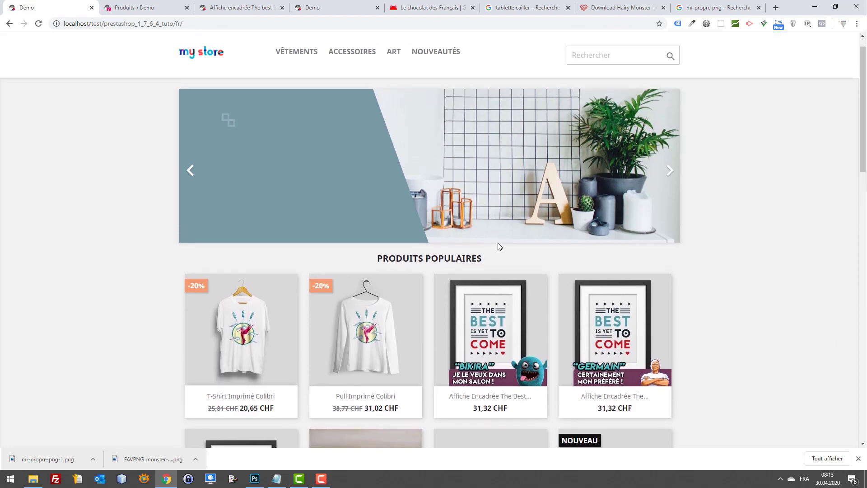
{"action": "scroll", "coordinate": [517, 243], "scroll_direction": "down", "scroll_amount": 1}
{"action": "scroll", "coordinate": [518, 242], "scroll_direction": "down", "scroll_amount": 3}
Open the storefront's Vêtements and Accessoires categories and look over their product covers.
{"action": "scroll", "coordinate": [396, 207], "scroll_direction": "up", "scroll_amount": 5}
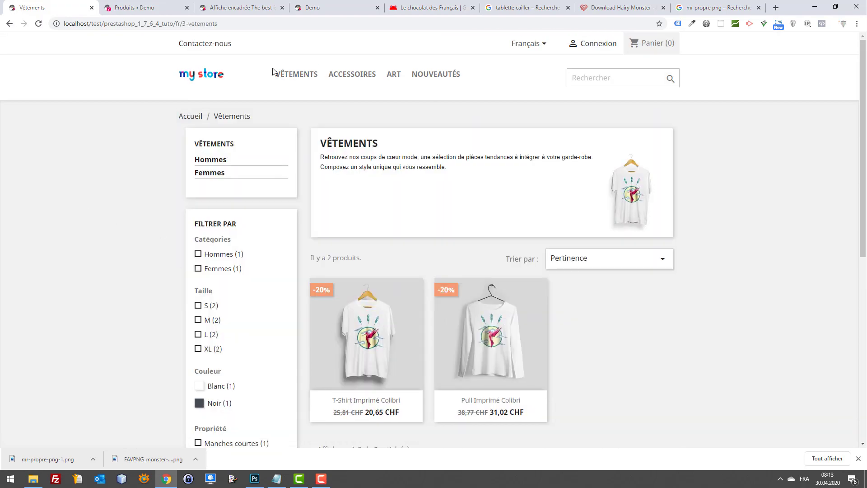
{"action": "left_click", "coordinate": [354, 75]}
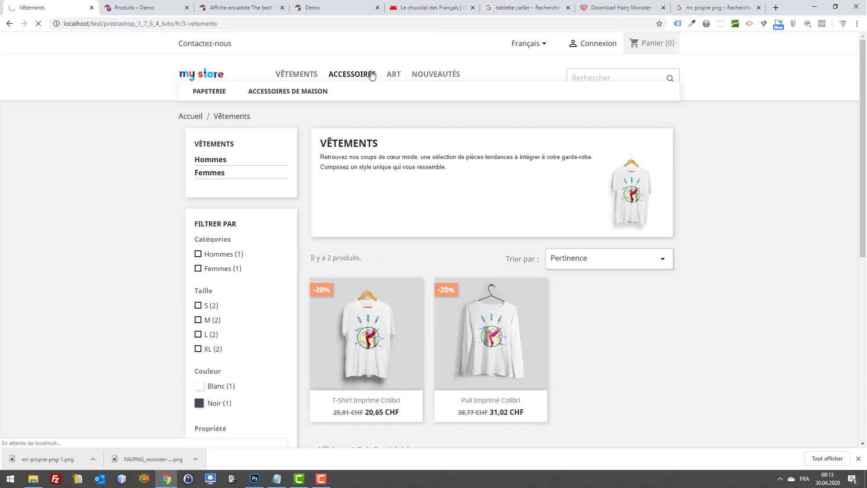
{"action": "scroll", "coordinate": [407, 101], "scroll_direction": "down", "scroll_amount": 7}
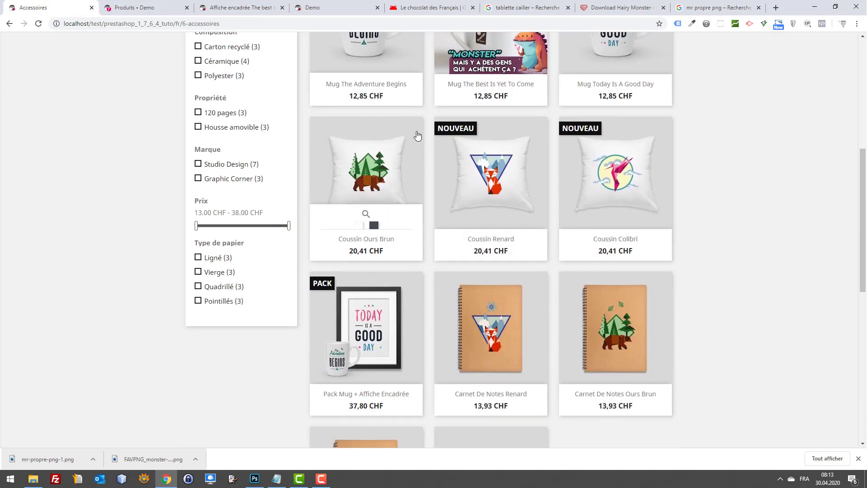
{"action": "scroll", "coordinate": [420, 149], "scroll_direction": "up", "scroll_amount": 2}
{"action": "scroll", "coordinate": [420, 149], "scroll_direction": "down", "scroll_amount": 5}
{"action": "scroll", "coordinate": [547, 195], "scroll_direction": "up", "scroll_amount": 9}
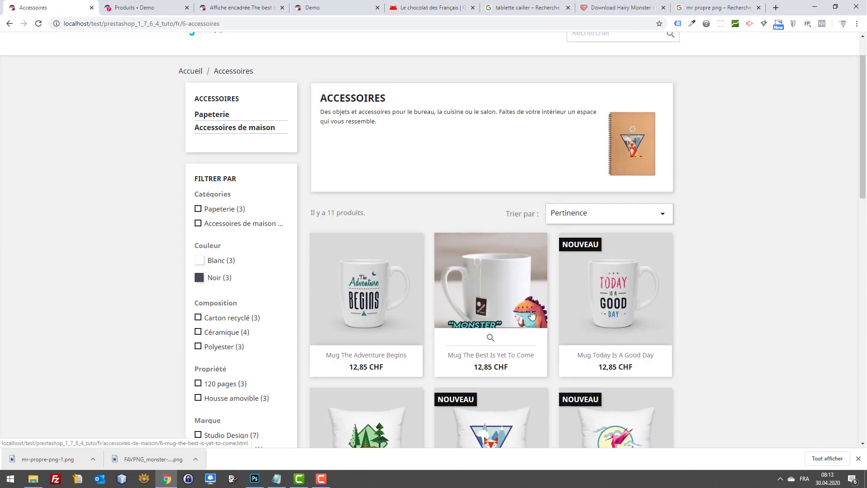
Open the new products page and the Art category, and look over the captioned poster covers.
{"action": "scroll", "coordinate": [294, 50], "scroll_direction": "up", "scroll_amount": 1}
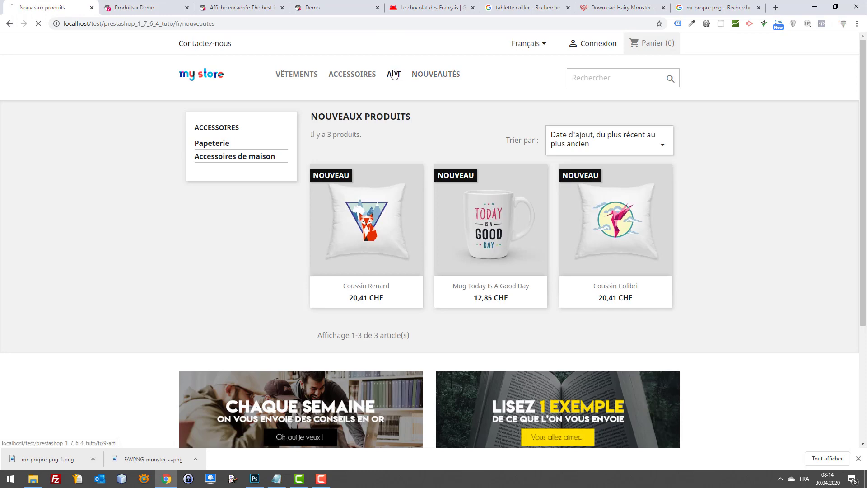
{"action": "left_click", "coordinate": [389, 74]}
{"action": "scroll", "coordinate": [480, 226], "scroll_direction": "down", "scroll_amount": 4}
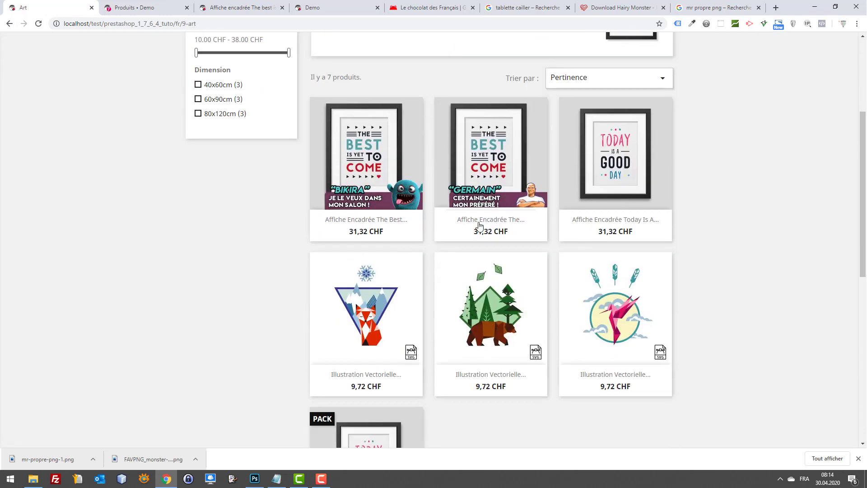
{"action": "mouse_move", "coordinate": [518, 200]}
Open qoqa.ch in a new browser tab and look through its NETGEAR Orbi offer page from the product visuals to the specifications.
{"action": "key", "text": "ctrl+t"}
{"action": "type", "text": "qoqa.ch"}
{"action": "key", "text": "Return"}
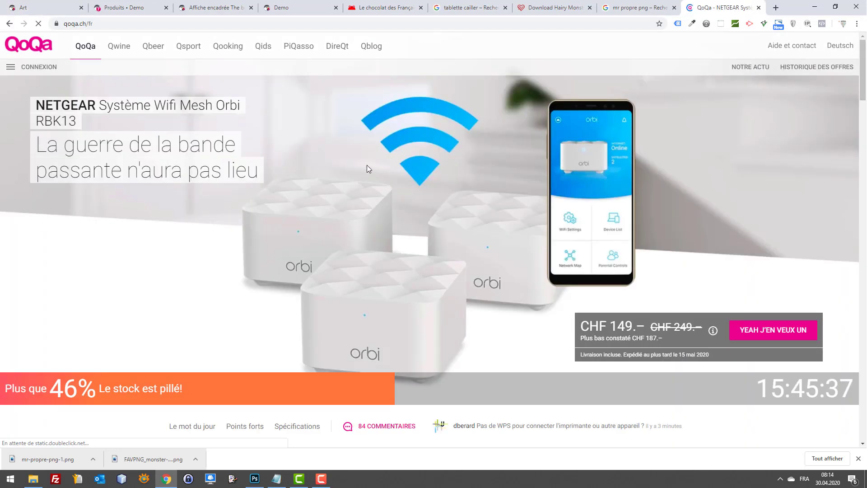
{"action": "scroll", "coordinate": [555, 215], "scroll_direction": "down", "scroll_amount": 15}
{"action": "scroll", "coordinate": [549, 214], "scroll_direction": "up", "scroll_amount": 15}
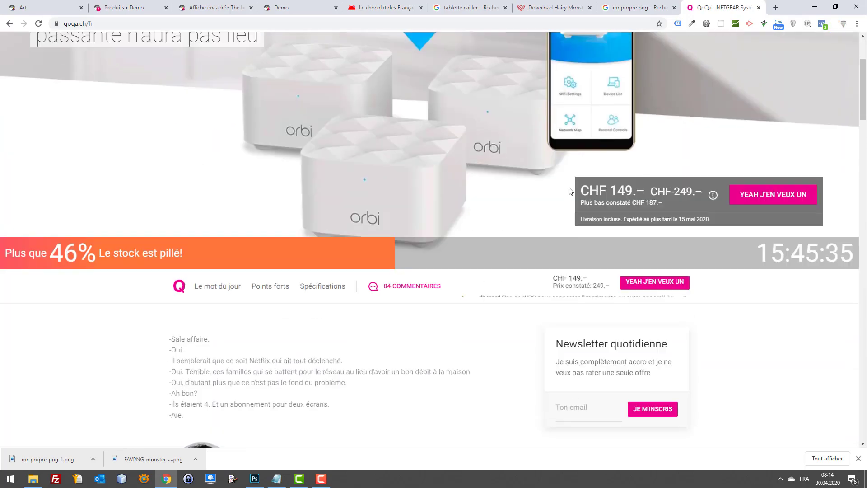
{"action": "scroll", "coordinate": [622, 193], "scroll_direction": "down", "scroll_amount": 9}
{"action": "scroll", "coordinate": [622, 193], "scroll_direction": "down", "scroll_amount": 20}
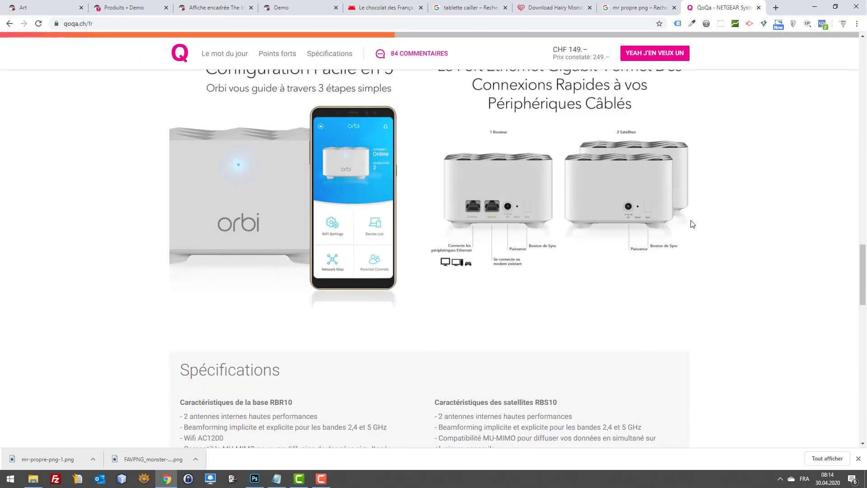
{"action": "scroll", "coordinate": [764, 259], "scroll_direction": "up", "scroll_amount": 5}
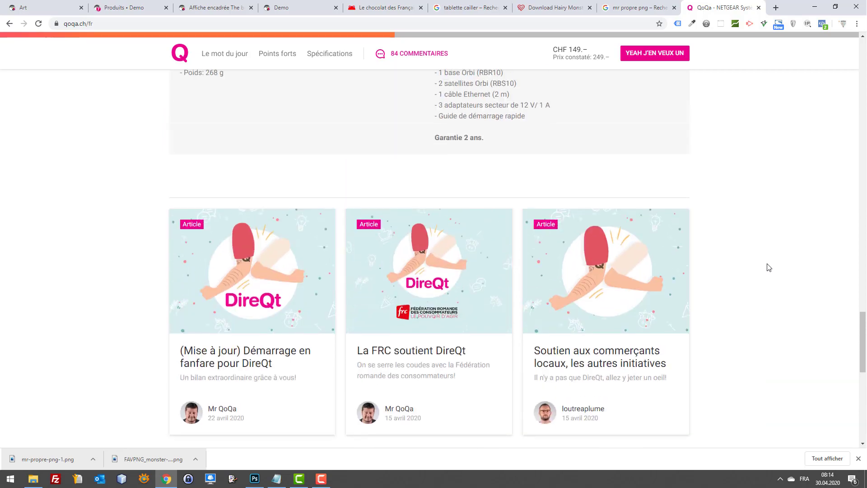
{"action": "scroll", "coordinate": [789, 269], "scroll_direction": "down", "scroll_amount": 10}
{"action": "scroll", "coordinate": [803, 307], "scroll_direction": "up", "scroll_amount": 18}
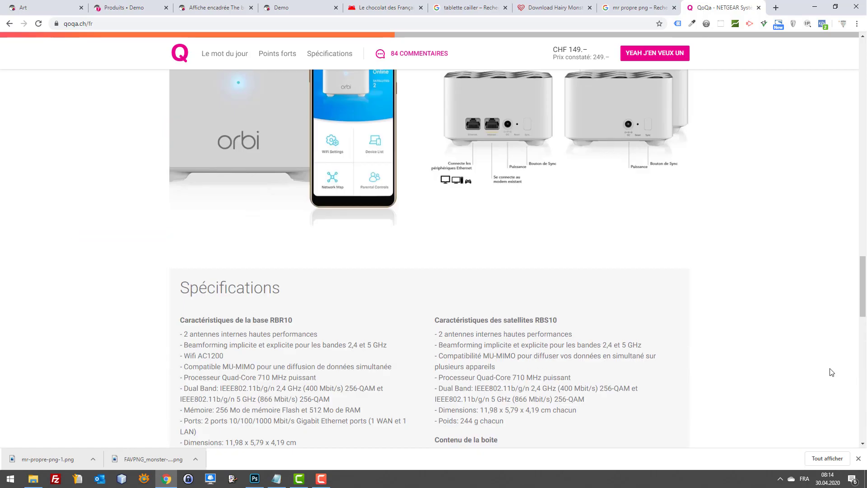
{"action": "scroll", "coordinate": [808, 340], "scroll_direction": "up", "scroll_amount": 12}
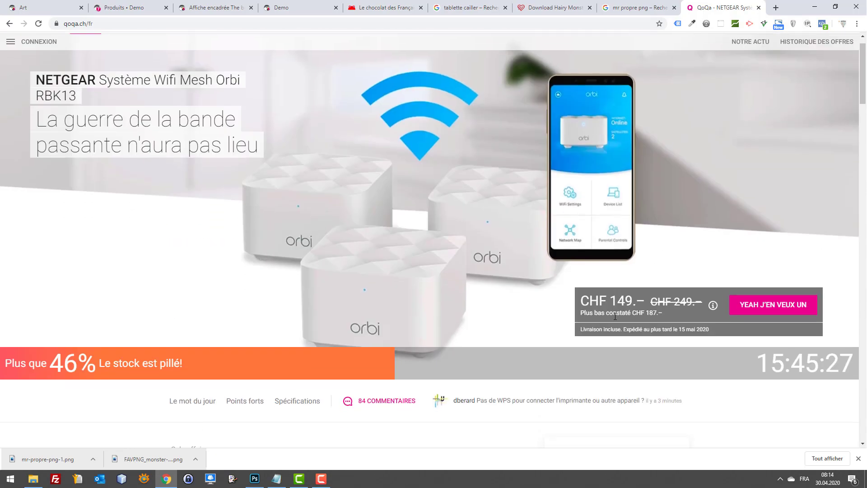
Open the Orbi offer's comments and look through the customer questions, the highlighted staff replies and the reactions.
{"action": "scroll", "coordinate": [537, 320], "scroll_direction": "down", "scroll_amount": 1}
{"action": "left_click", "coordinate": [369, 341]}
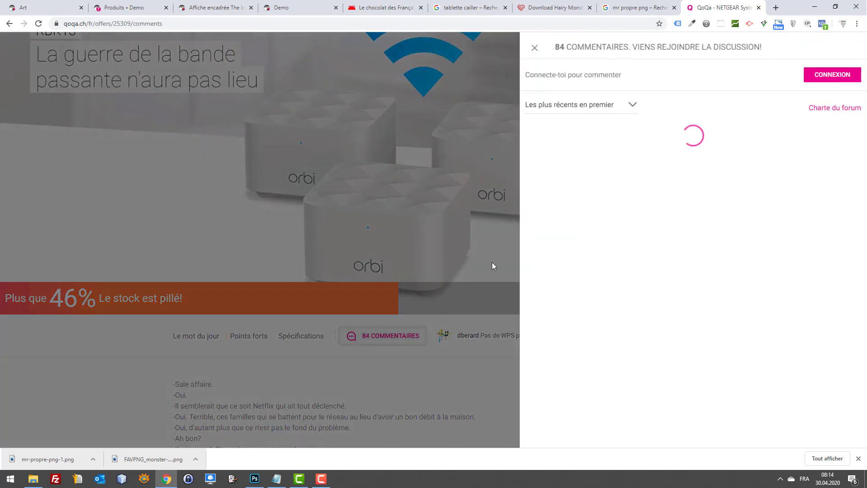
{"action": "scroll", "coordinate": [589, 248], "scroll_direction": "down", "scroll_amount": 3}
{"action": "scroll", "coordinate": [589, 248], "scroll_direction": "down", "scroll_amount": 10}
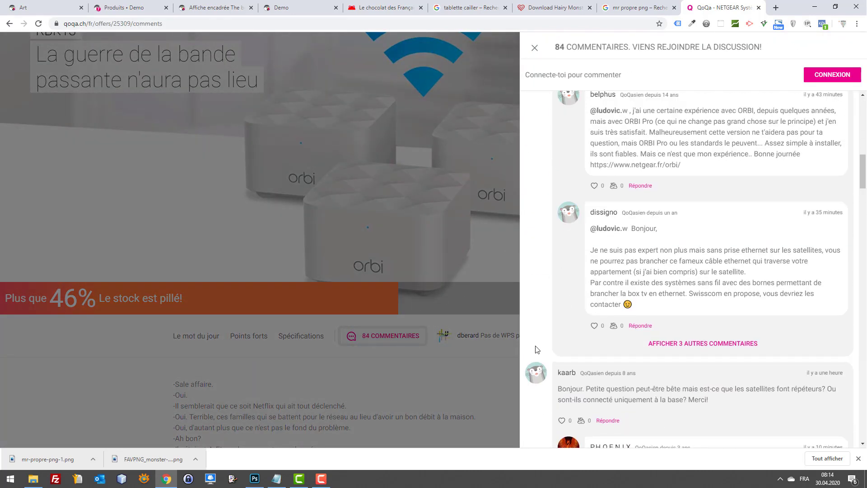
{"action": "scroll", "coordinate": [533, 374], "scroll_direction": "down", "scroll_amount": 15}
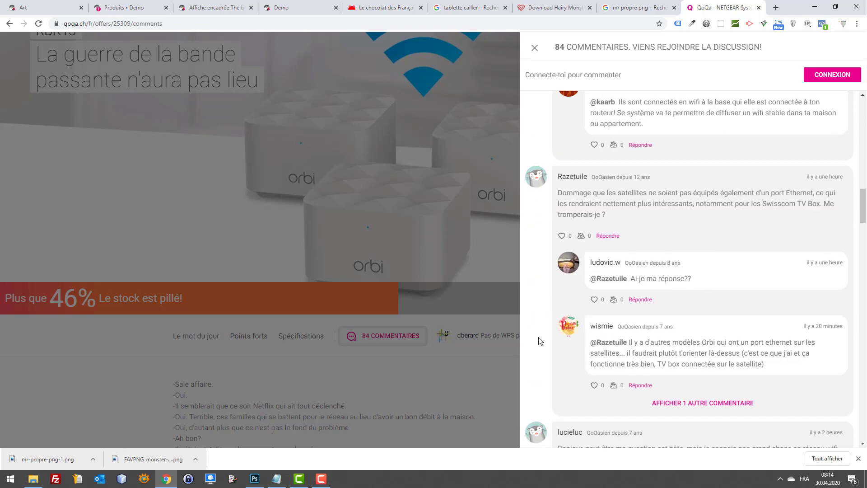
{"action": "scroll", "coordinate": [543, 342], "scroll_direction": "down", "scroll_amount": 15}
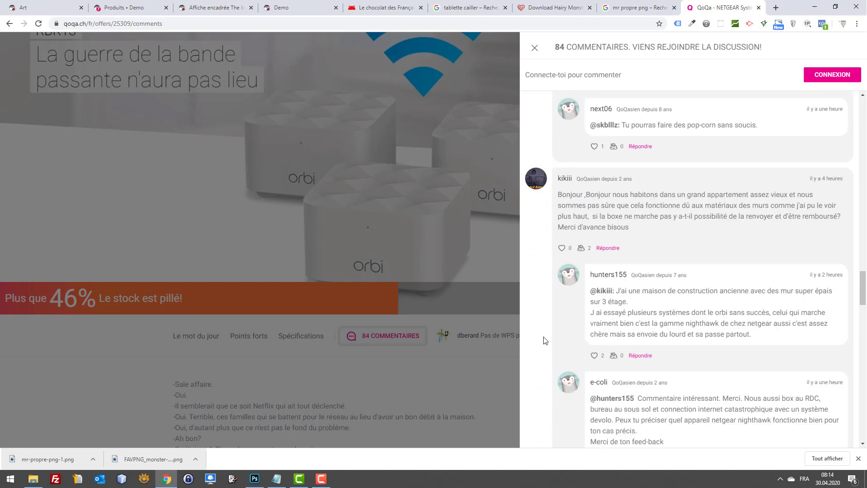
{"action": "scroll", "coordinate": [551, 357], "scroll_direction": "up", "scroll_amount": 3}
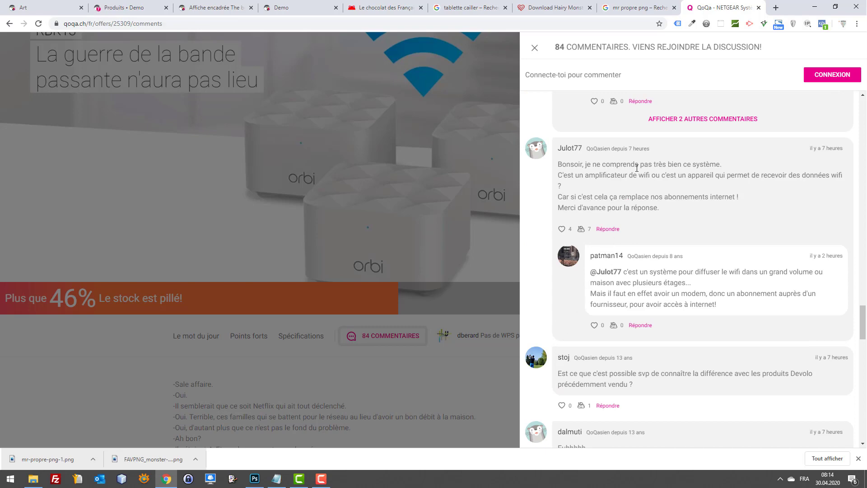
{"action": "scroll", "coordinate": [637, 168], "scroll_direction": "down", "scroll_amount": 10}
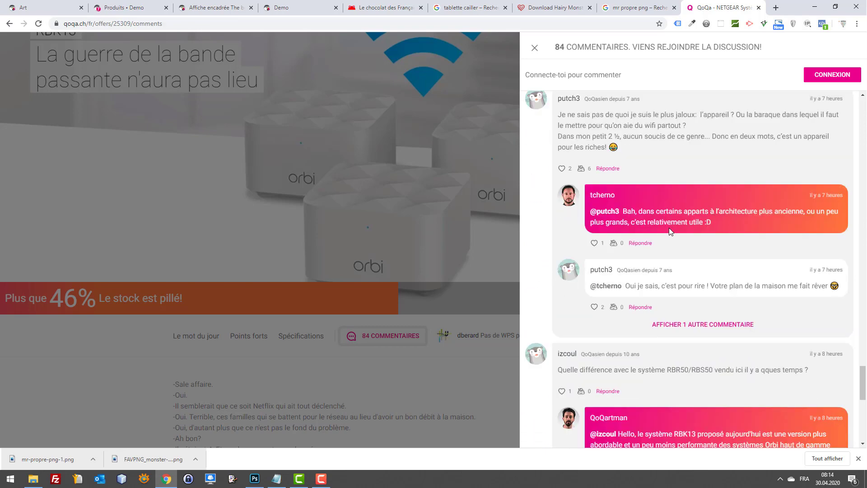
{"action": "scroll", "coordinate": [670, 229], "scroll_direction": "down", "scroll_amount": 1}
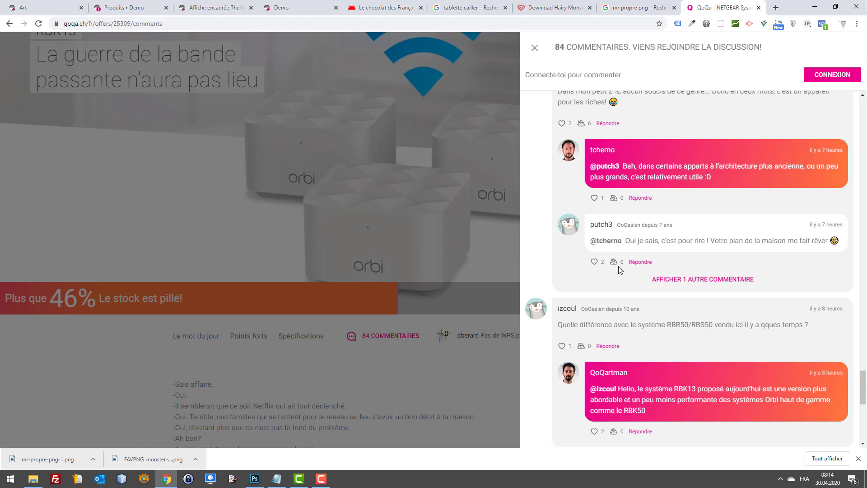
{"action": "left_click_drag", "start_coordinate": [609, 268], "coordinate": [613, 265]}
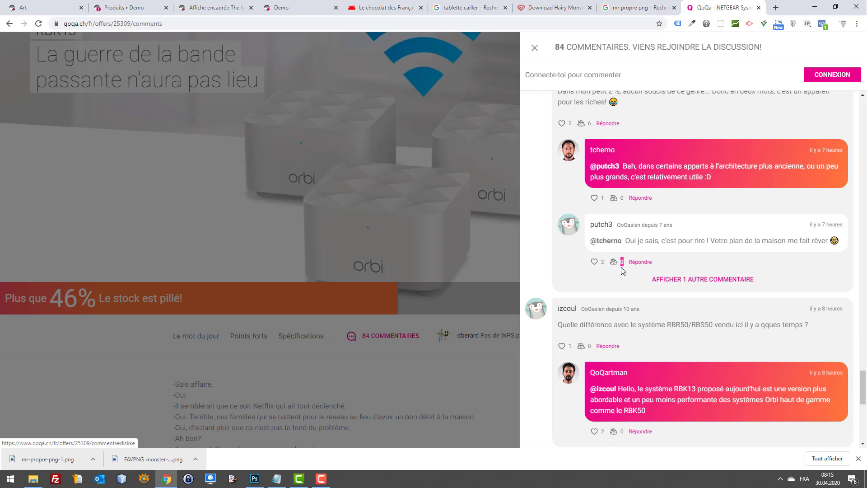
{"action": "left_click", "coordinate": [620, 281]}
{"action": "scroll", "coordinate": [616, 277], "scroll_direction": "up", "scroll_amount": 10}
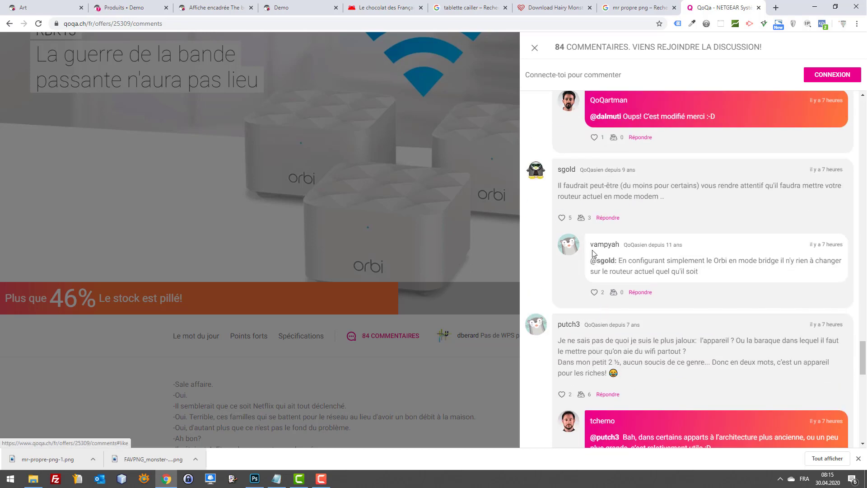
Place the Le chocolat des Français page directly beside the store's Art category page and show its illustrated organic chocolate bars.
{"action": "left_click", "coordinate": [193, 5]}
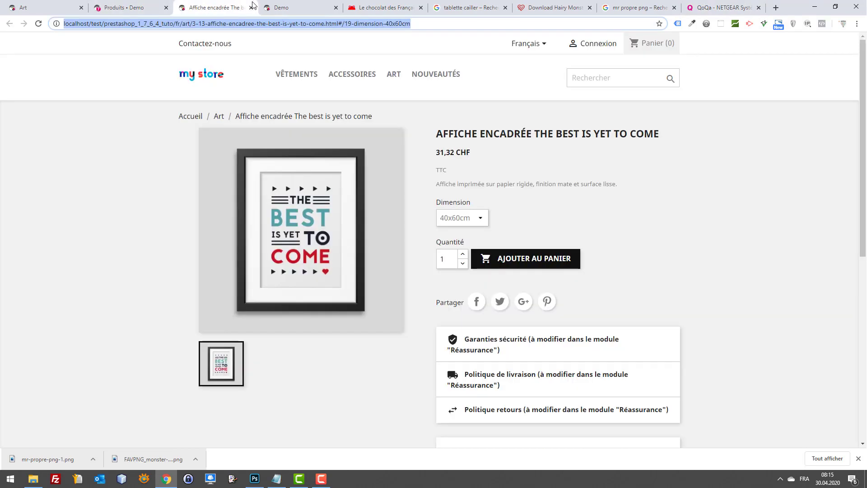
{"action": "left_click", "coordinate": [35, 5]}
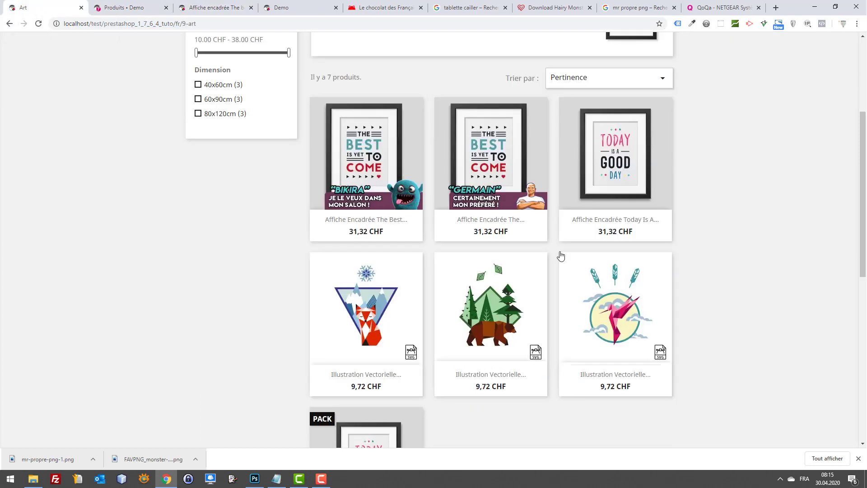
{"action": "left_click", "coordinate": [362, 7]}
{"action": "left_click_drag", "start_coordinate": [237, 4], "coordinate": [131, 7]}
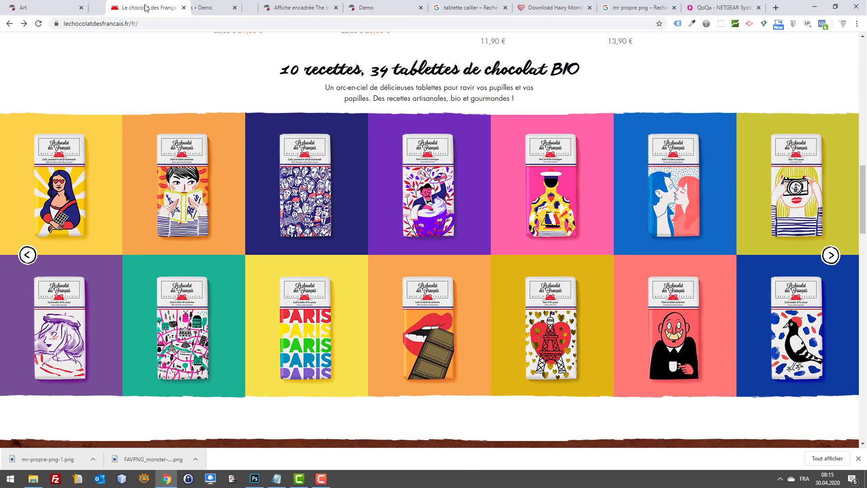
{"action": "scroll", "coordinate": [351, 270], "scroll_direction": "up", "scroll_amount": 3}
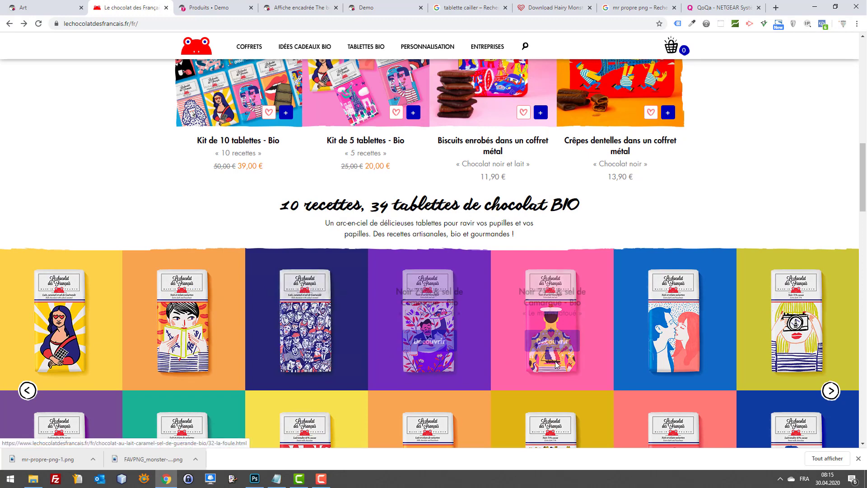
Compare the captioned poster covers in the store's Art category with the illustrated packaging on Le chocolat des Français.
{"action": "left_click", "coordinate": [63, 4]}
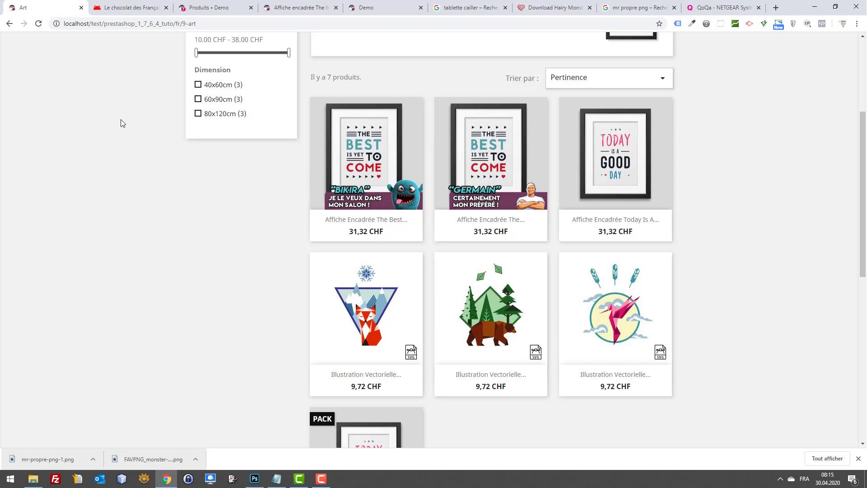
{"action": "left_click", "coordinate": [123, 10]}
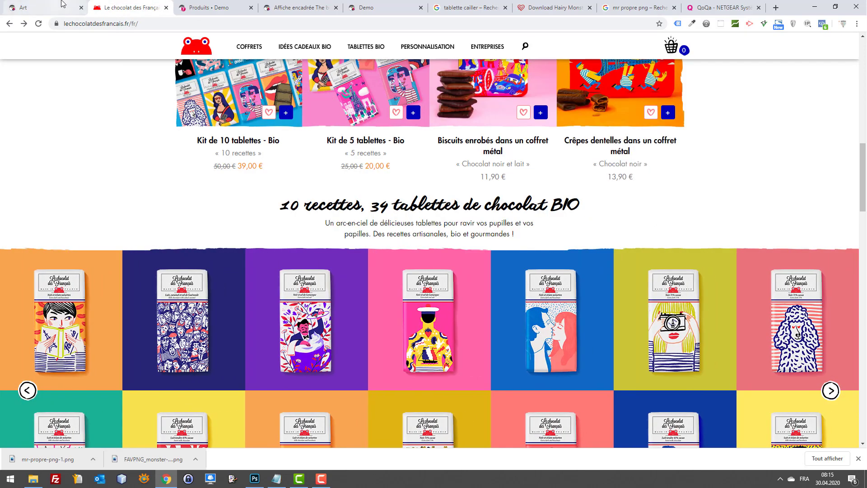
{"action": "left_click", "coordinate": [46, 7]}
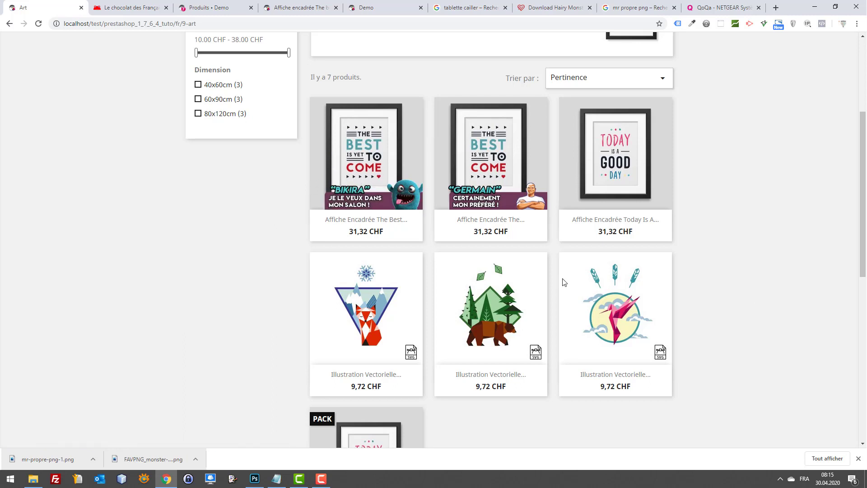
{"action": "key", "text": "alt+Tab"}
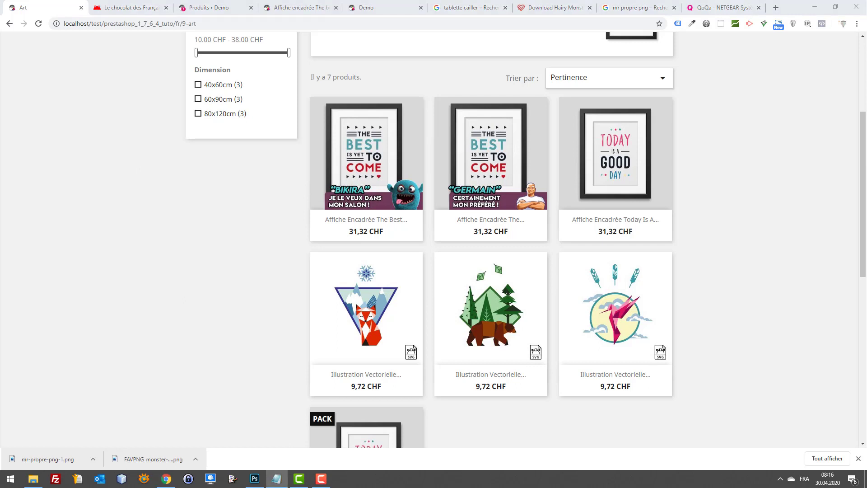
{"action": "scroll", "coordinate": [657, 232], "scroll_direction": "down", "scroll_amount": 3}
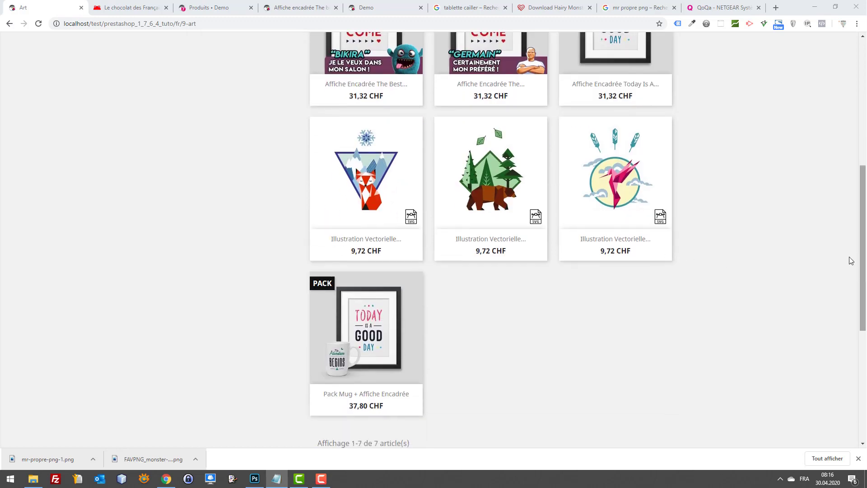
Search Google for "fréquentation disneyland" in a new browser tab.
{"action": "left_click", "coordinate": [733, 229]}
{"action": "key", "text": "ctrl+t"}
{"action": "type", "text": "fr"}
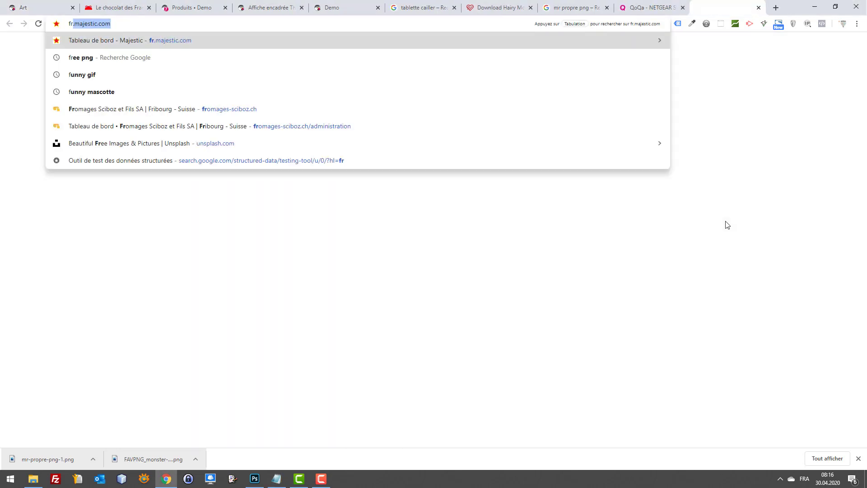
{"action": "type", "text": "équentation disneyland paris"}
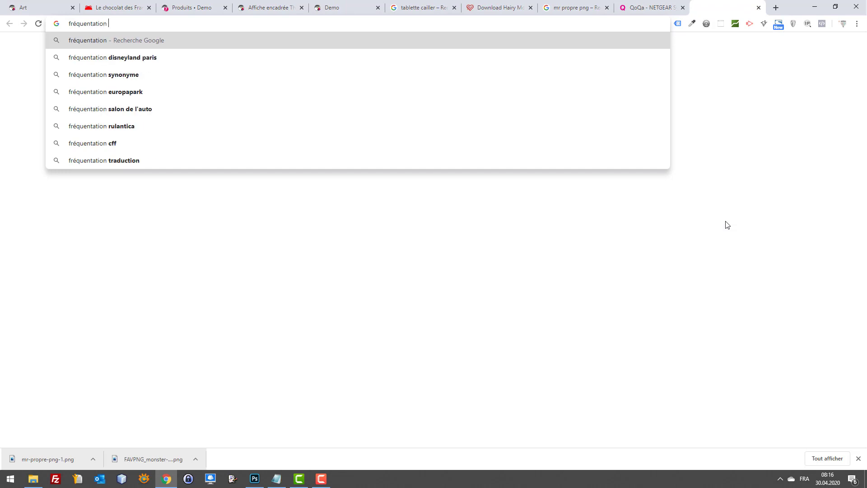
{"action": "key", "text": "BackSpace"}
{"action": "key", "text": "BackSpace"}
{"action": "key", "text": "BackSpace"}
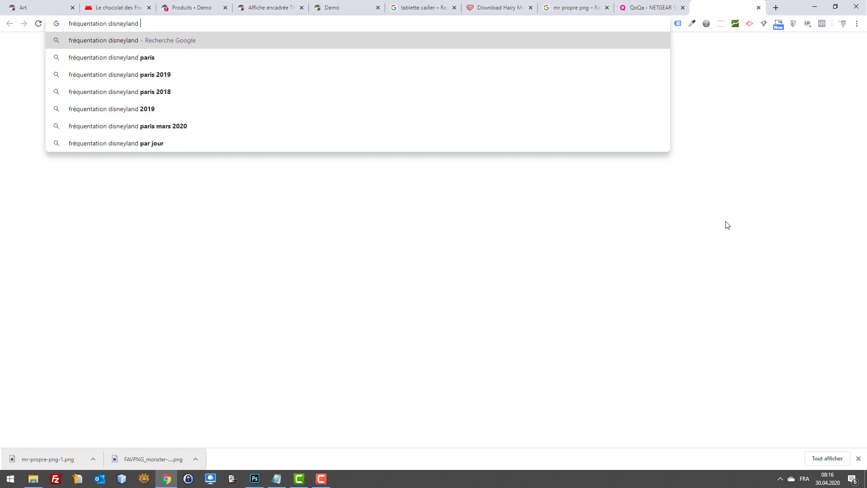
{"action": "key", "text": "Return"}
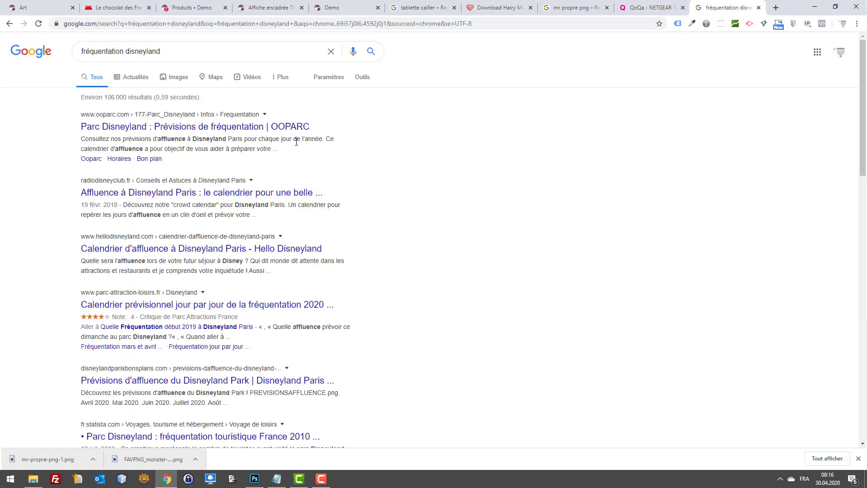
Open OOPARC's Parc Disneyland attendance forecast, accept its cookies, and look through the 2020 crowd calendar down to the colour legend.
{"action": "left_click", "coordinate": [219, 128]}
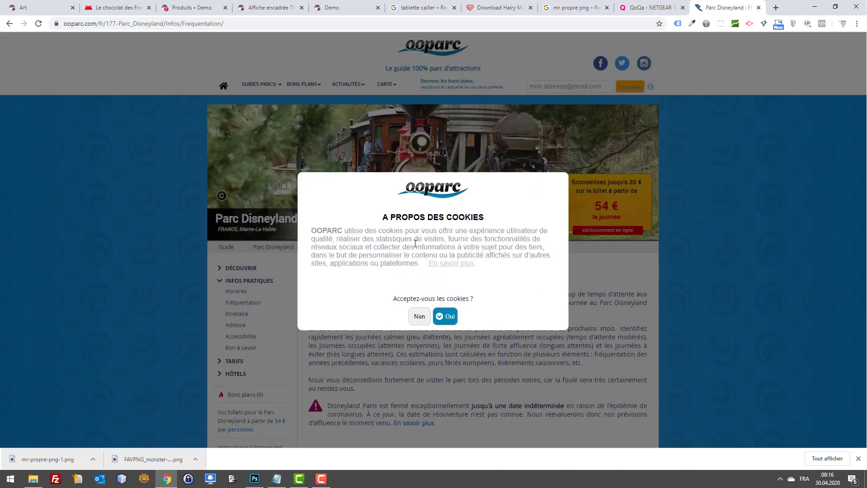
{"action": "left_click", "coordinate": [446, 317]}
{"action": "scroll", "coordinate": [467, 307], "scroll_direction": "down", "scroll_amount": 7}
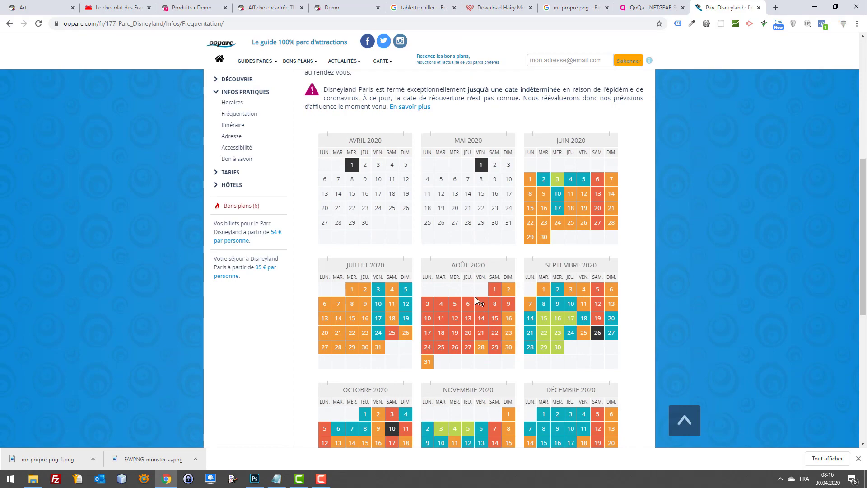
{"action": "scroll", "coordinate": [573, 230], "scroll_direction": "down", "scroll_amount": 5}
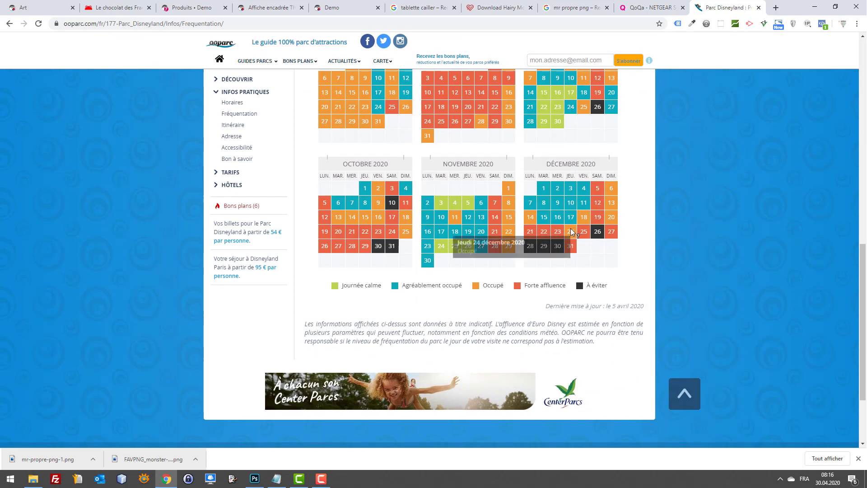
Examine the 2020 calendar's quiet and busy periods against the legend, and review the forecast page's introduction.
{"action": "scroll", "coordinate": [416, 285], "scroll_direction": "up", "scroll_amount": 6}
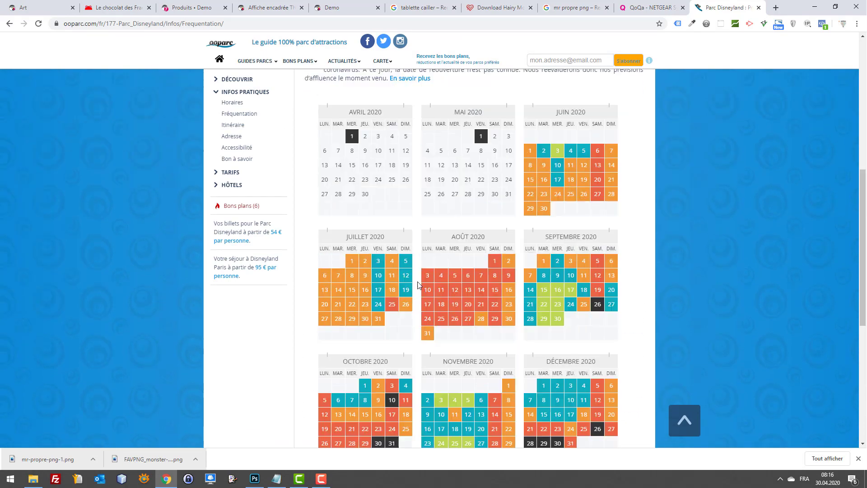
{"action": "scroll", "coordinate": [474, 307], "scroll_direction": "down", "scroll_amount": 3}
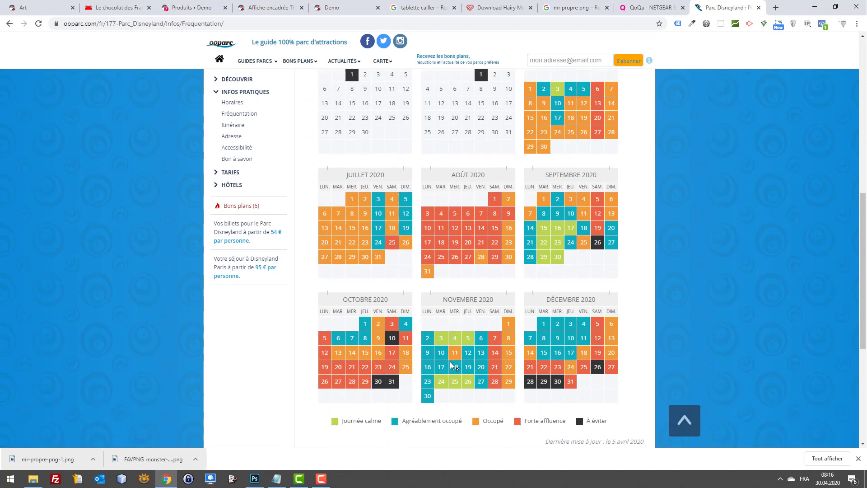
{"action": "scroll", "coordinate": [479, 316], "scroll_direction": "down", "scroll_amount": 2}
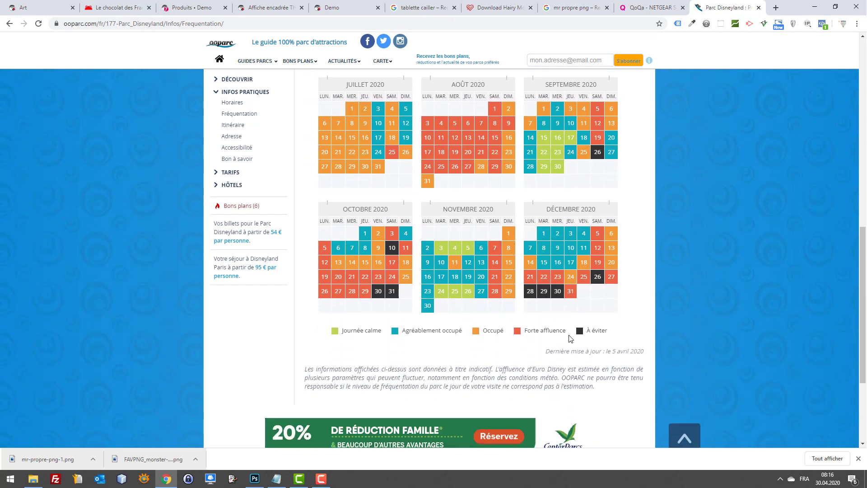
{"action": "scroll", "coordinate": [587, 314], "scroll_direction": "up", "scroll_amount": 4}
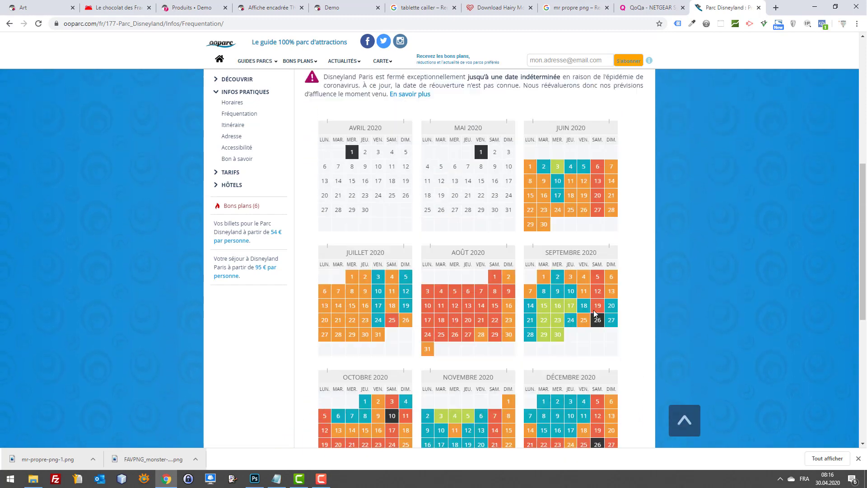
{"action": "scroll", "coordinate": [589, 303], "scroll_direction": "down", "scroll_amount": 3}
{"action": "scroll", "coordinate": [589, 298], "scroll_direction": "up", "scroll_amount": 9}
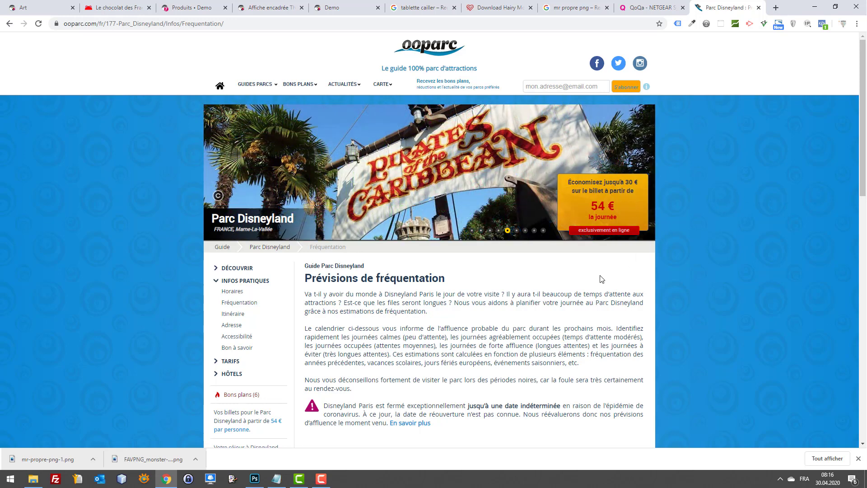
{"action": "scroll", "coordinate": [551, 268], "scroll_direction": "down", "scroll_amount": 7}
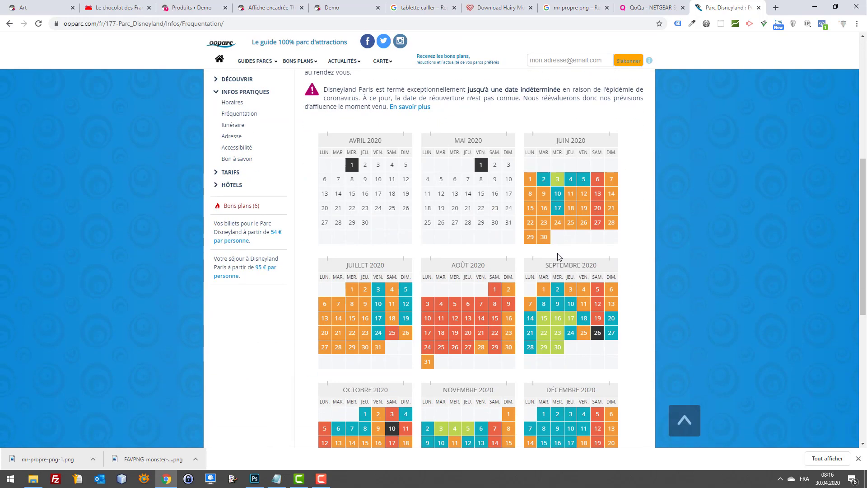
{"action": "scroll", "coordinate": [562, 255], "scroll_direction": "up", "scroll_amount": 7}
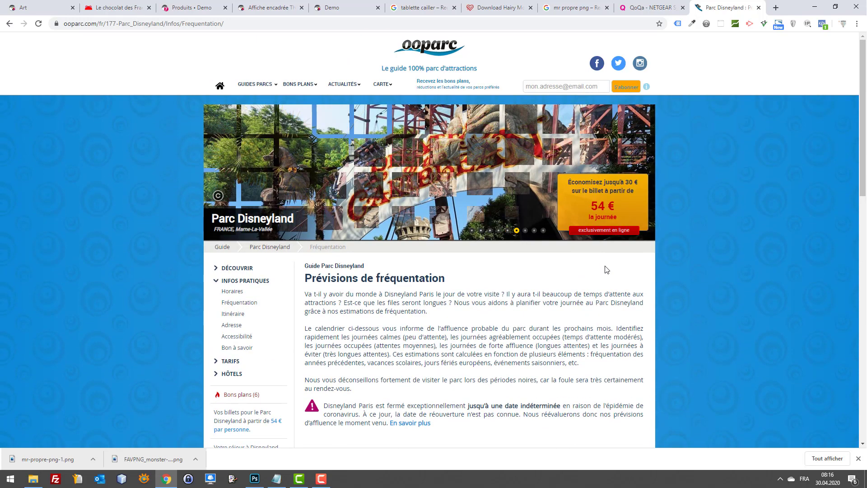
{"action": "scroll", "coordinate": [430, 143], "scroll_direction": "down", "scroll_amount": 1}
{"action": "scroll", "coordinate": [429, 144], "scroll_direction": "up", "scroll_amount": 1}
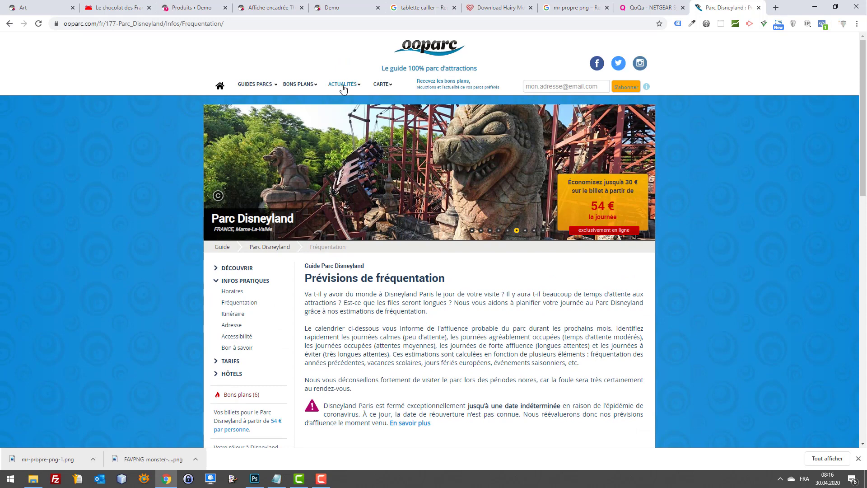
Return to the Le chocolat des Français homepage and look over its new products and opening banner.
{"action": "left_click", "coordinate": [276, 479]}
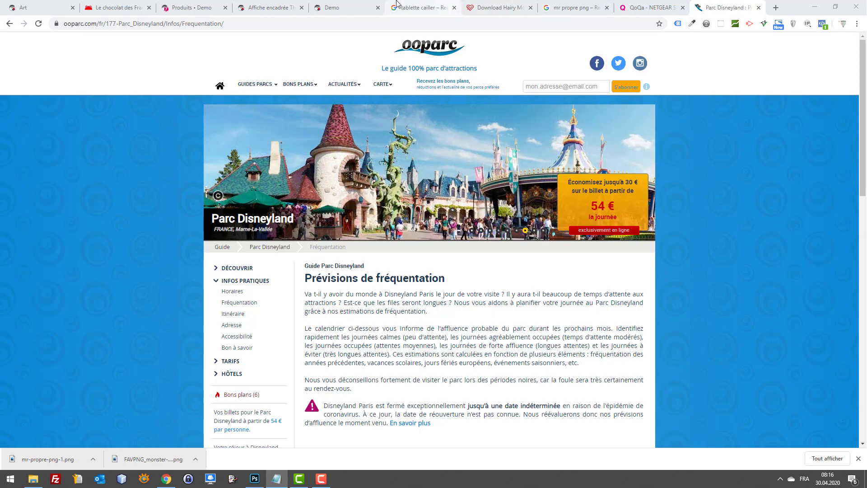
{"action": "left_click", "coordinate": [253, 5]}
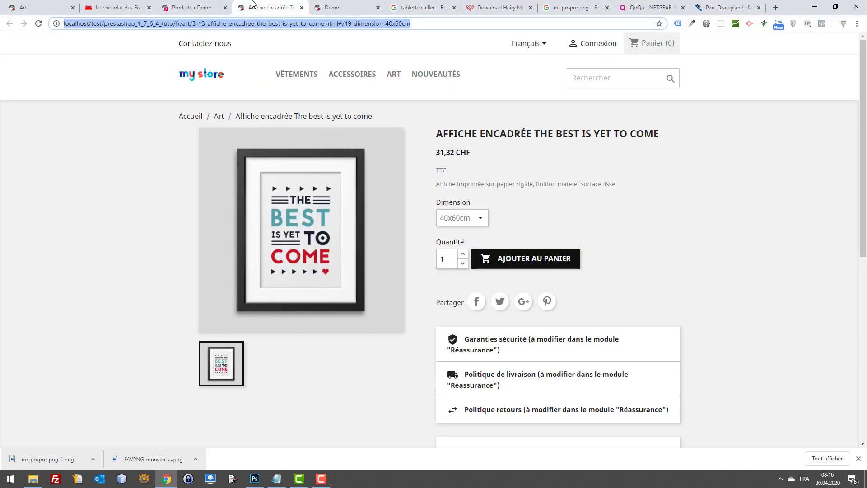
{"action": "left_click", "coordinate": [194, 4]}
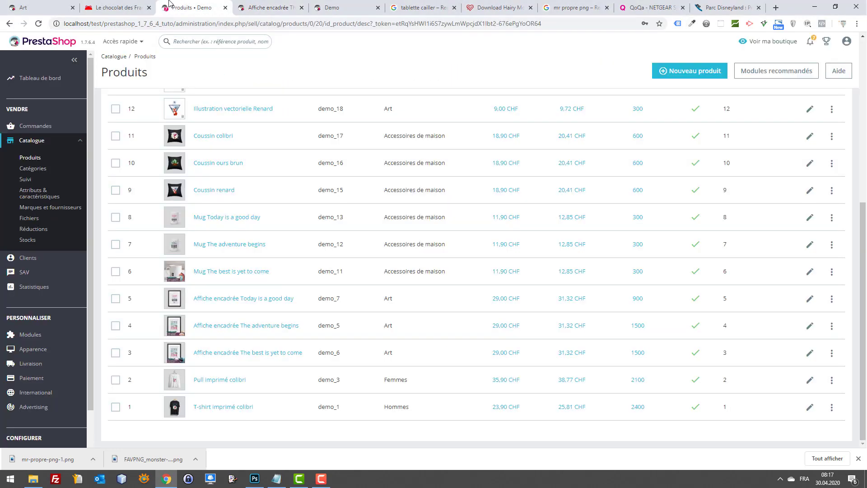
{"action": "left_click", "coordinate": [125, 5]}
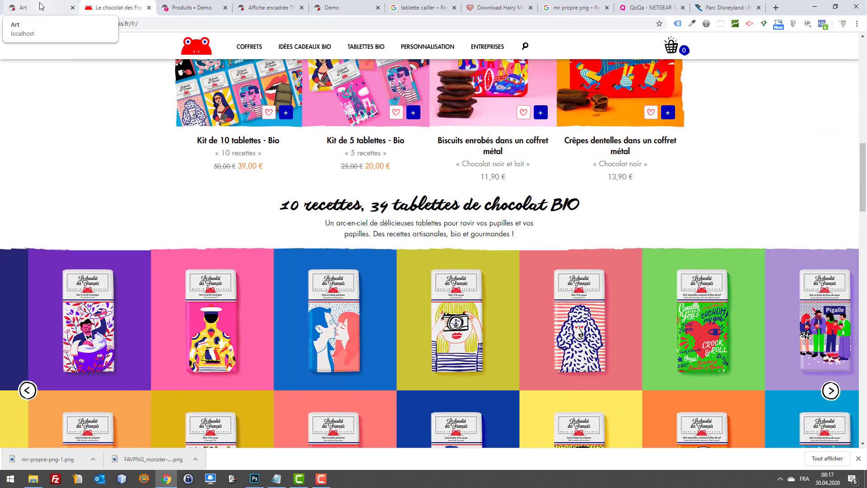
{"action": "scroll", "coordinate": [718, 192], "scroll_direction": "up", "scroll_amount": 12}
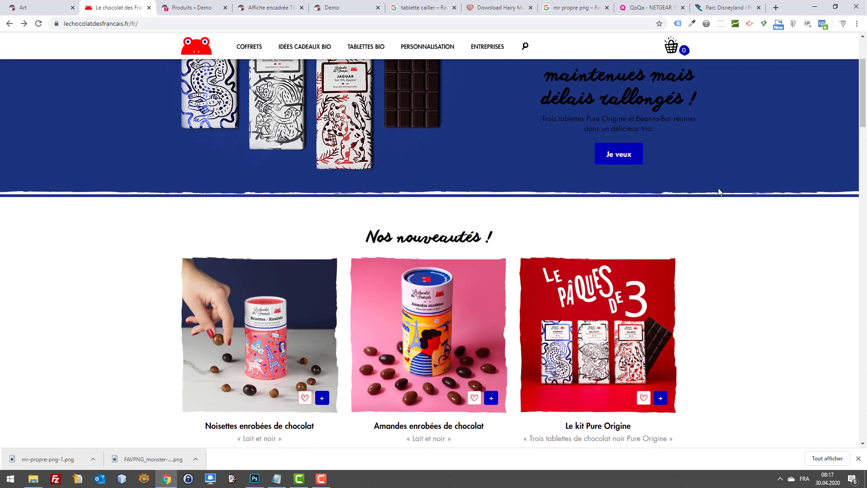
{"action": "scroll", "coordinate": [718, 188], "scroll_direction": "up", "scroll_amount": 3}
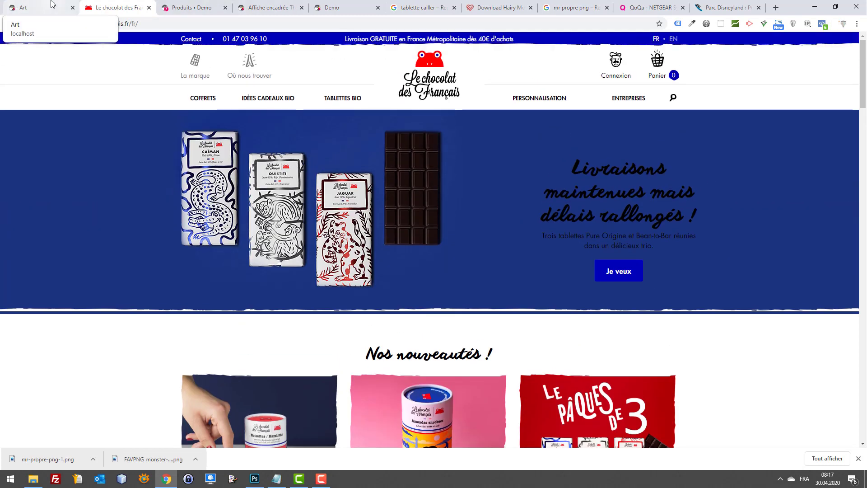